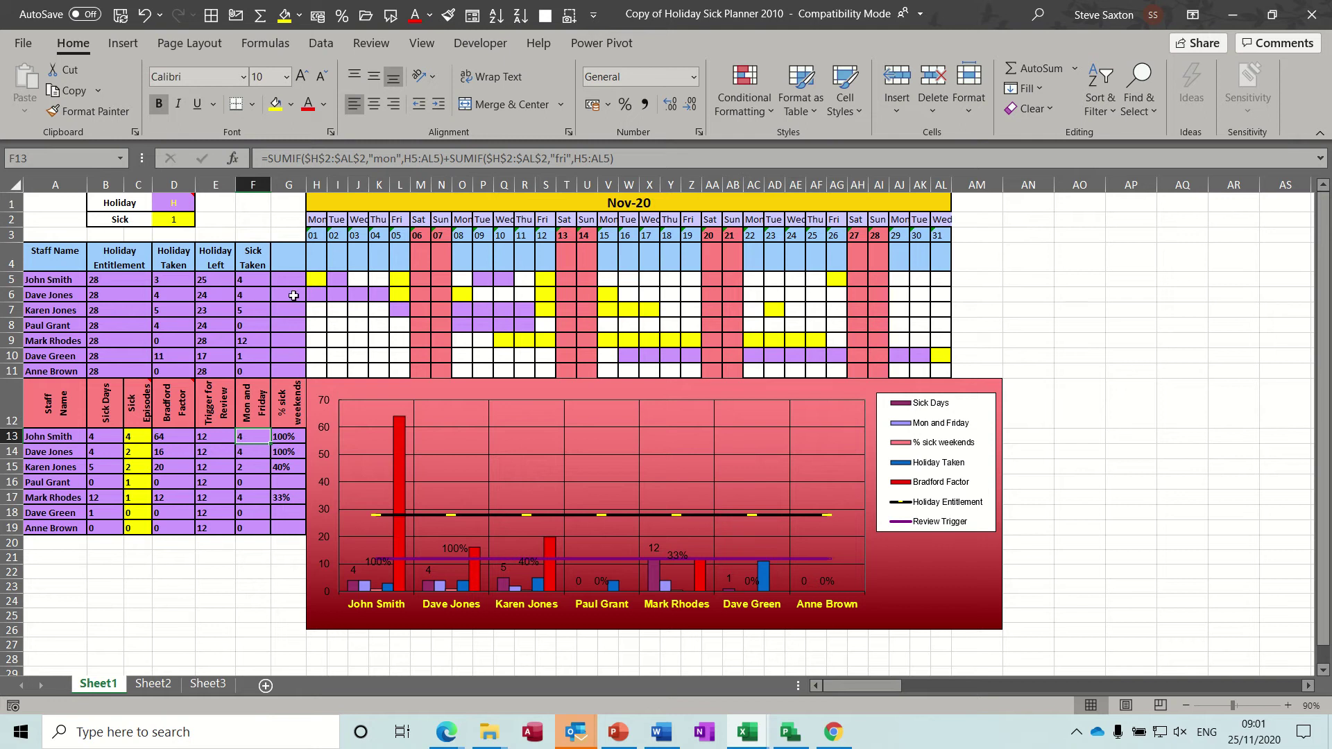
# Mark Wednesday 03 as a sick day with 1 in J5 and set the row 13 Sick Episodes value to 5
pyautogui.click(315, 280)
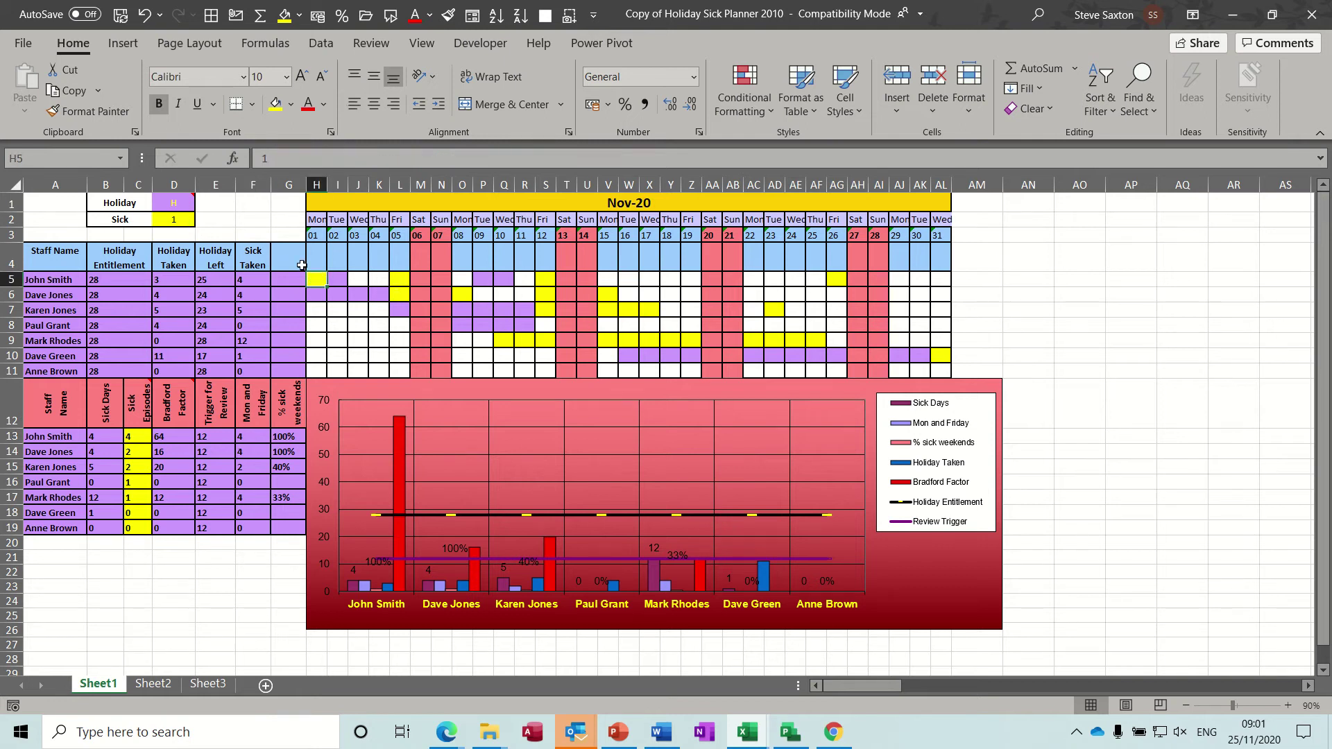
pyautogui.click(362, 279)
pyautogui.write('1')
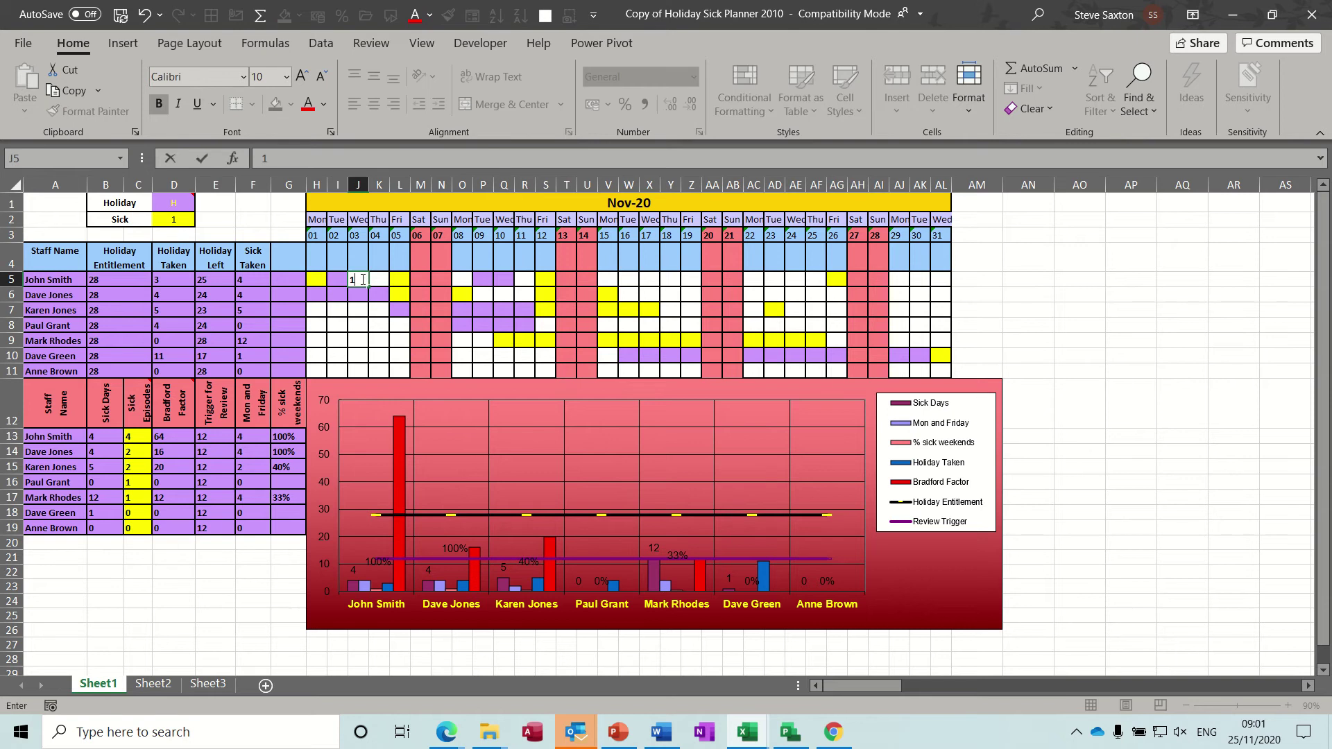
pyautogui.press('Return')
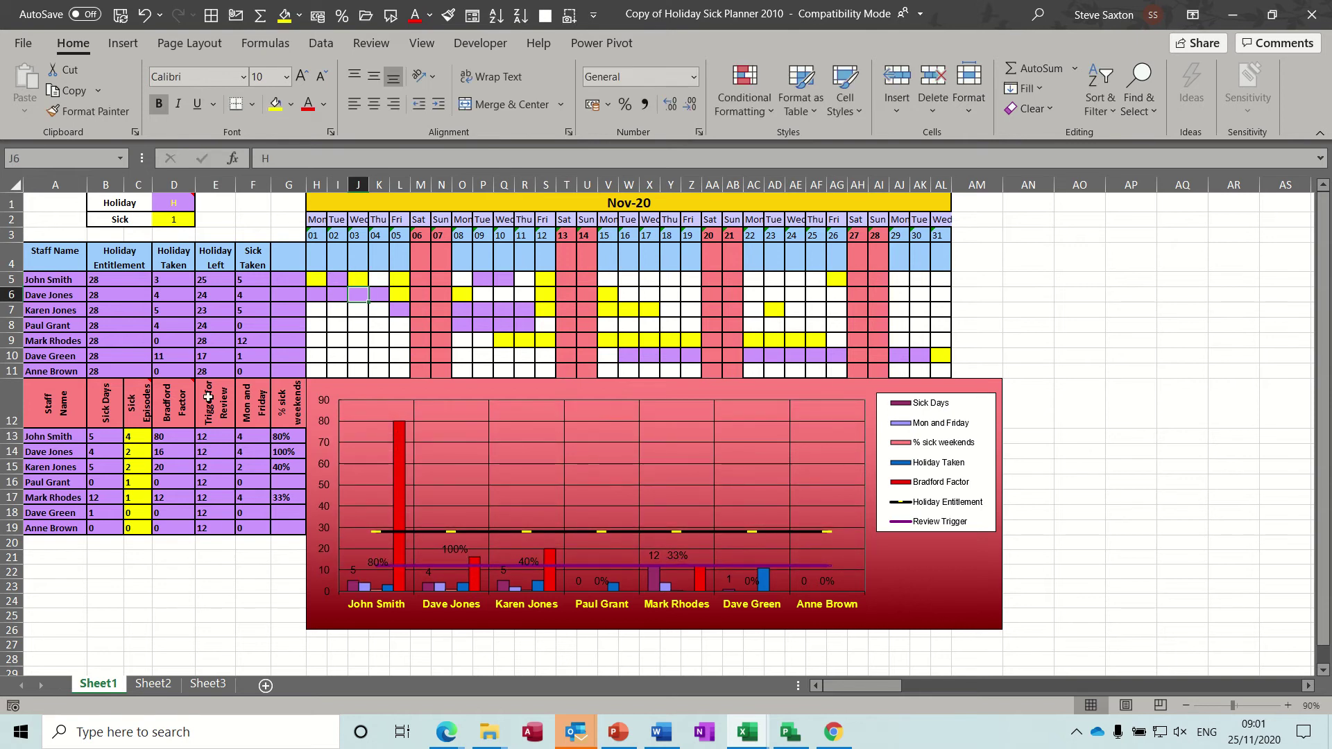
pyautogui.click(139, 436)
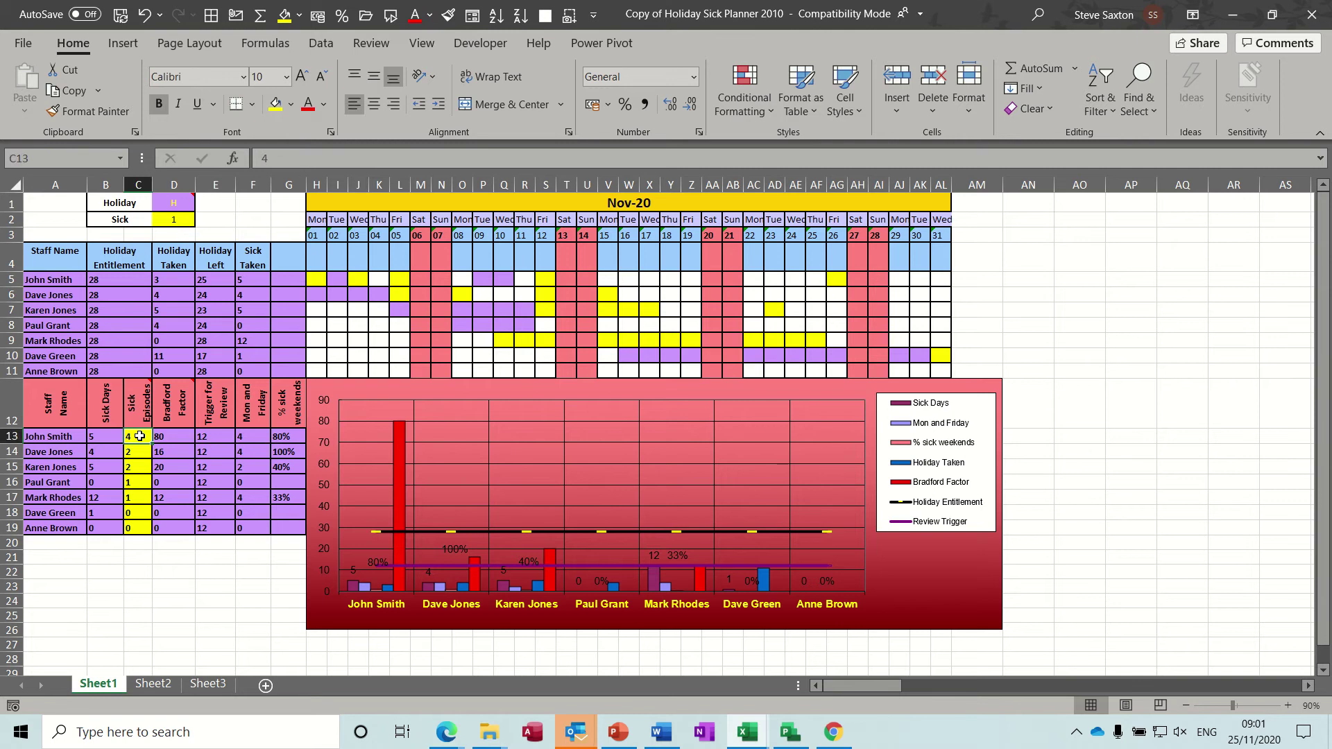
pyautogui.write('5')
pyautogui.press('Return')
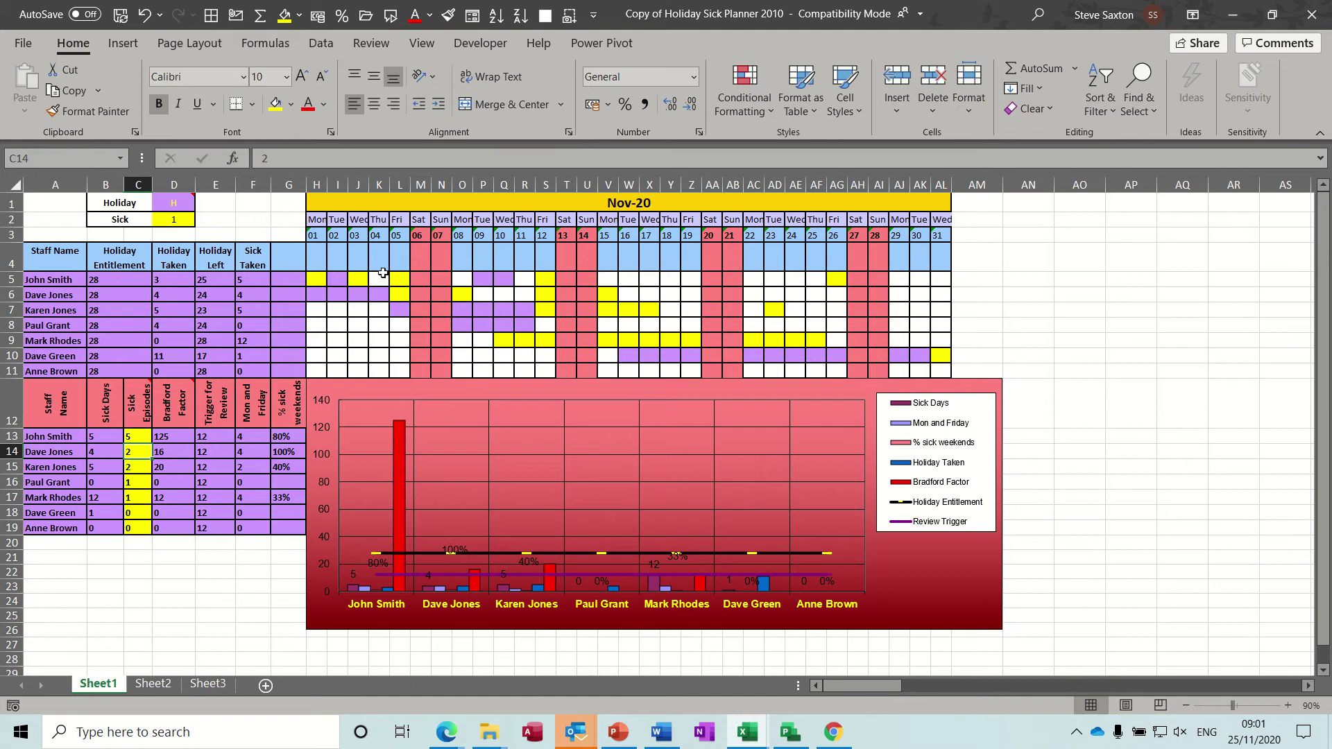
# Clear the sick day in J5 and set the row 13 Sick Episodes value to 4
pyautogui.click(359, 279)
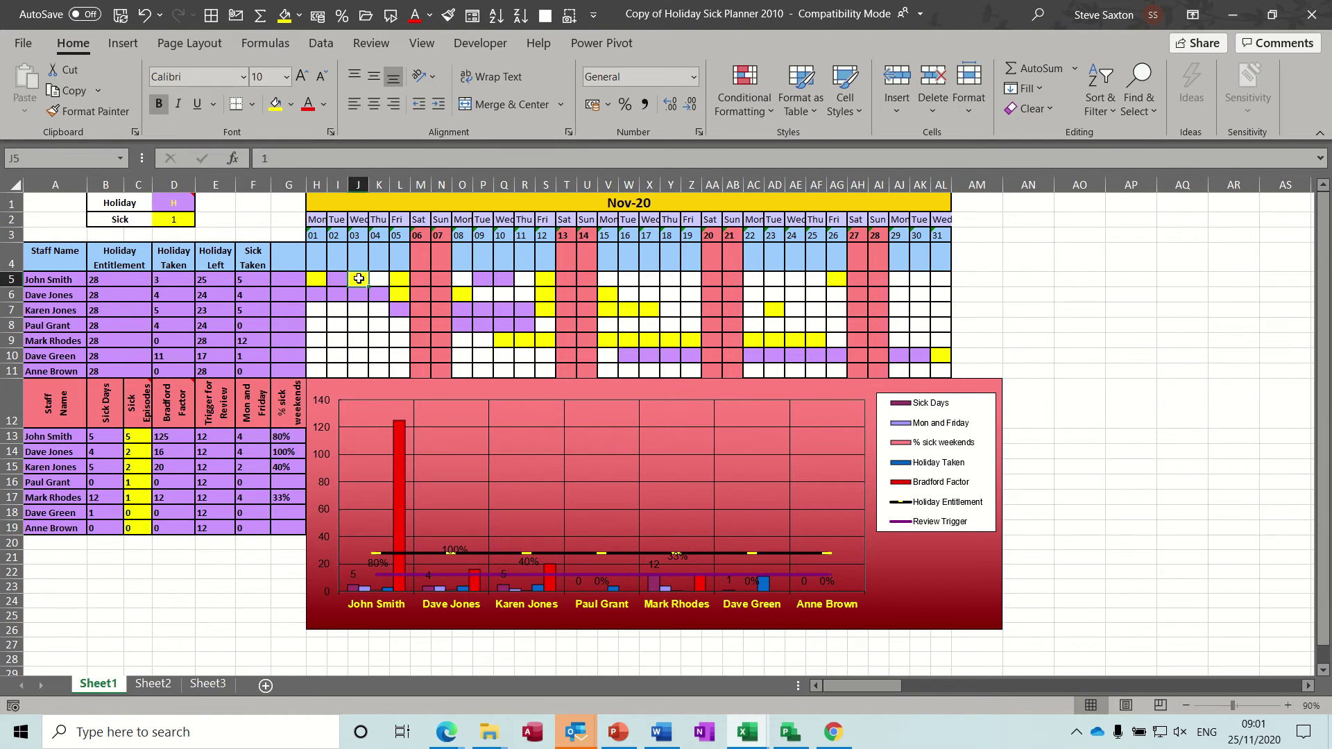
pyautogui.press('Delete')
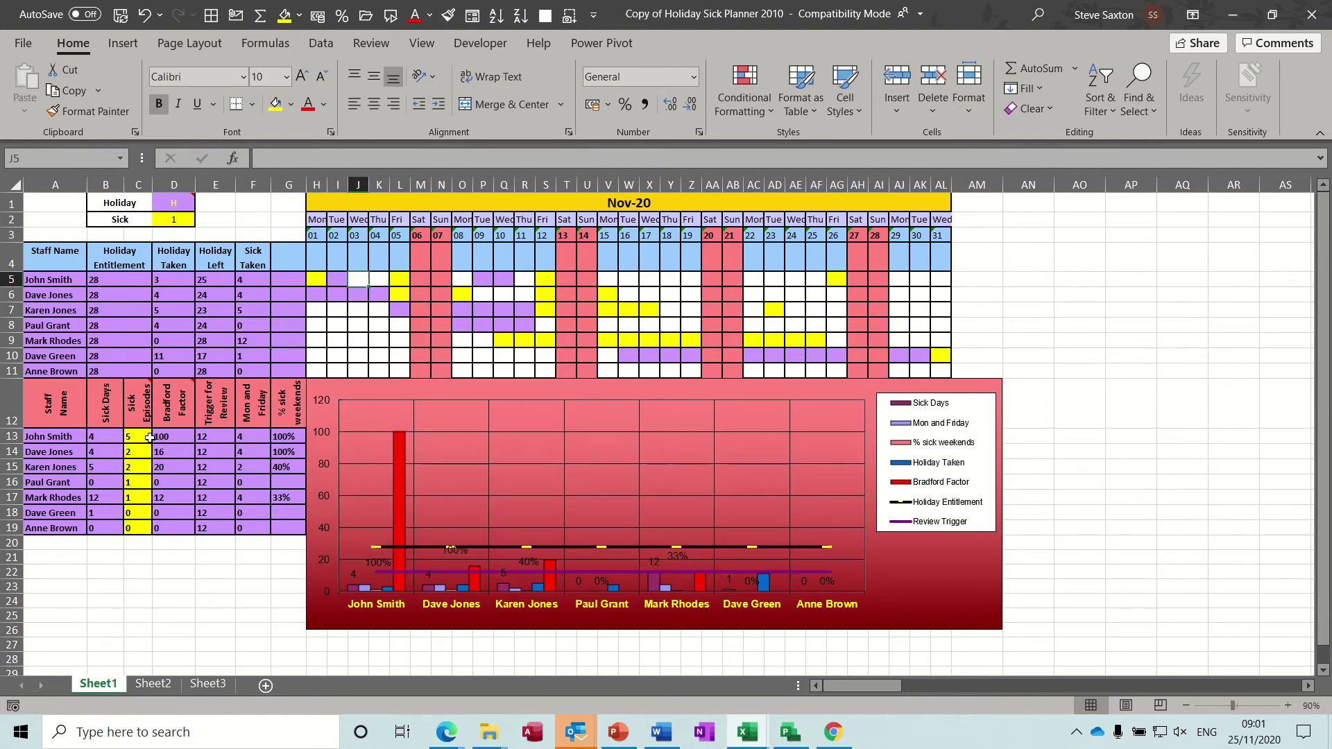
pyautogui.click(144, 438)
pyautogui.write('4')
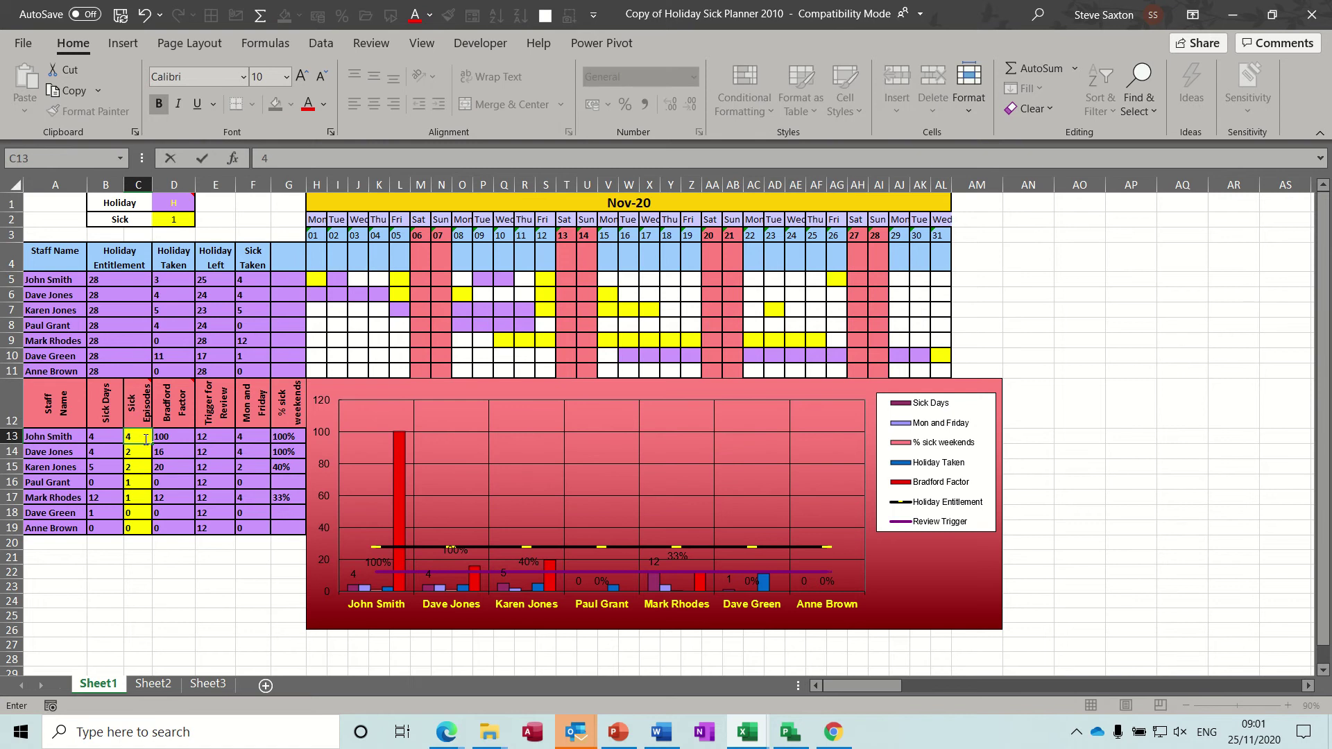
pyautogui.press('Return')
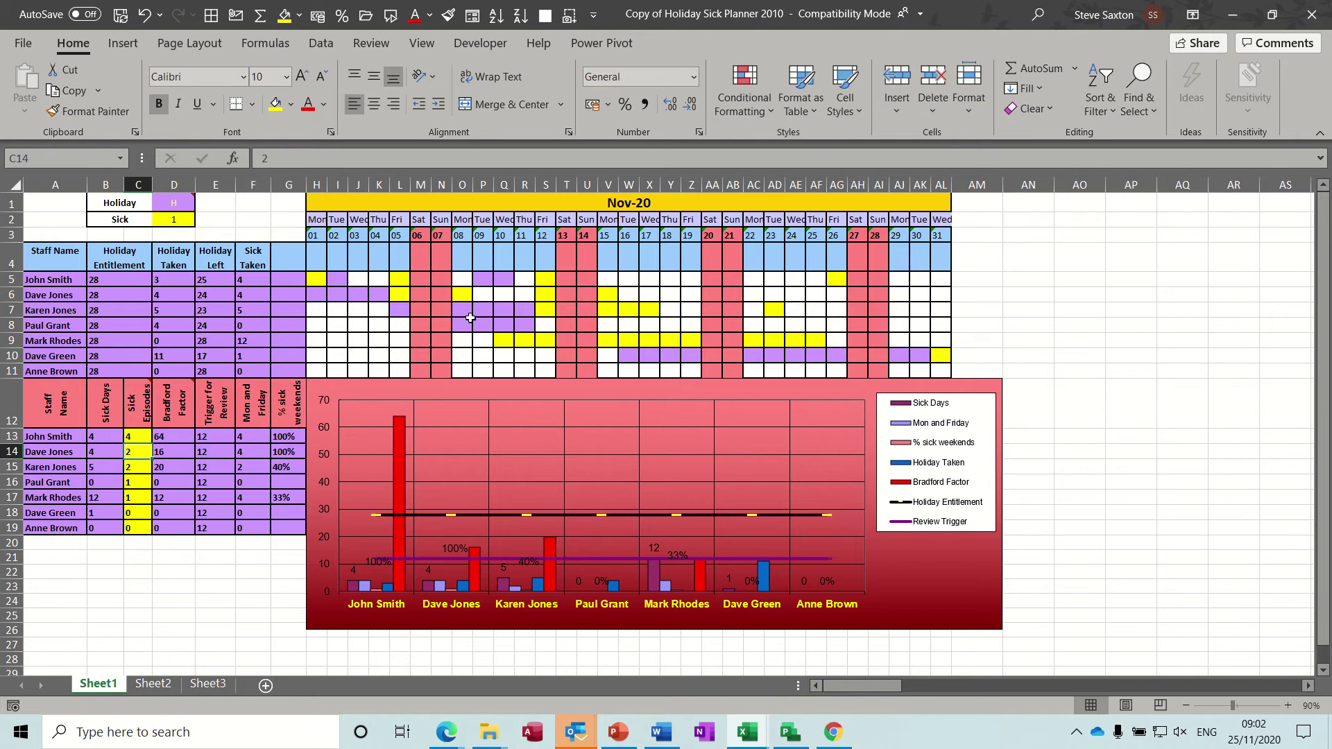
# Enter the holiday code h for Wednesday 03 and Thursday 04 in the row 8 employee's calendar
pyautogui.click(338, 294)
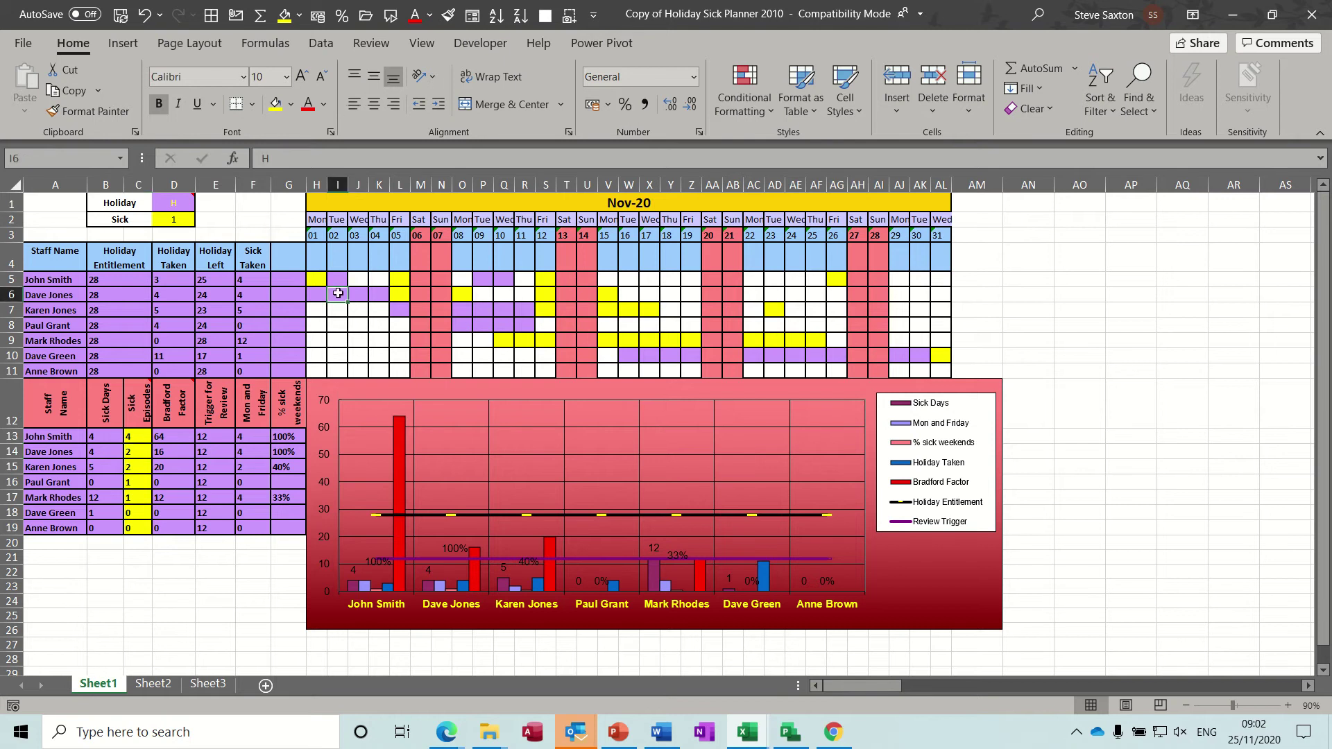
pyautogui.click(356, 325)
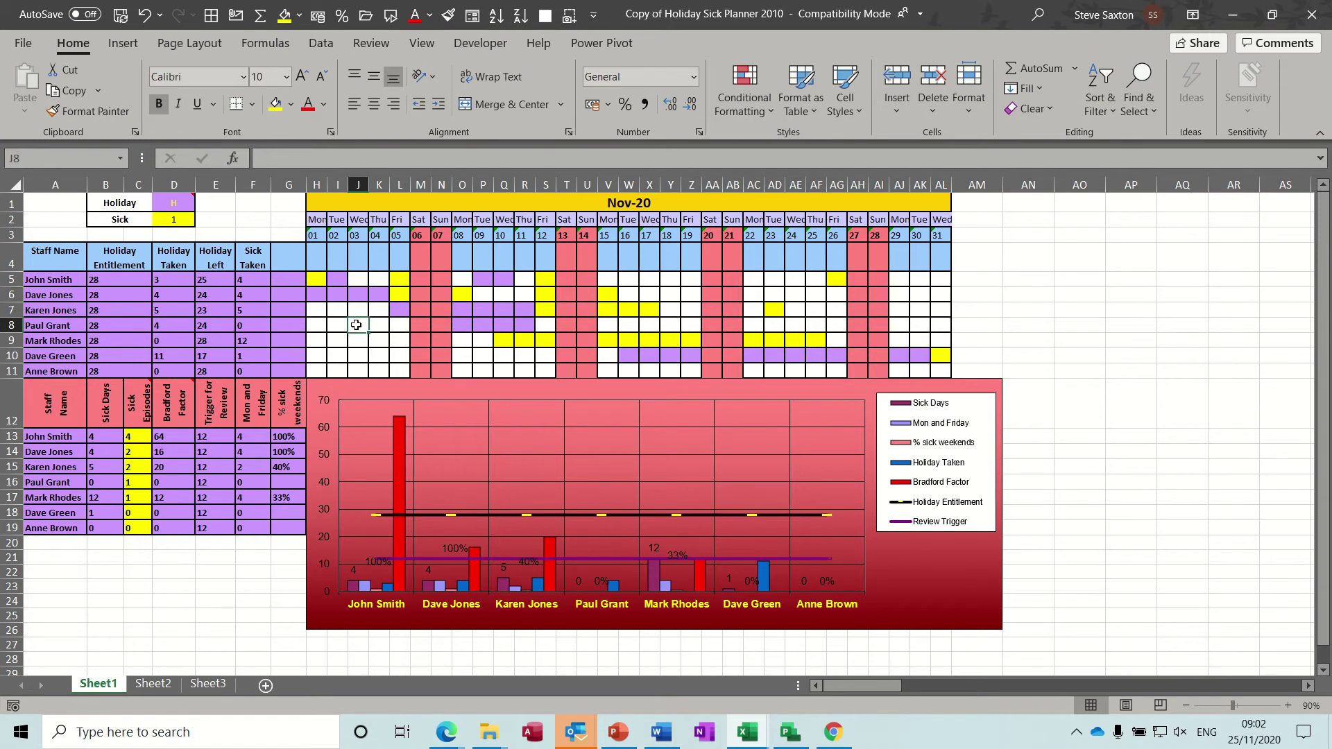
pyautogui.write('h')
pyautogui.press('Return')
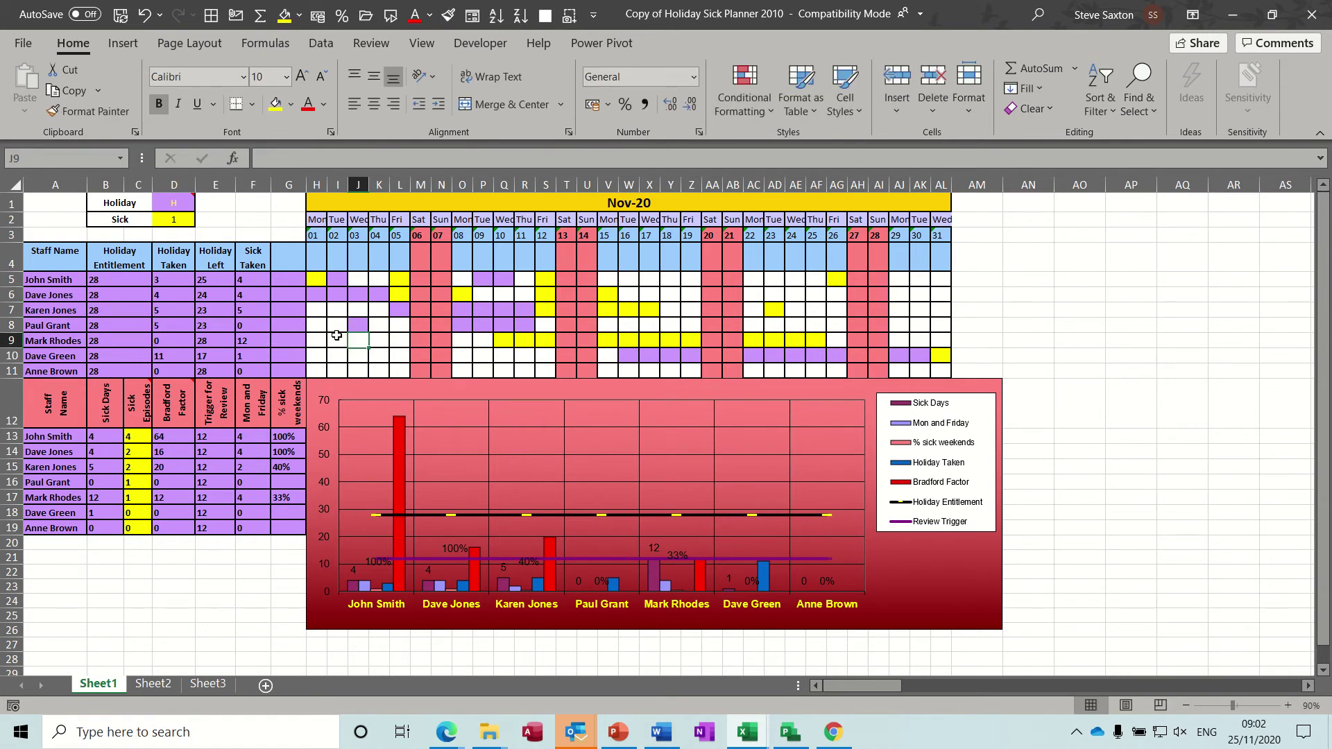
pyautogui.click(378, 327)
pyautogui.write('h')
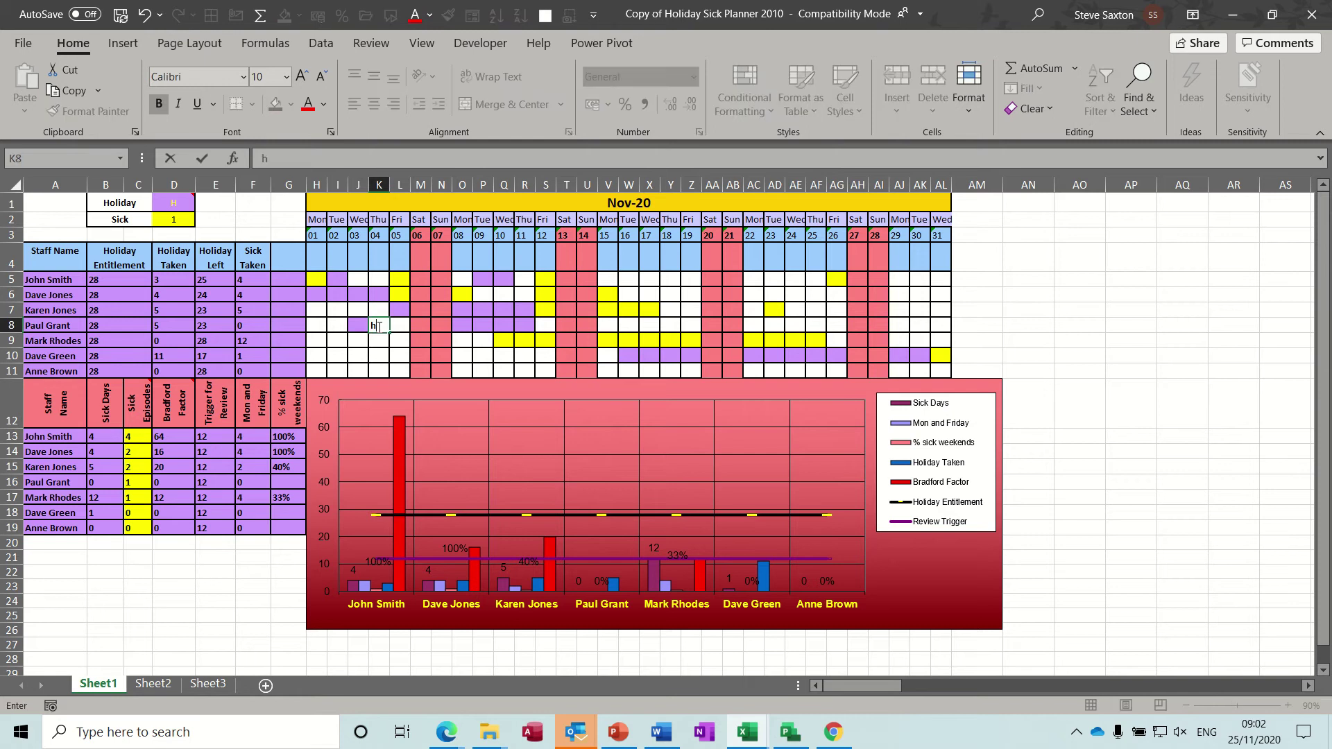
pyautogui.press('Return')
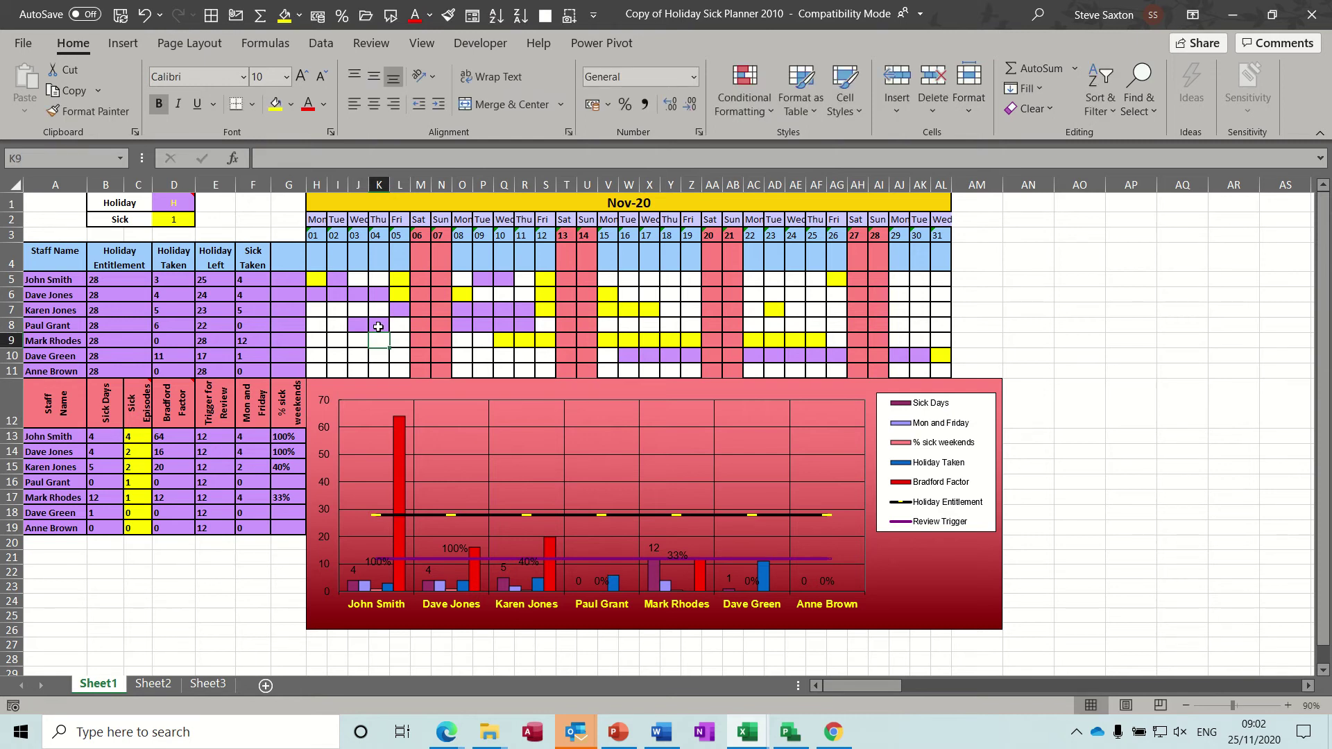
# Examine the Holiday Taken formula in D8, the calendar range H5:AL11, and the Sick Days and Sick Episodes cells in row 13
pyautogui.click(163, 324)
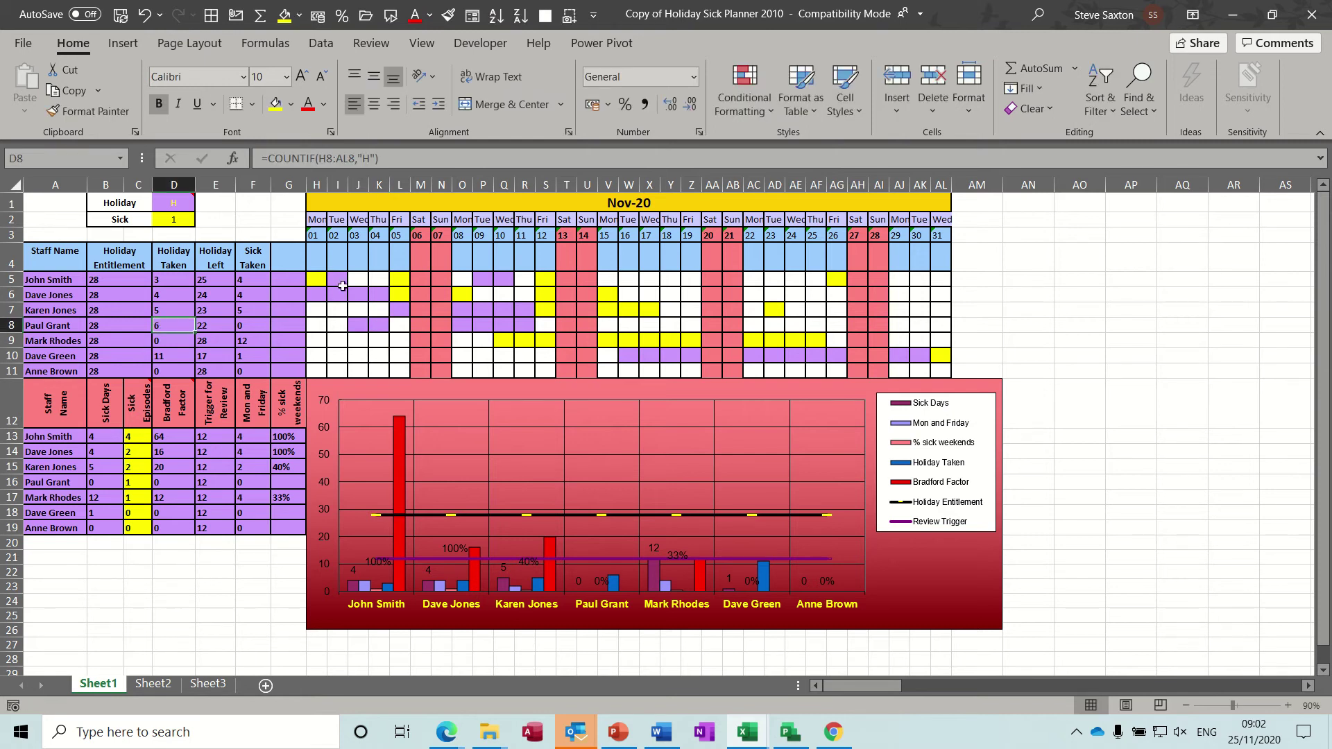
pyautogui.moveTo(318, 285); pyautogui.dragTo(938, 370)
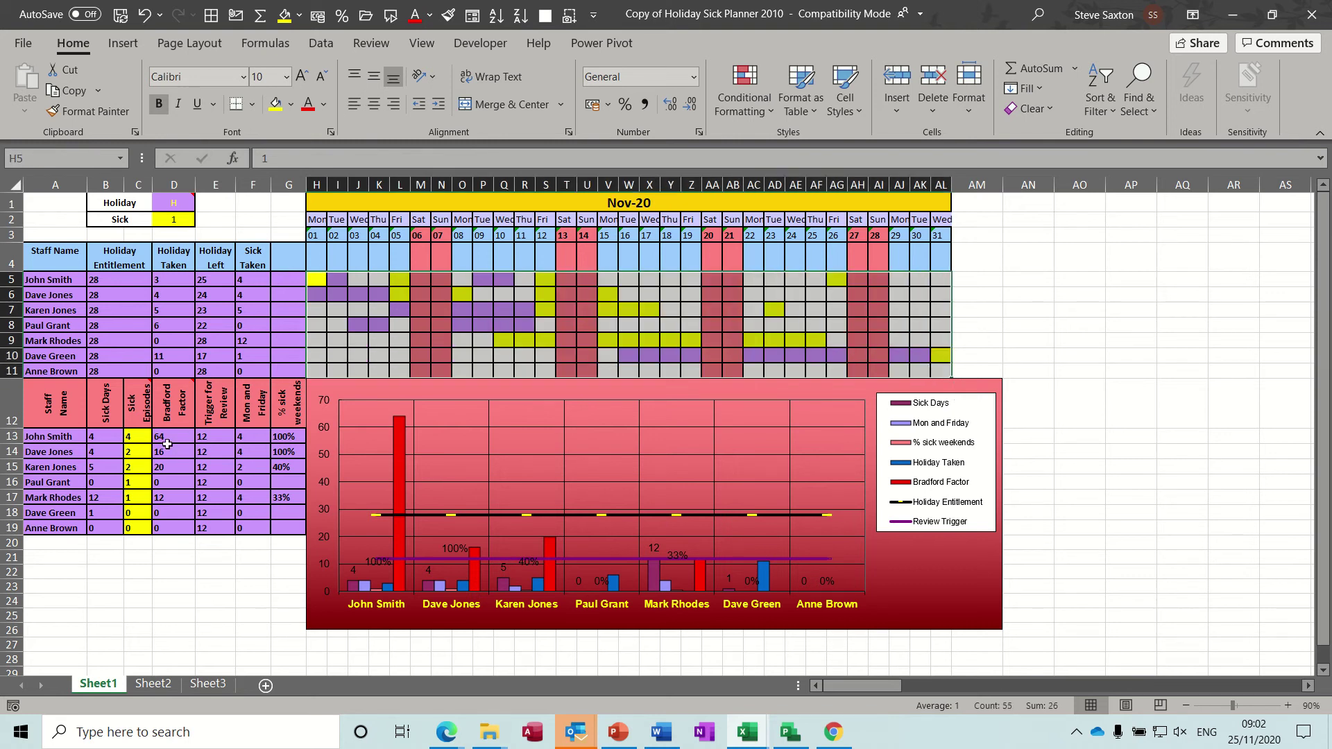
pyautogui.click(98, 437)
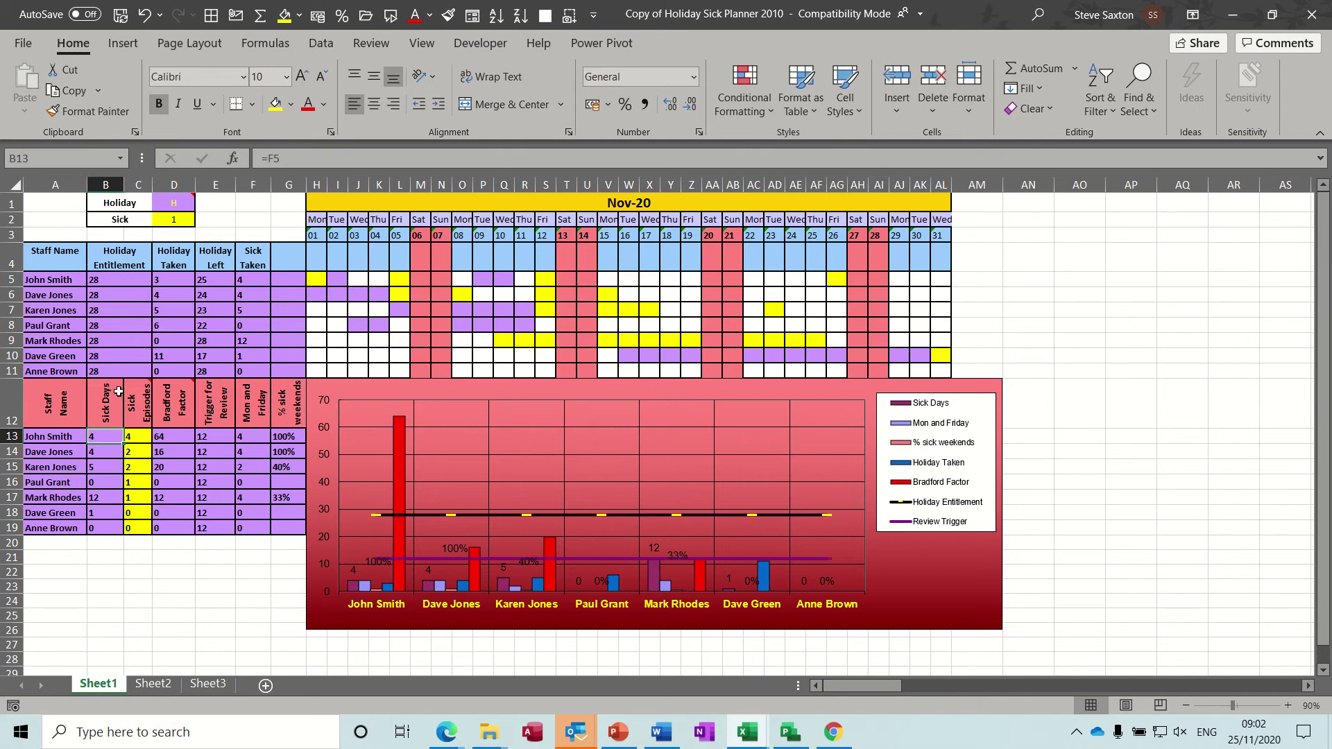
pyautogui.moveTo(136, 438)
pyautogui.mouseDown()
pyautogui.moveTo(134, 527)
pyautogui.moveTo(136, 435)
pyautogui.mouseUp()
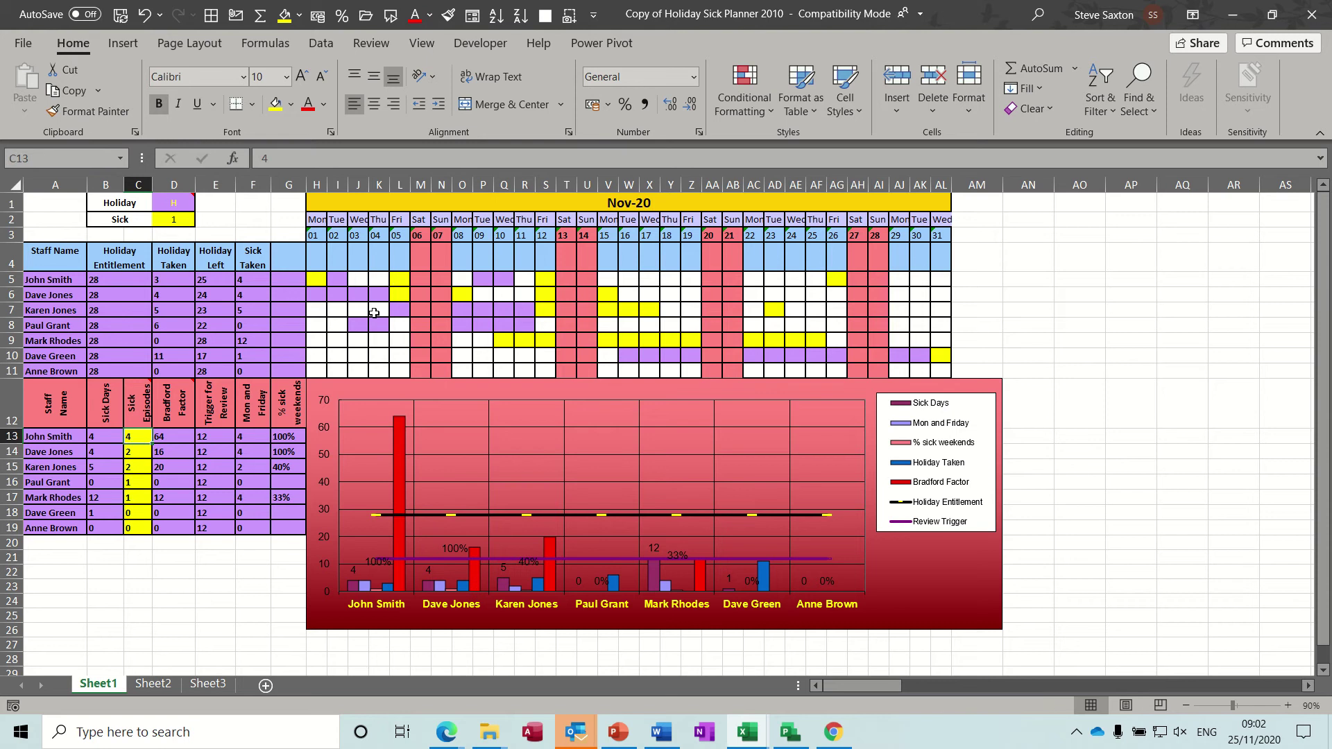
# Mark Monday 08 as sick with 1 in O10 and set that employee's Sick Episodes in C18 to 1
pyautogui.click(462, 355)
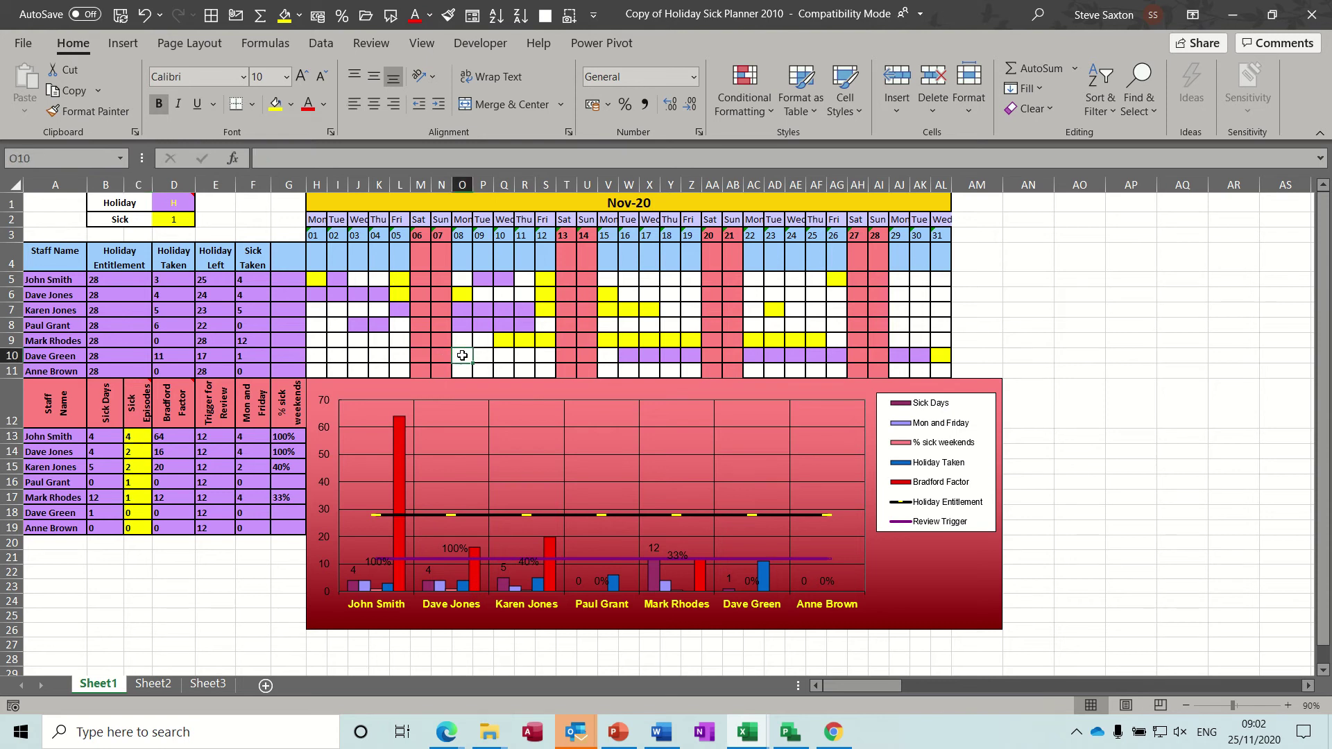
pyautogui.write('1')
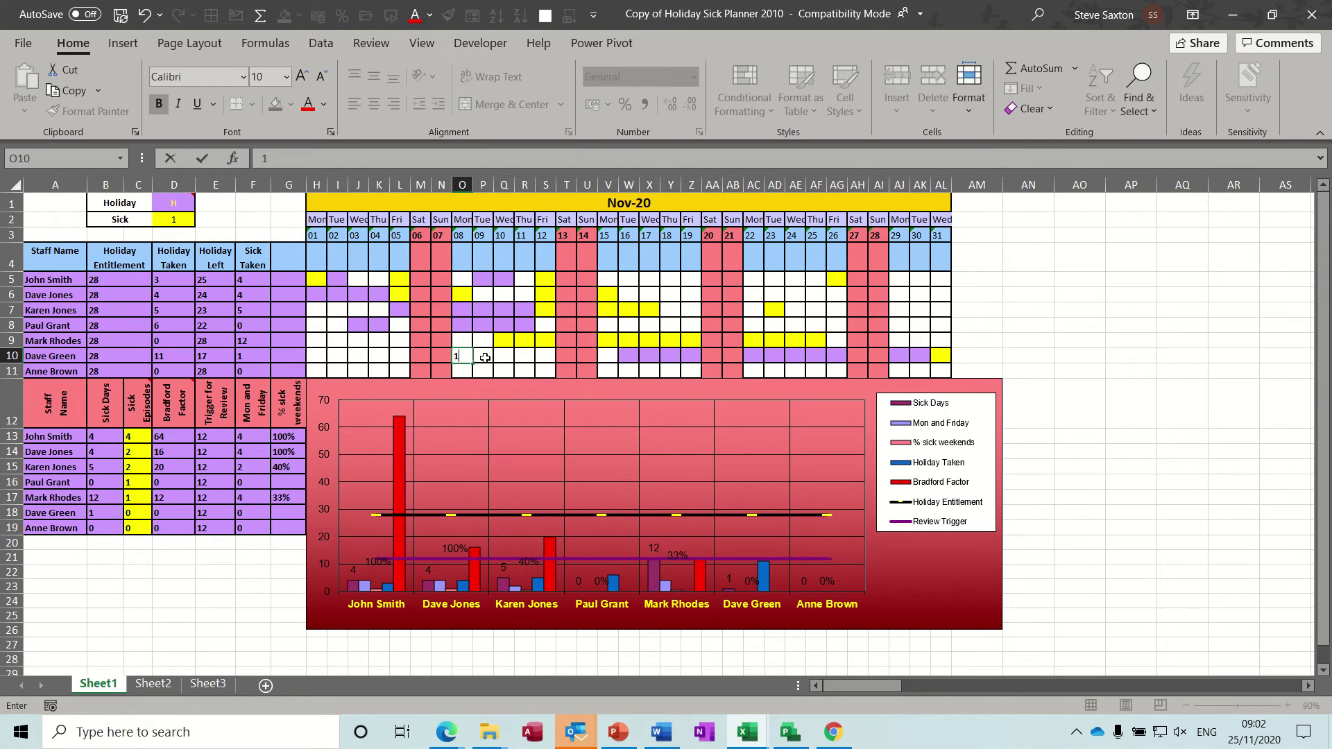
pyautogui.click(485, 357)
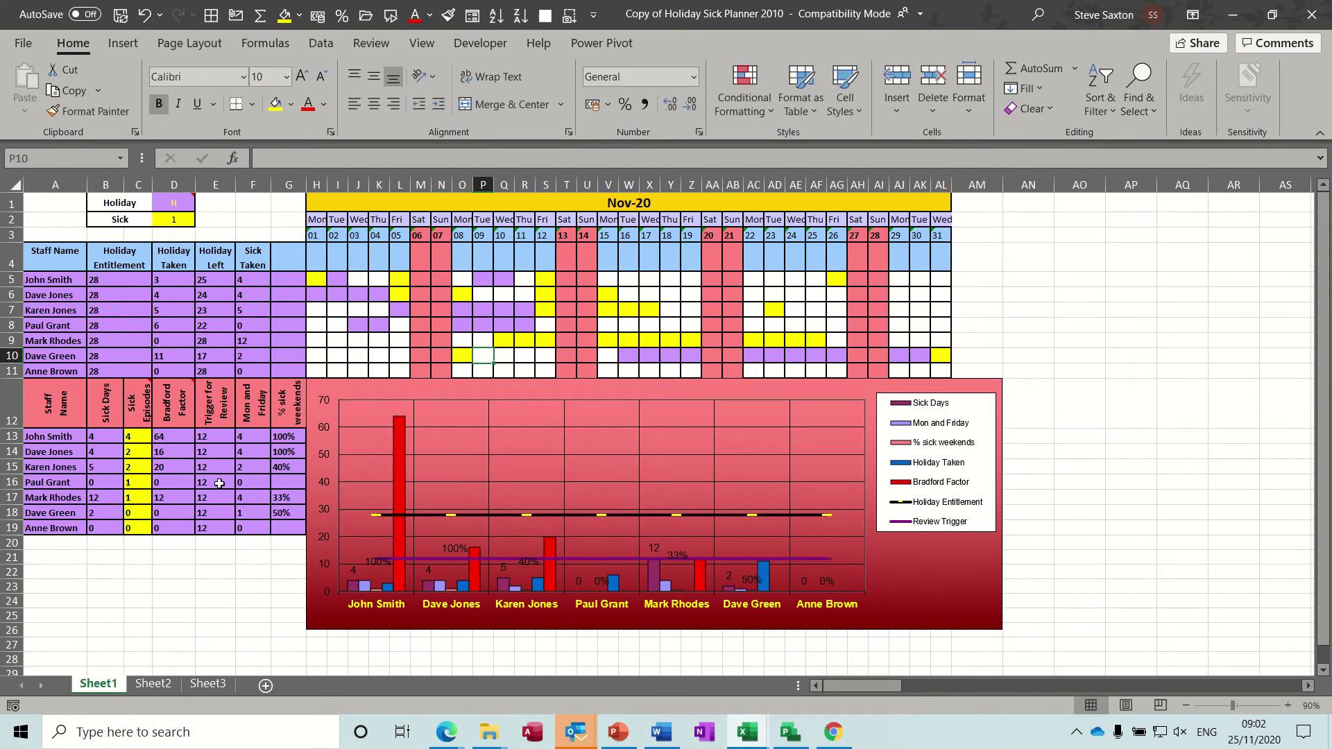
pyautogui.click(137, 513)
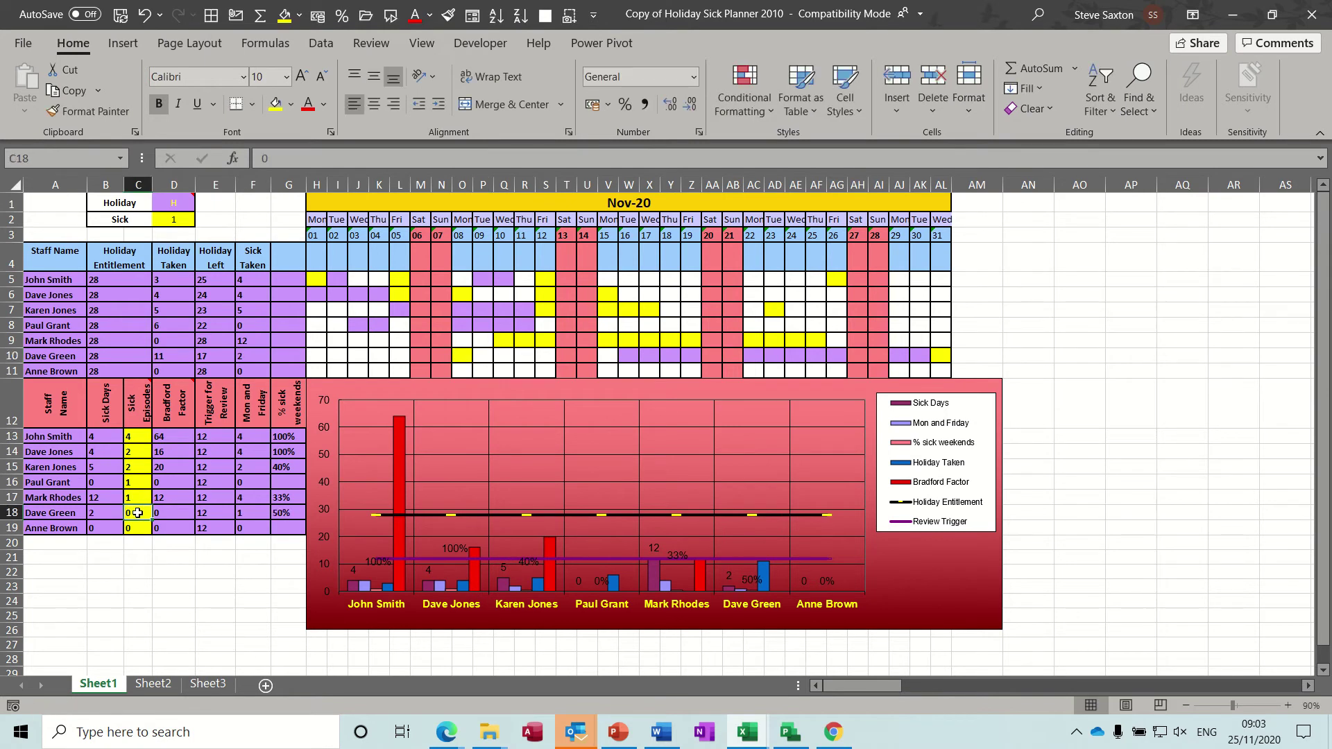
pyautogui.write('1')
pyautogui.click(165, 486)
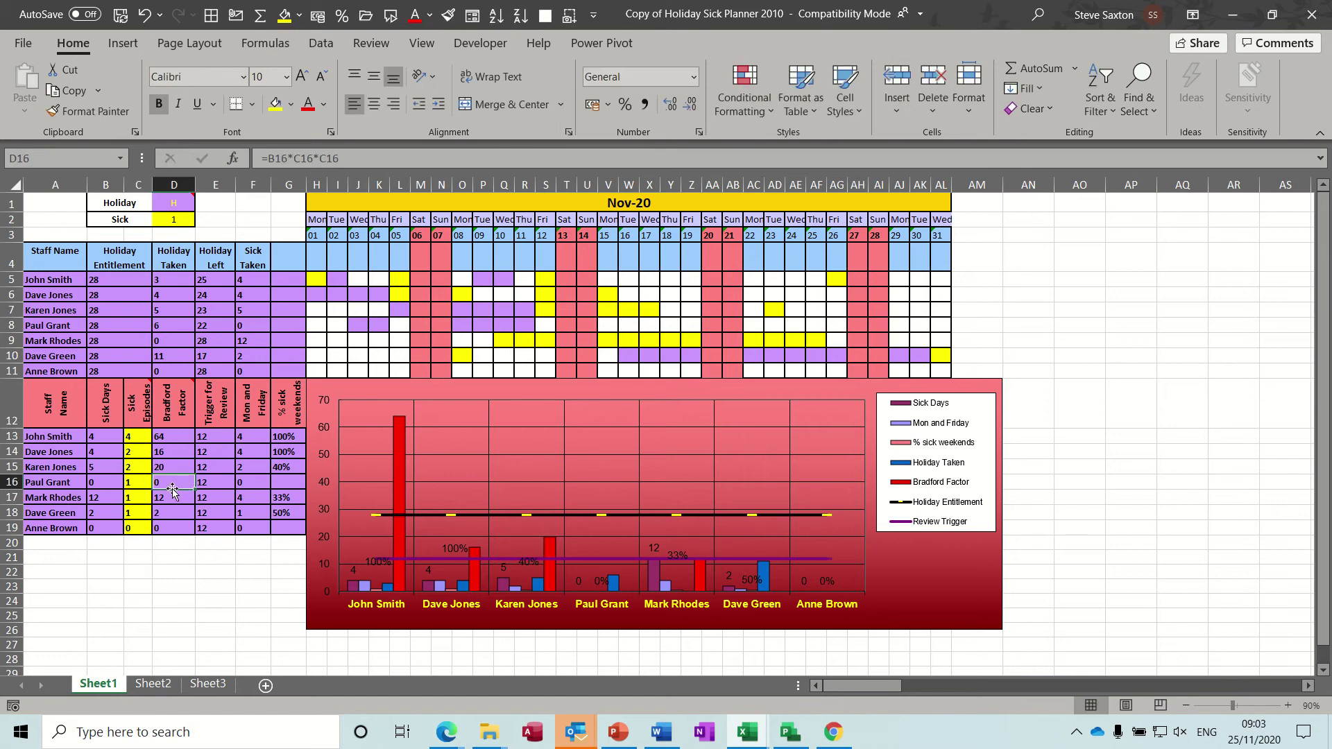
# Examine the Bradford Factor, Trigger for Review, Mon and Friday, and % sick weekends cells in the review table
pyautogui.click(174, 438)
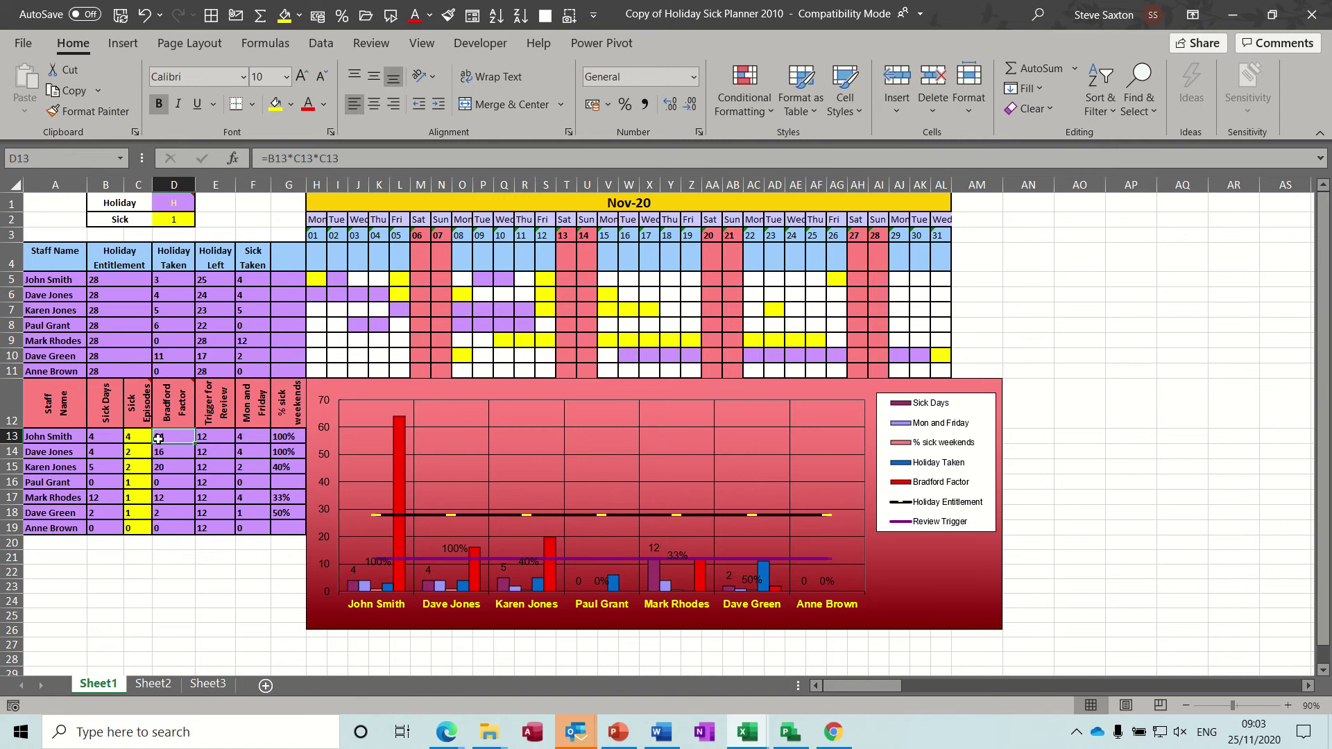
pyautogui.moveTo(222, 438); pyautogui.dragTo(219, 524)
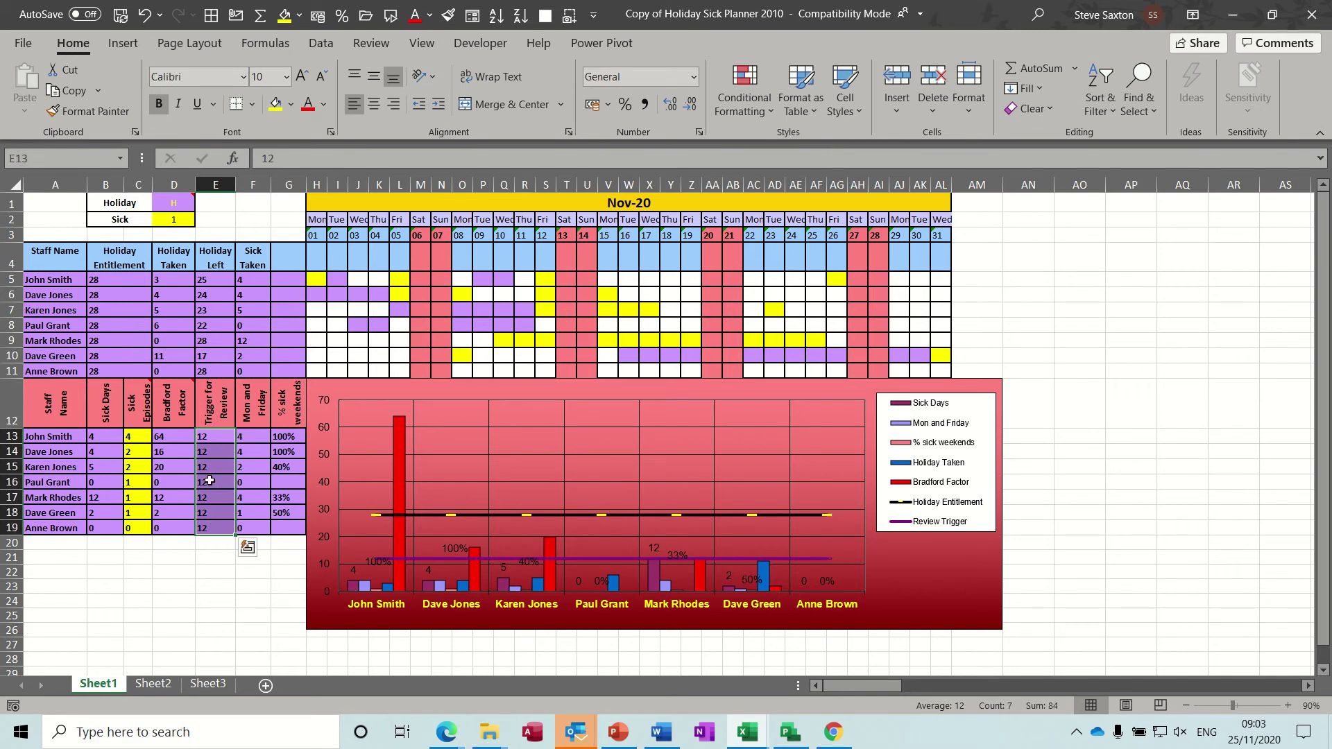
pyautogui.moveTo(210, 439); pyautogui.dragTo(209, 526)
pyautogui.click(215, 442)
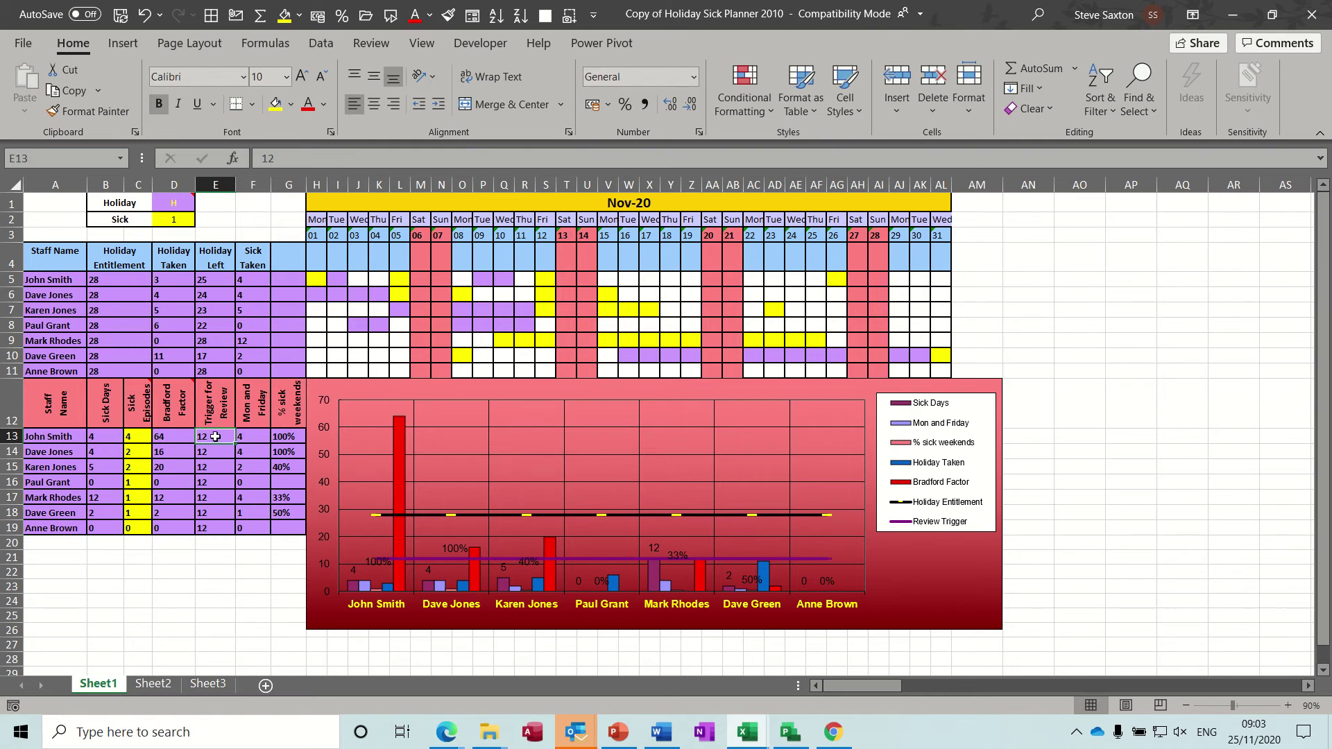
pyautogui.moveTo(215, 437); pyautogui.dragTo(215, 524)
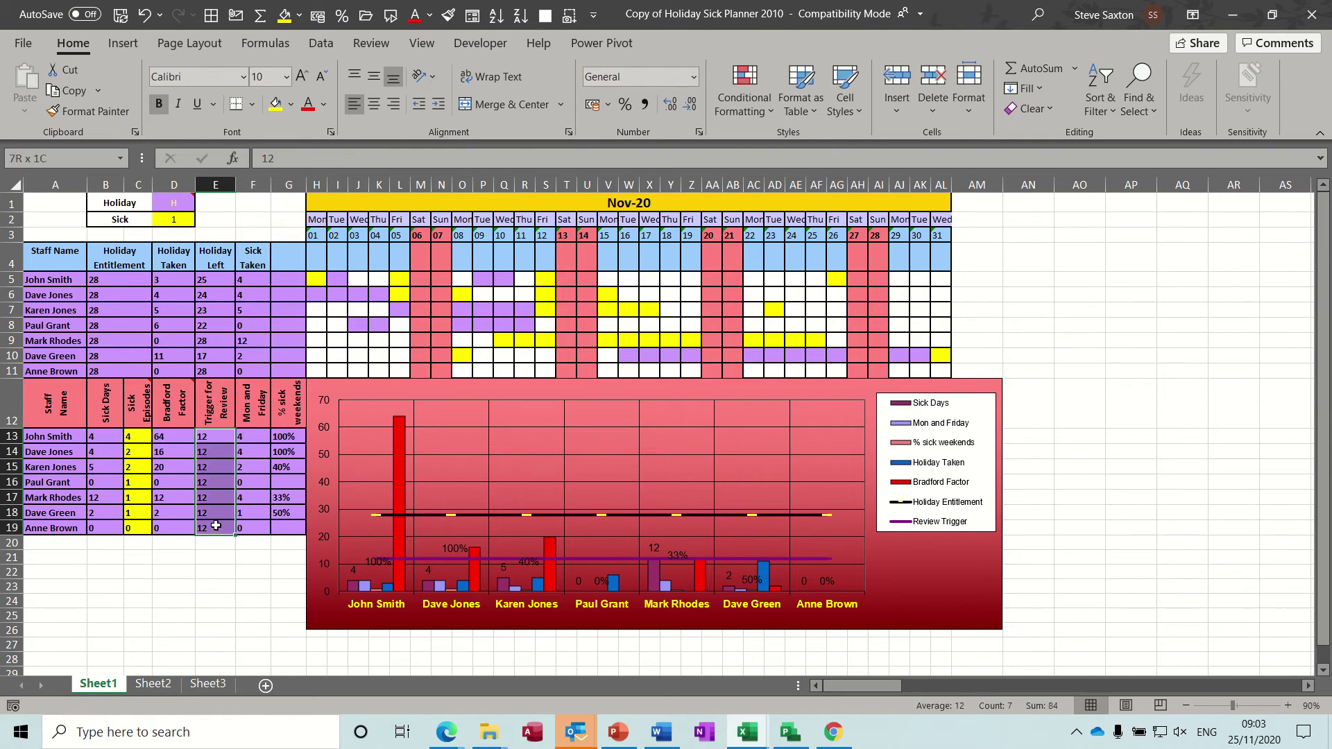
pyautogui.click(213, 436)
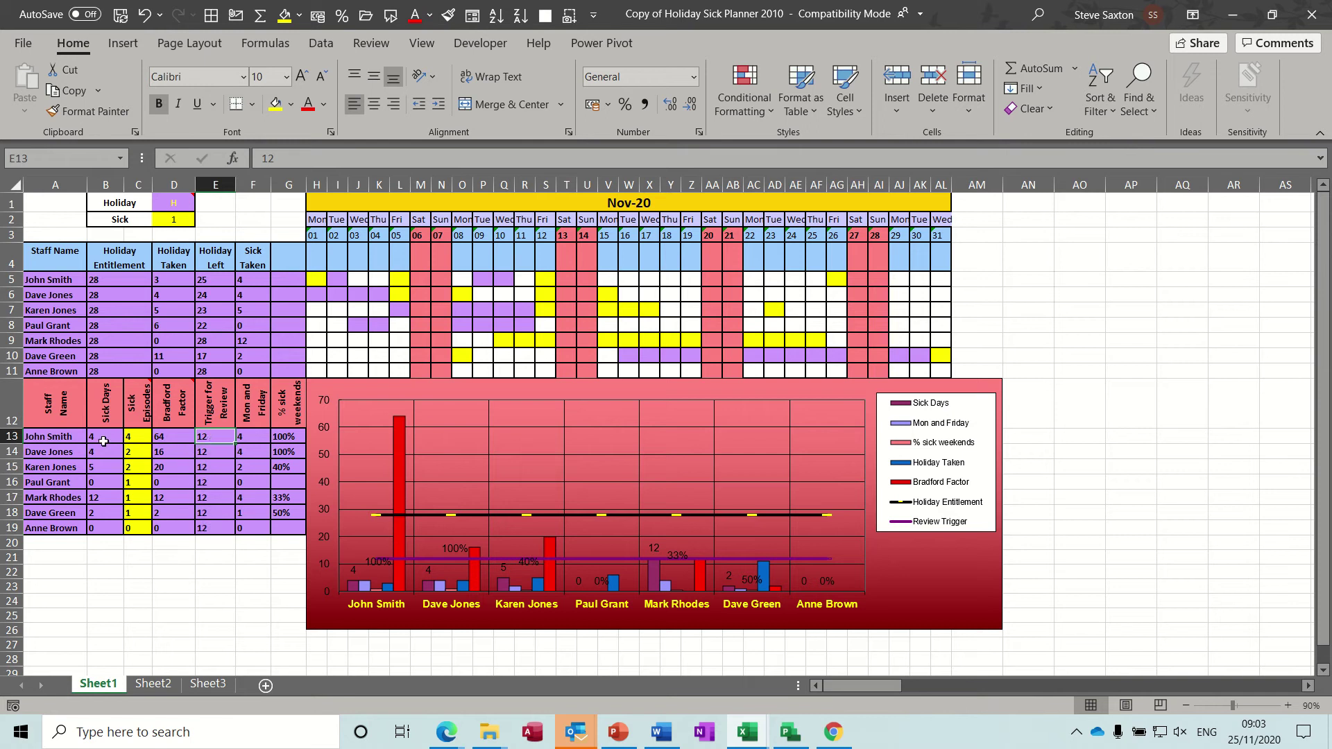
pyautogui.click(253, 439)
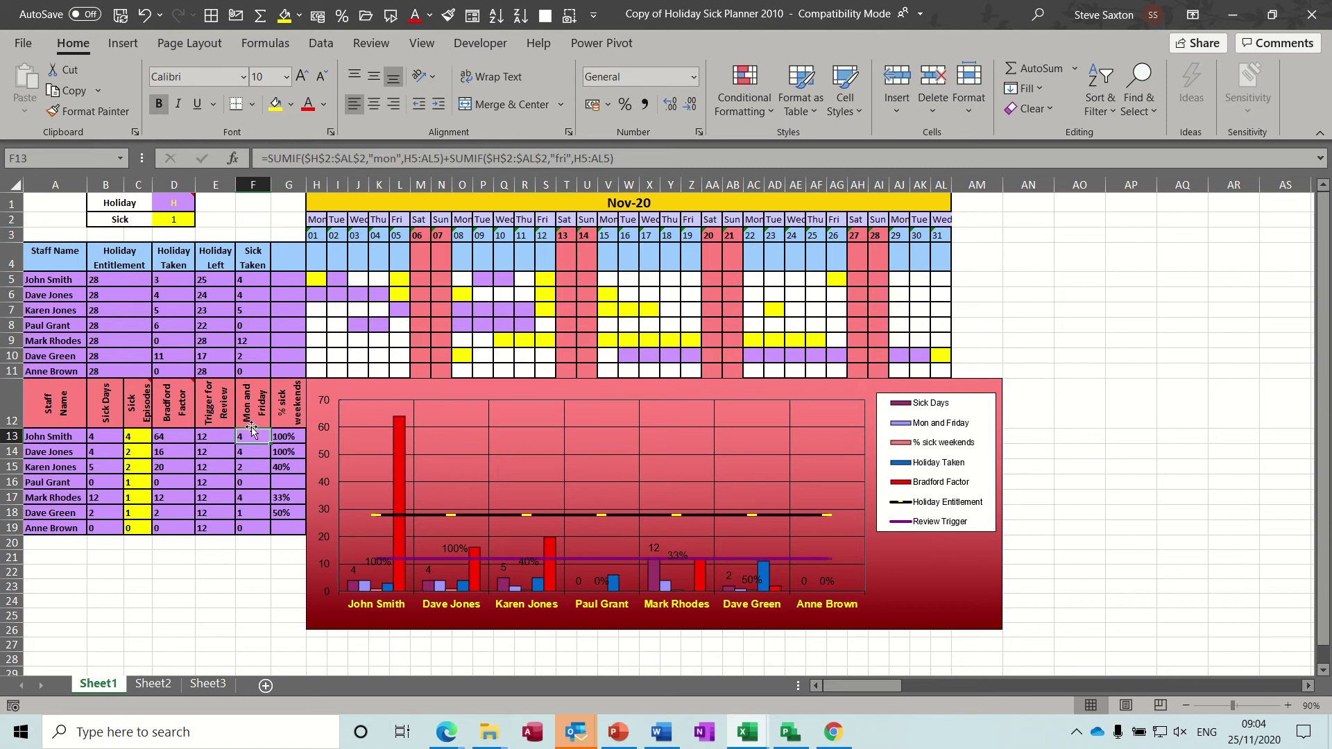
pyautogui.click(293, 437)
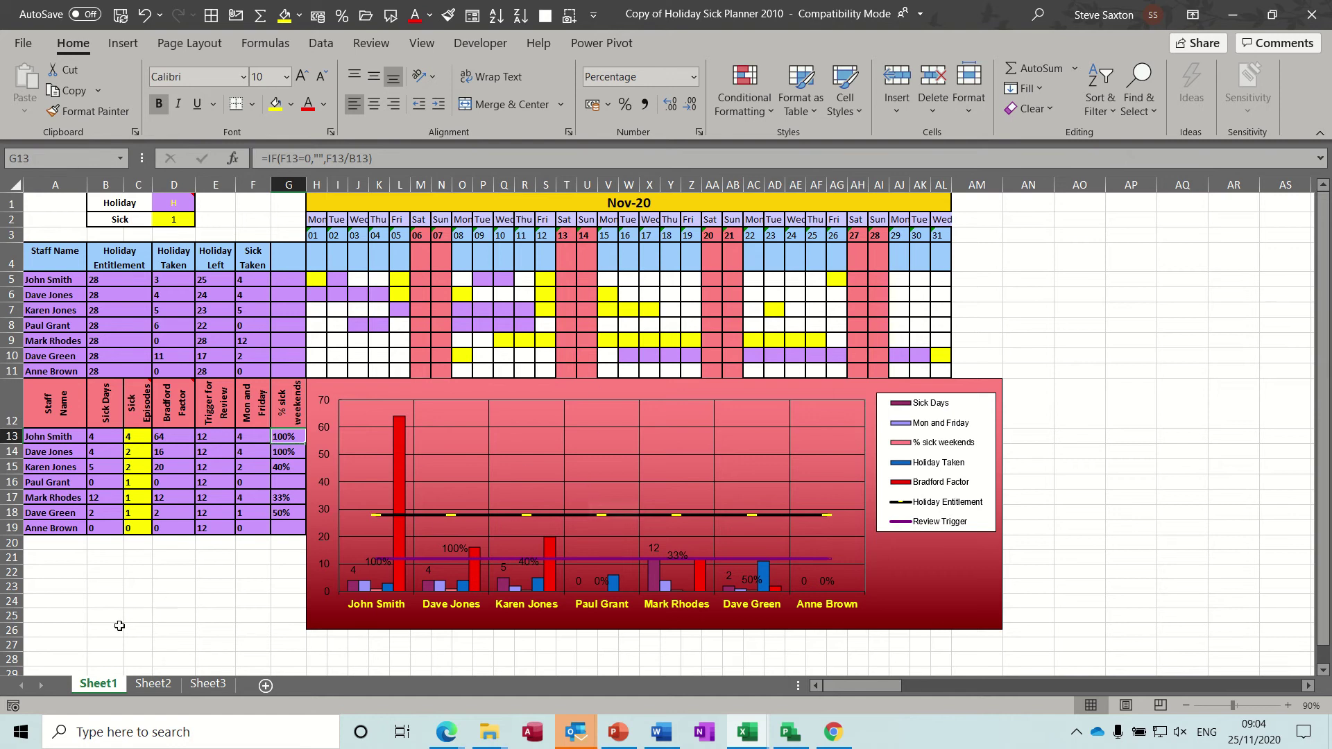
# On Sheet2, select the blank calendar range H5:AL11 and open the Conditional Formatting Rules Manager for it
pyautogui.click(152, 685)
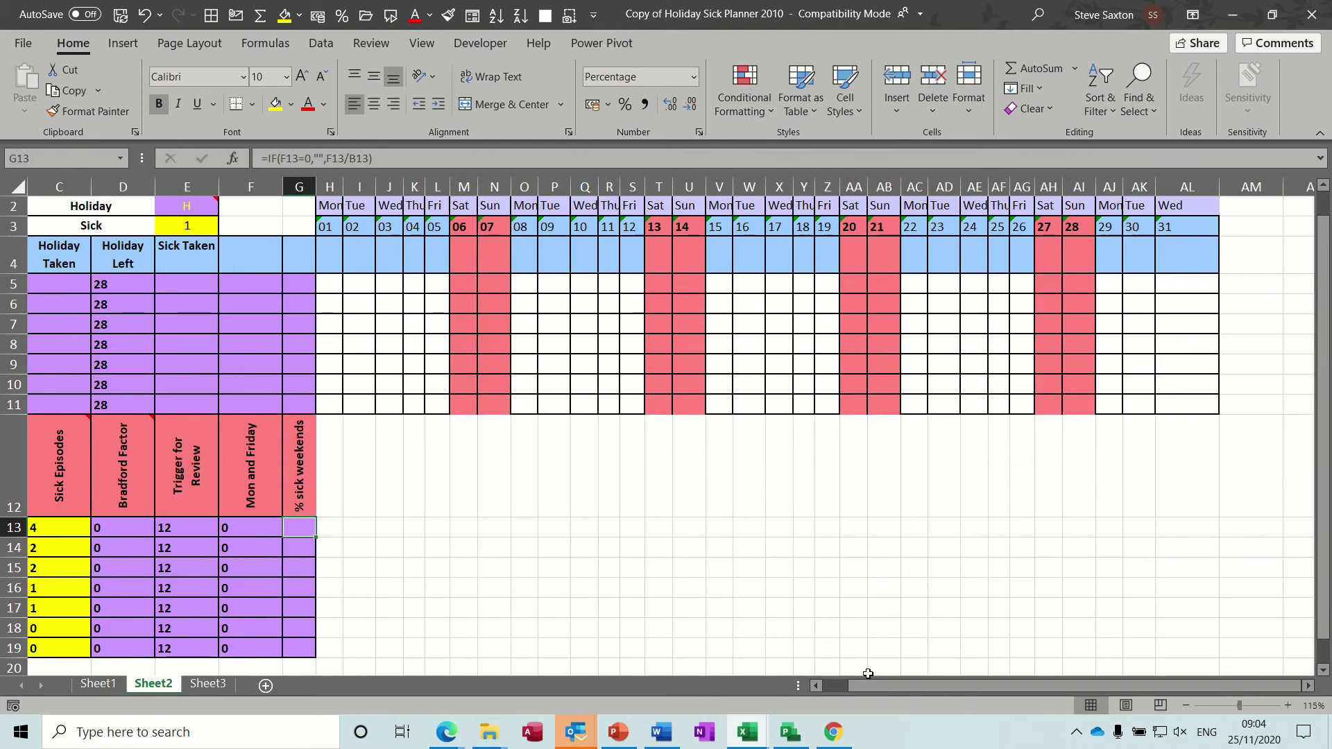
pyautogui.moveTo(869, 682); pyautogui.dragTo(830, 688)
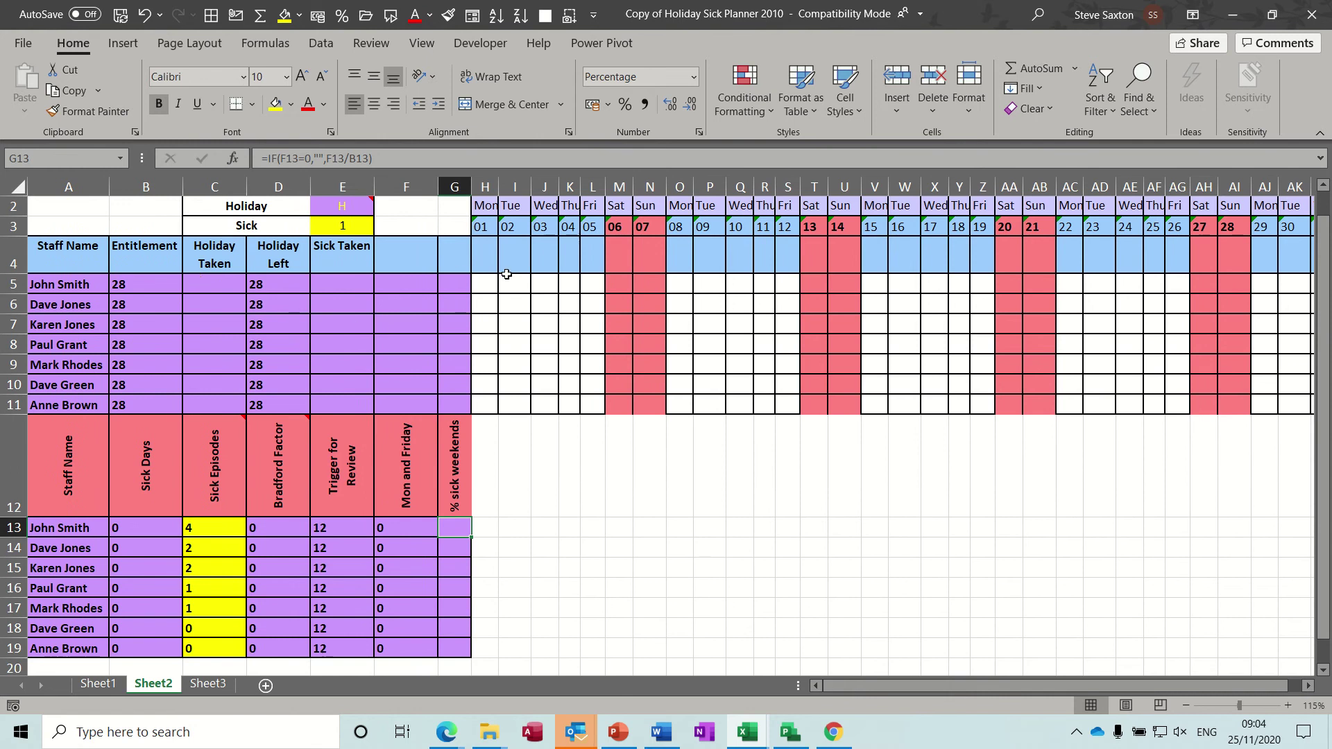
pyautogui.click(482, 284)
pyautogui.moveTo(482, 284); pyautogui.dragTo(1321, 408)
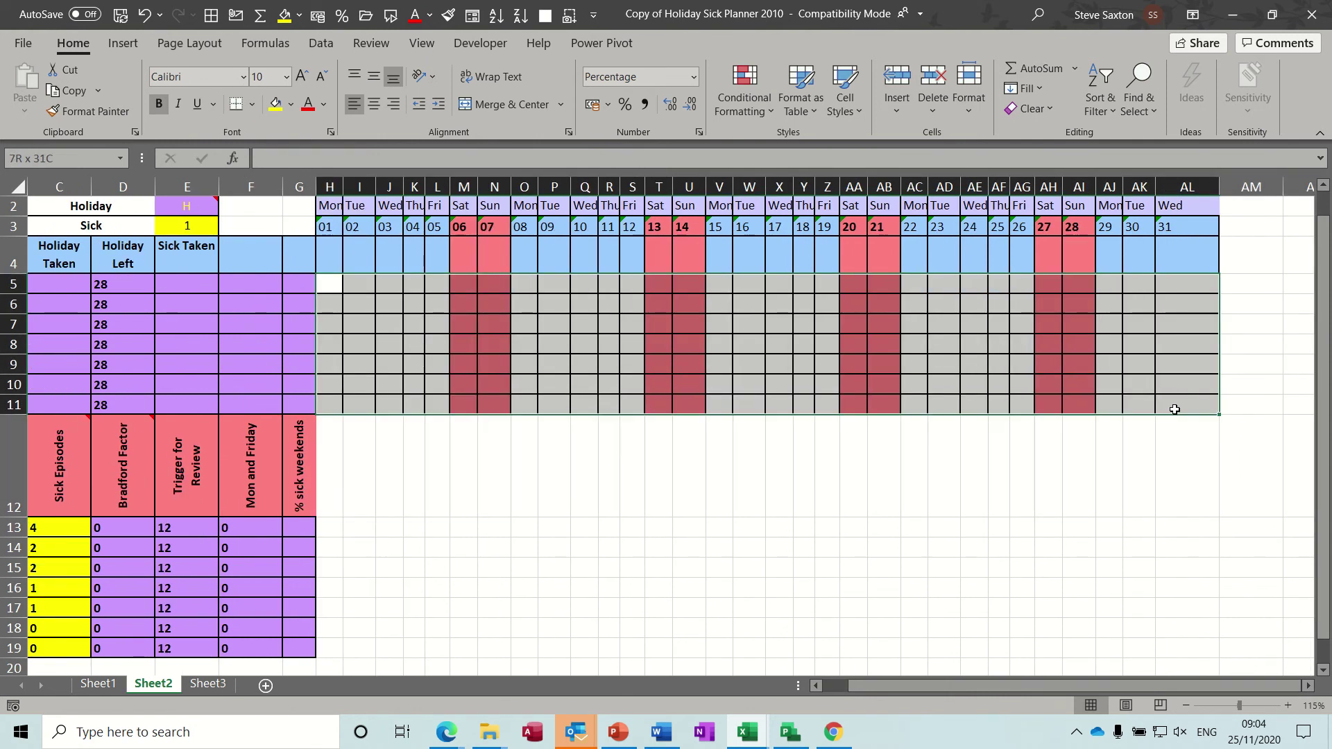
pyautogui.click(765, 115)
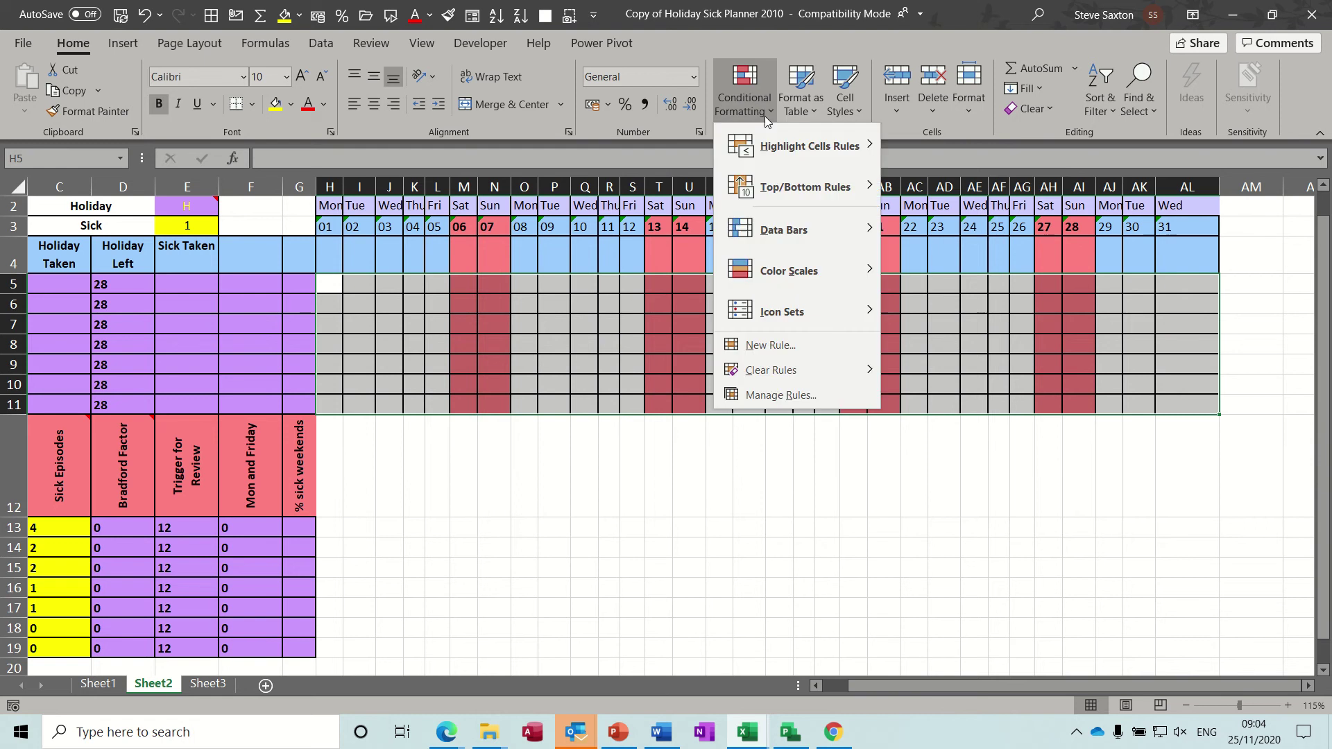
pyautogui.click(771, 394)
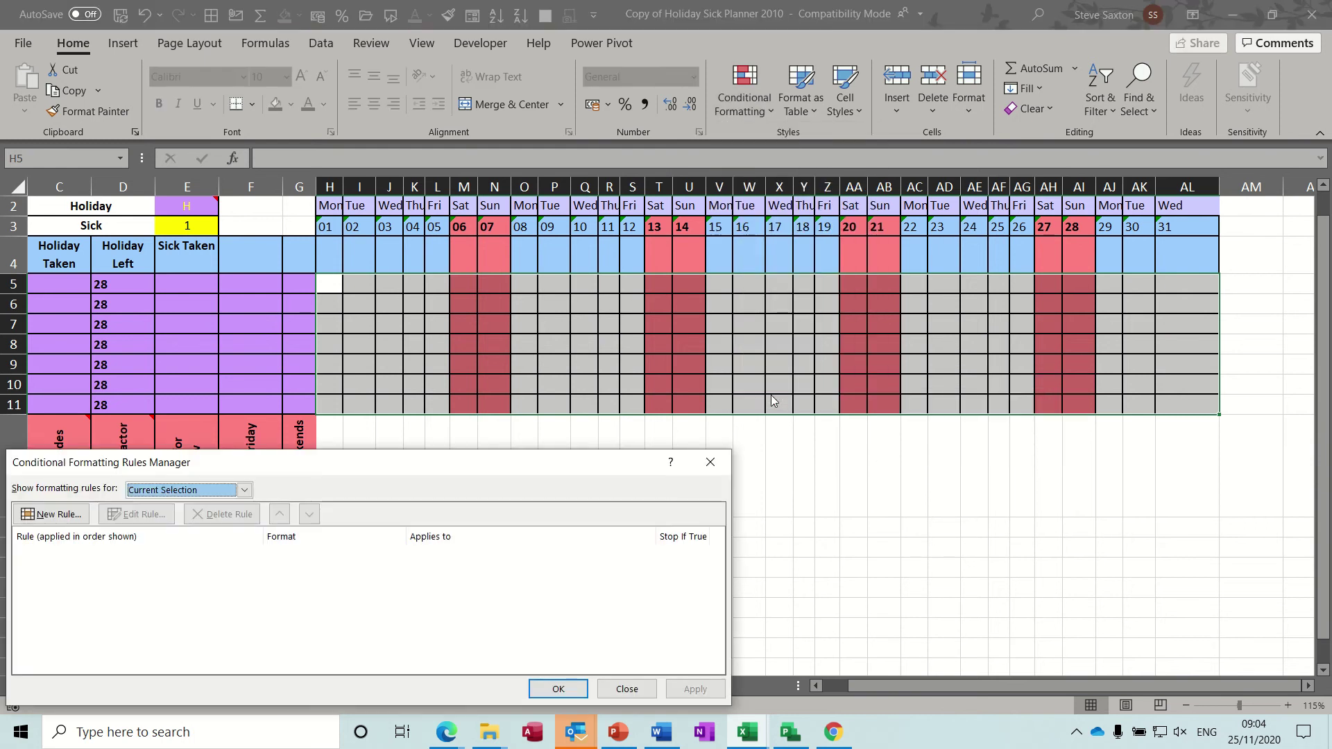
pyautogui.moveTo(760, 396); pyautogui.dragTo(814, 373)
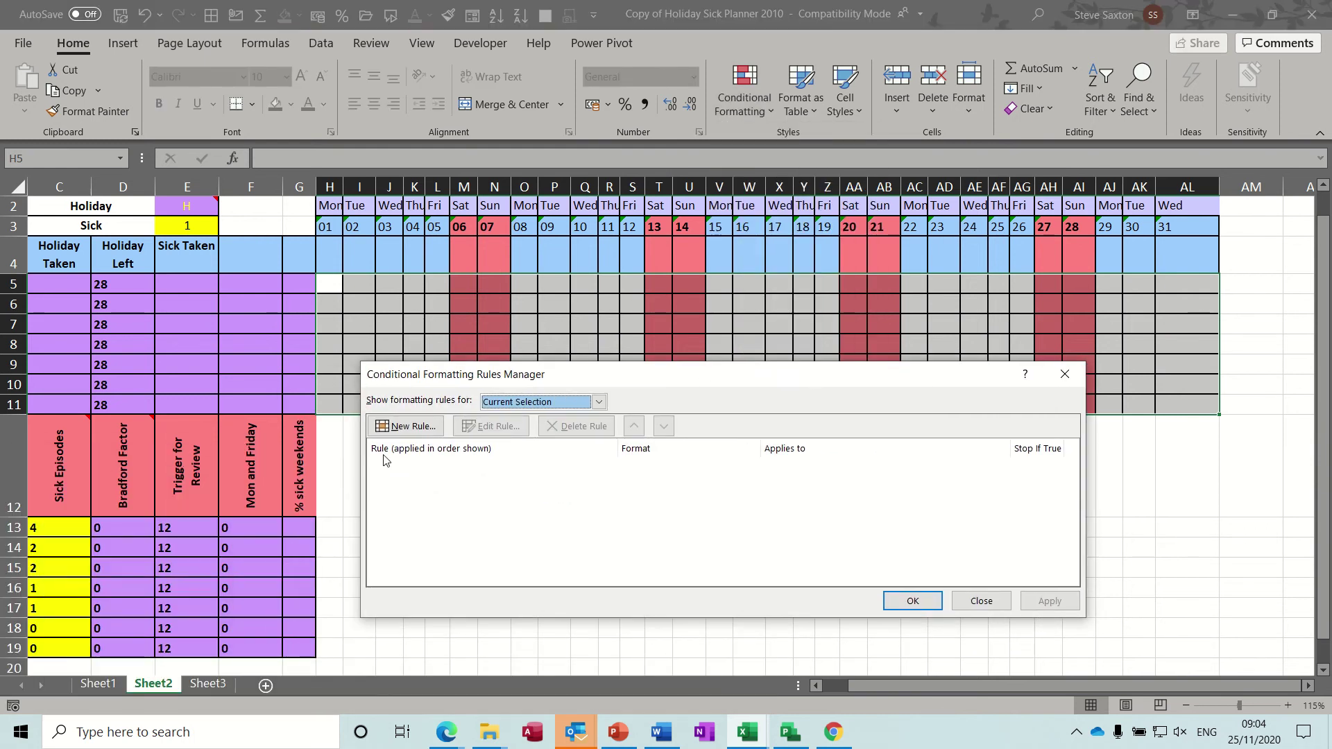
# Start a new rule for the calendar that formats only cells whose value is equal to 1
pyautogui.click(410, 427)
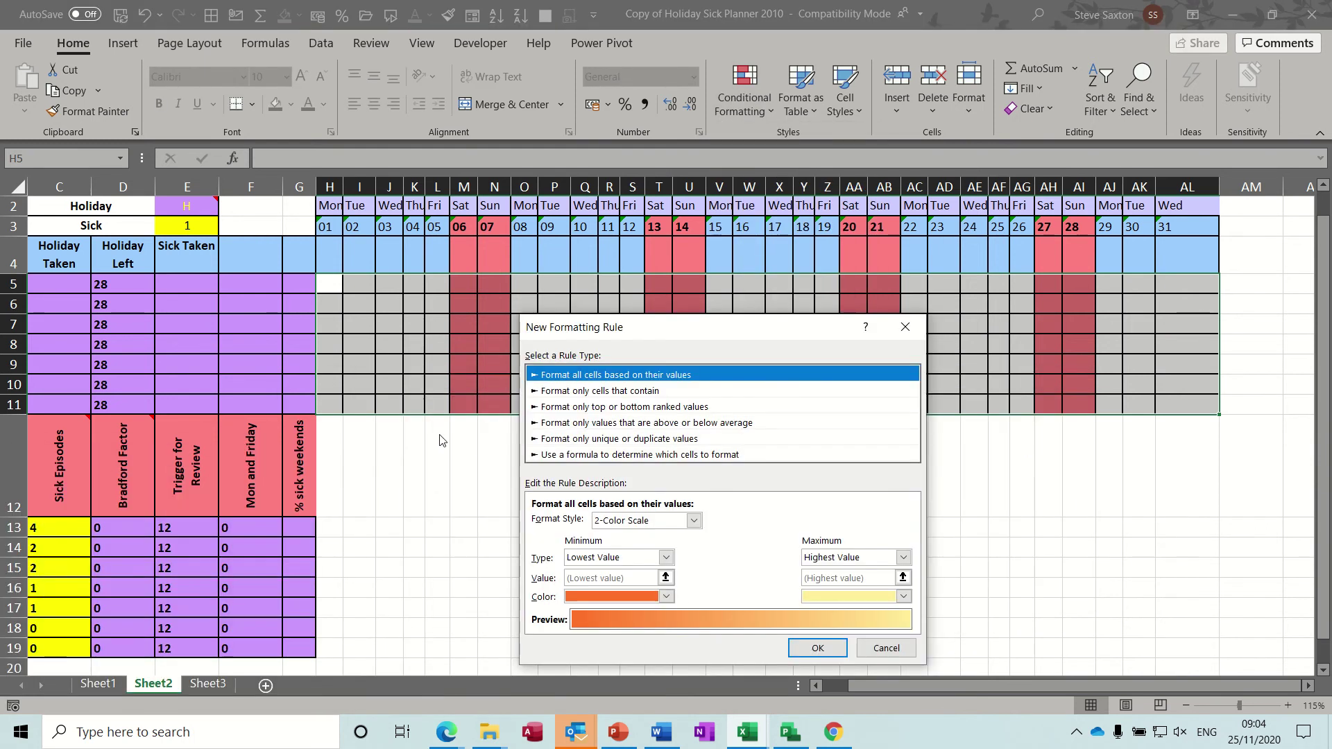
pyautogui.click(608, 392)
pyautogui.click(746, 523)
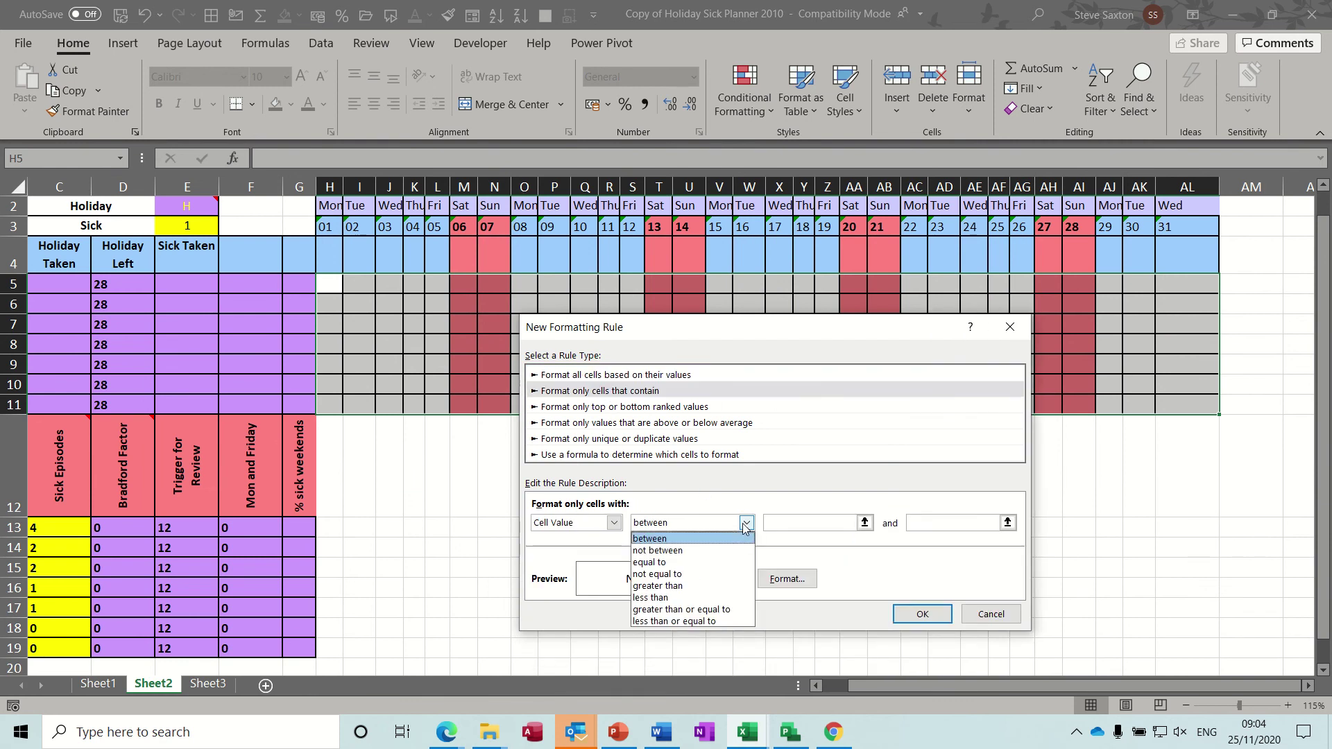
pyautogui.click(692, 562)
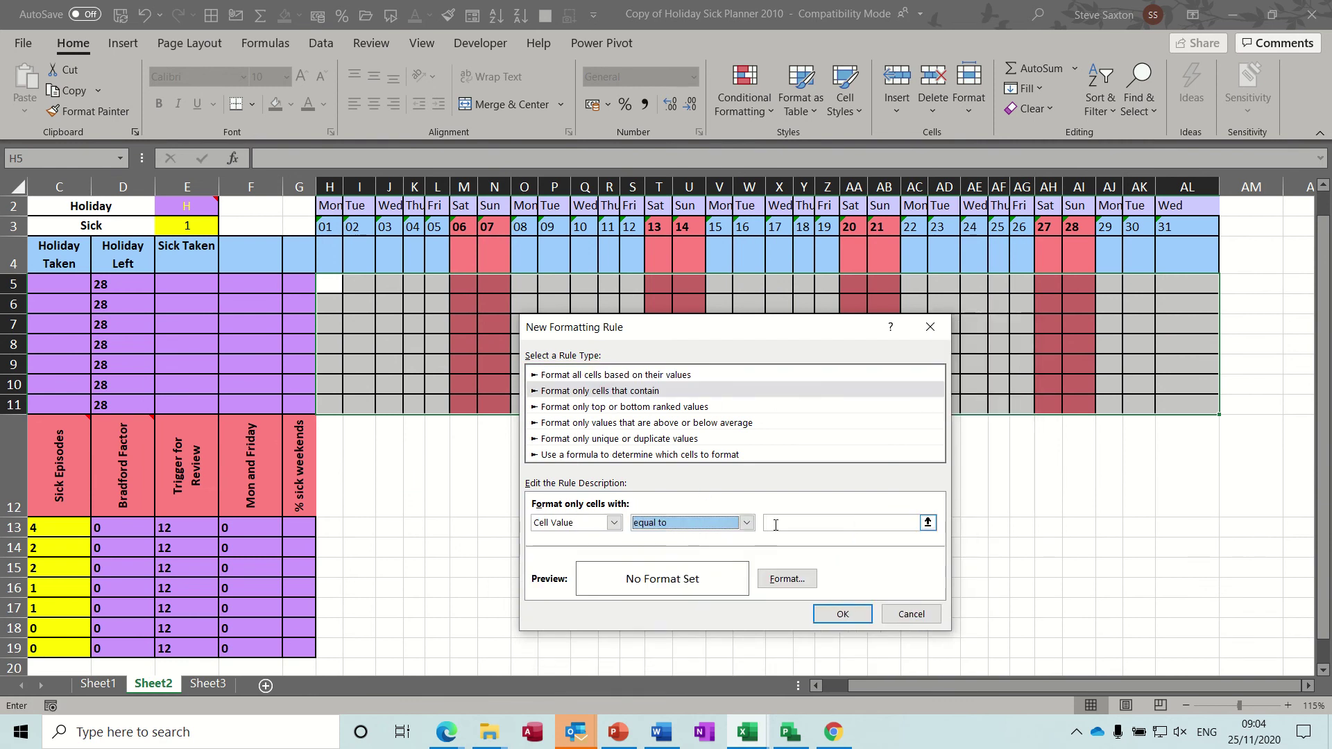
pyautogui.click(775, 525)
pyautogui.write('1')
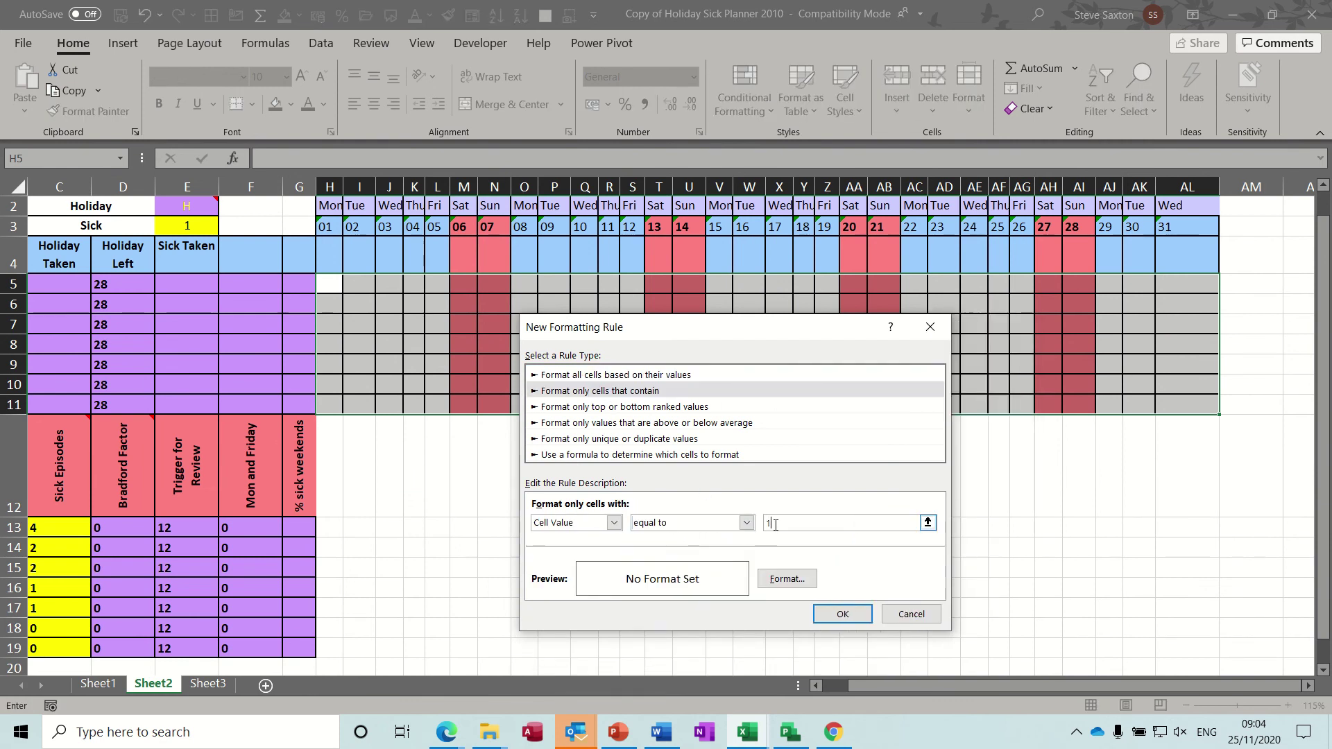
# Give the rule for value 1 a yellow fill and add it to the rule list
pyautogui.click(783, 583)
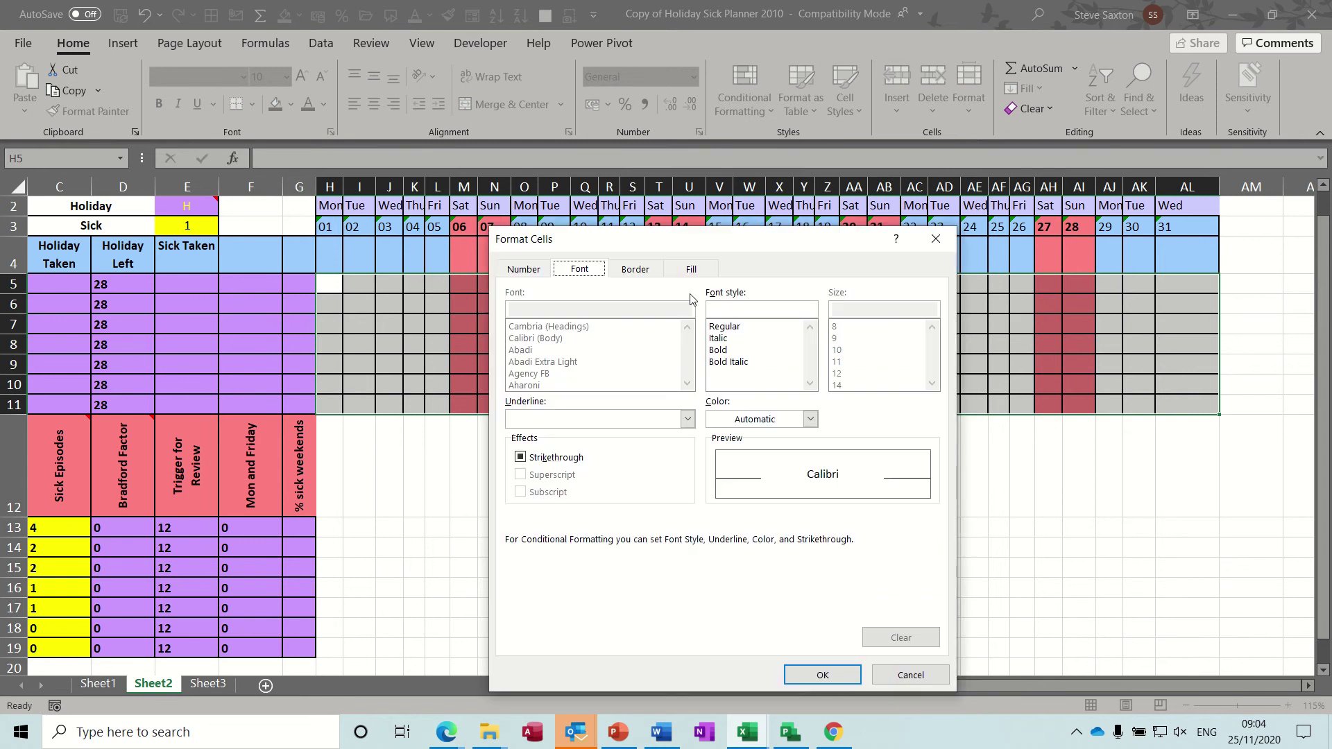
pyautogui.click(694, 274)
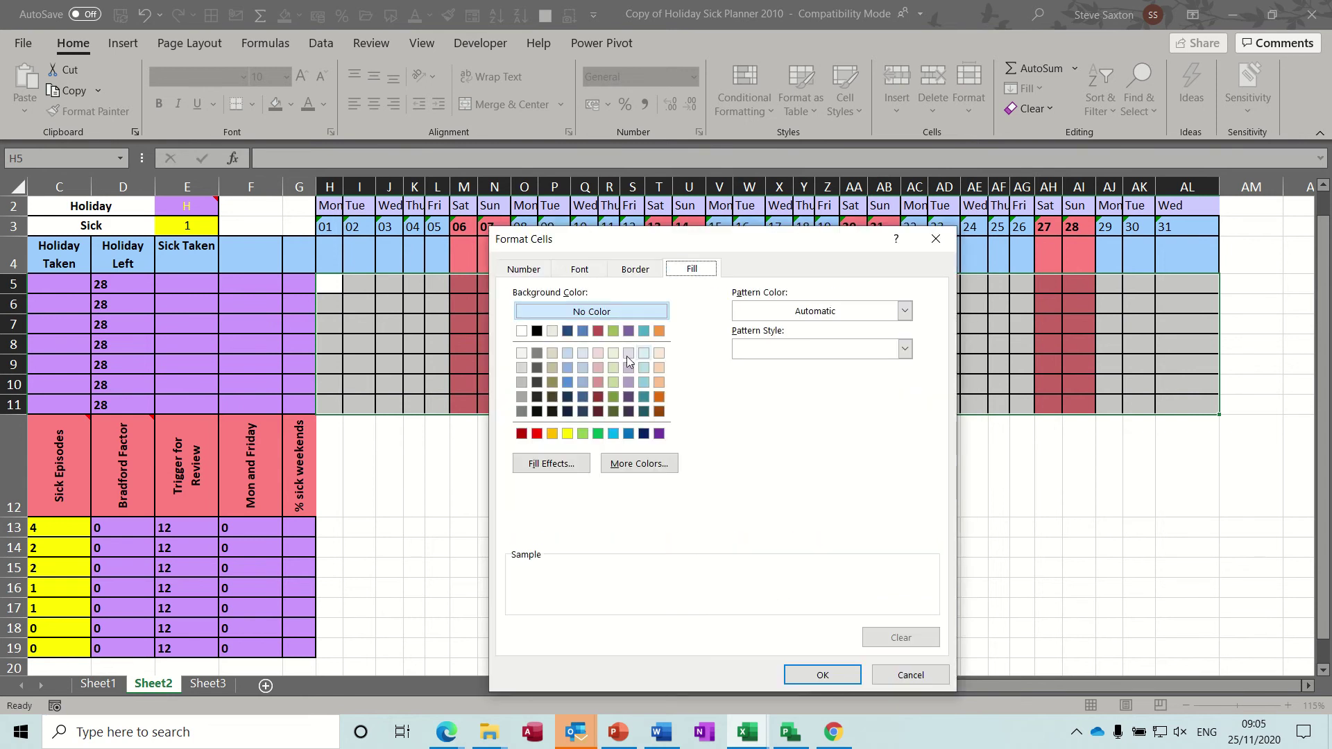
pyautogui.click(568, 434)
pyautogui.click(801, 671)
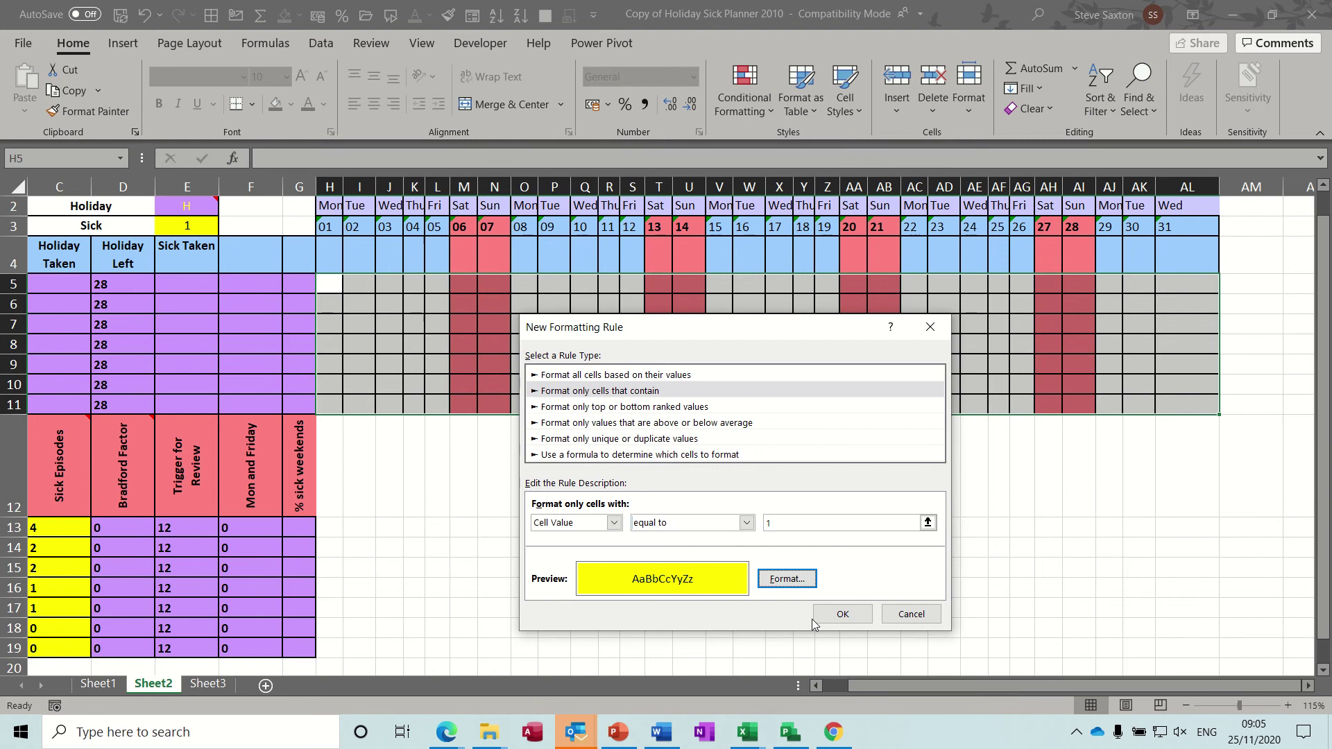
pyautogui.click(838, 614)
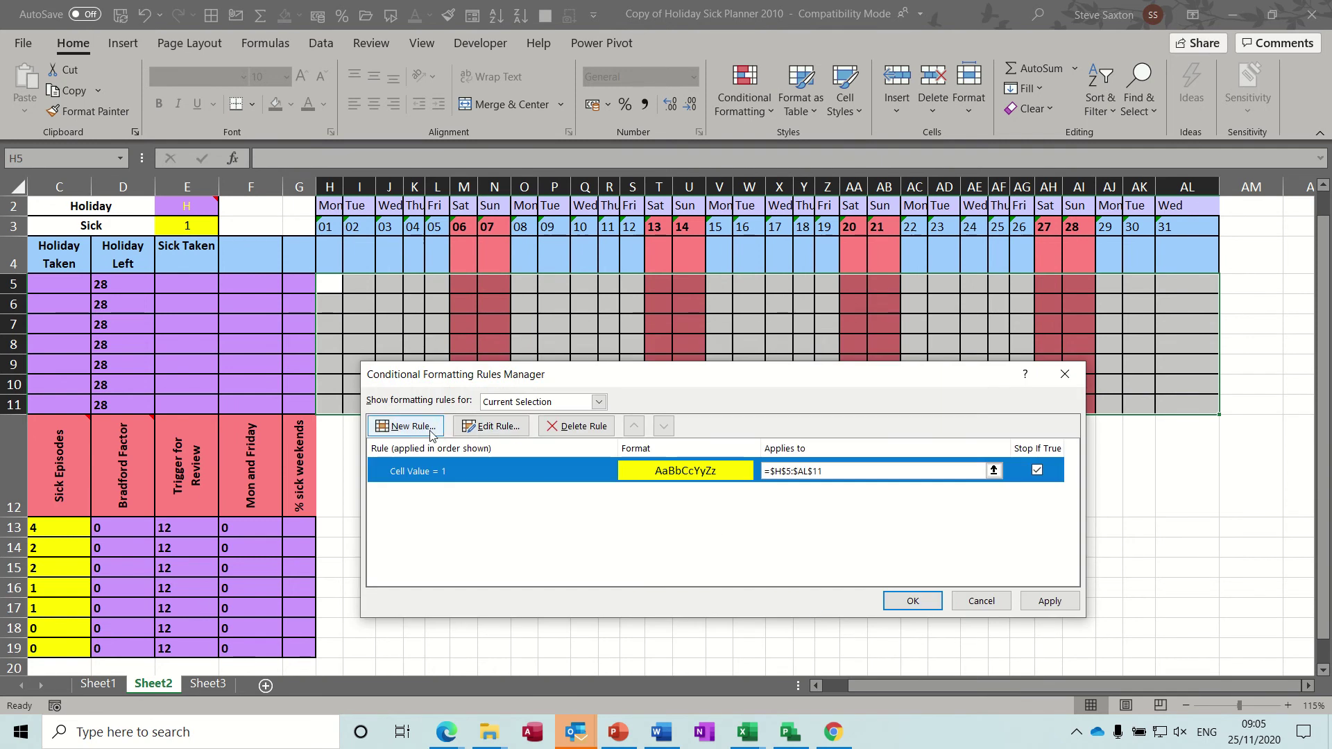
# Start a second rule that formats only cells whose value is equal to H
pyautogui.click(409, 426)
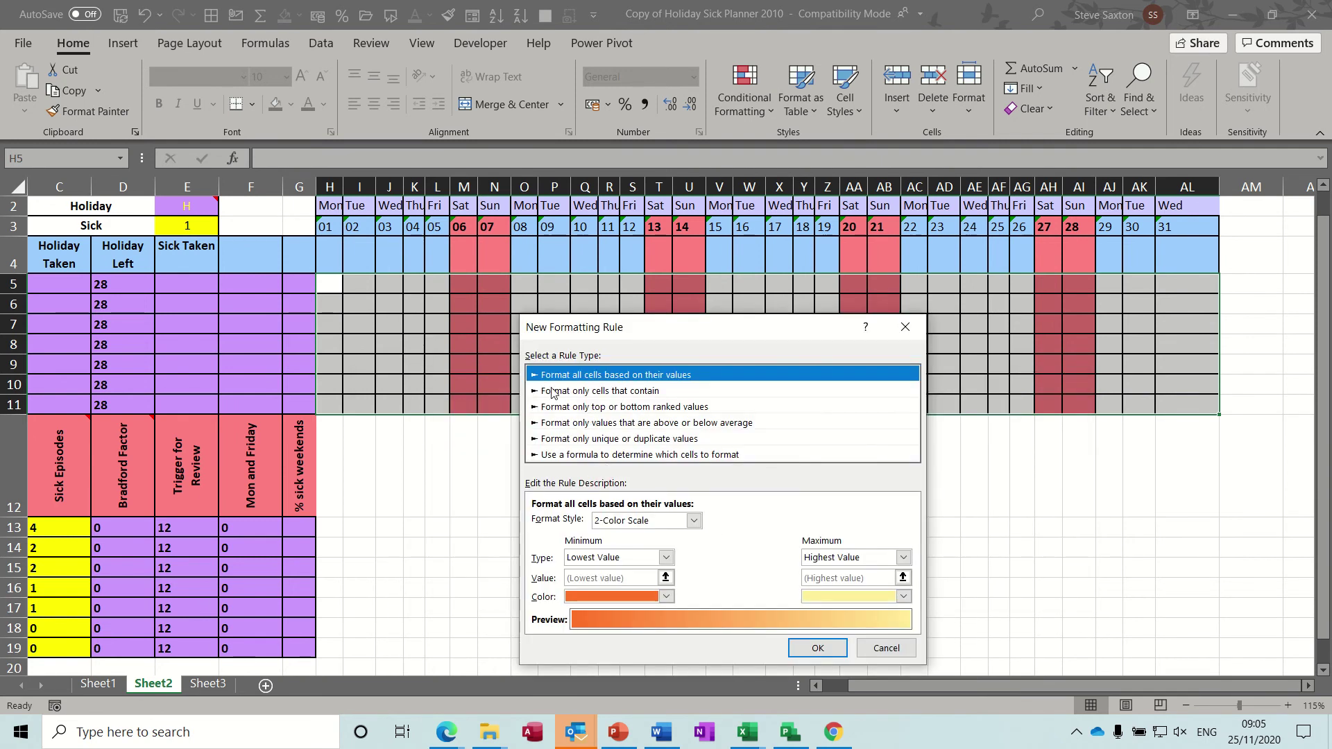
pyautogui.click(624, 392)
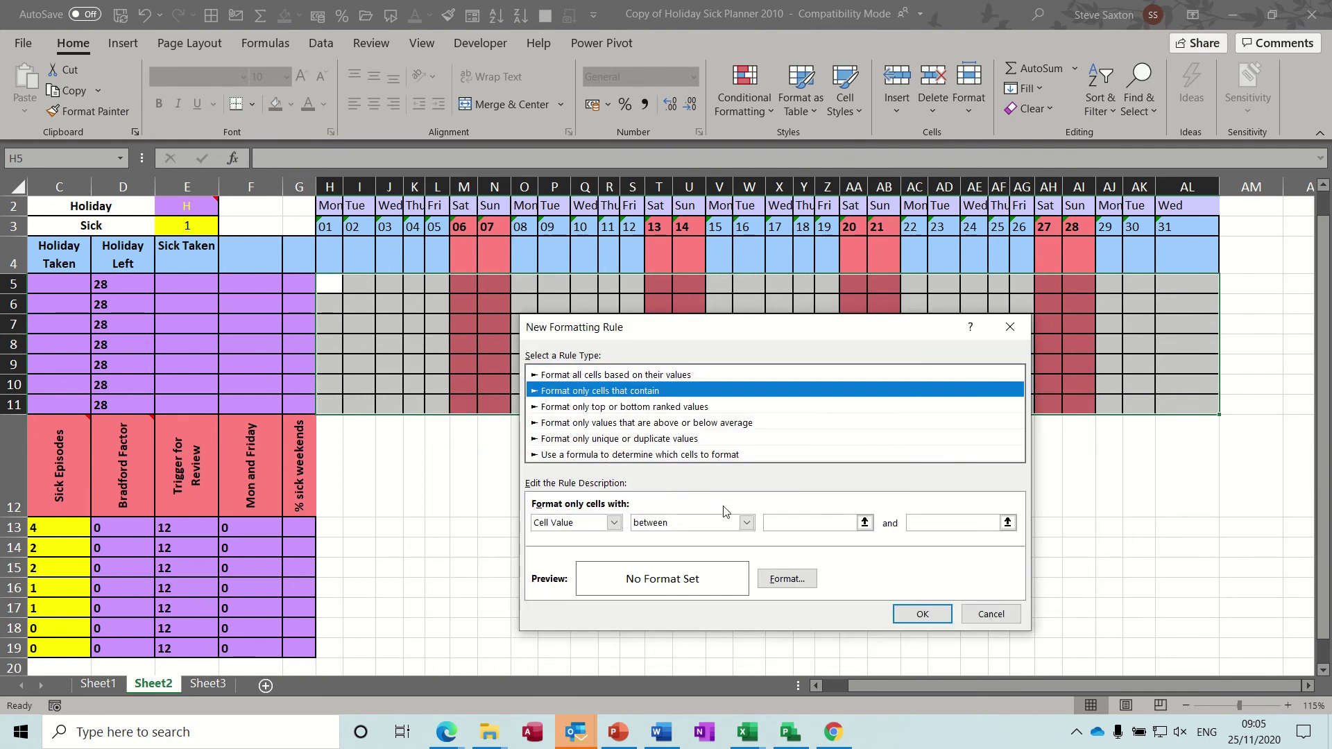
pyautogui.click(746, 525)
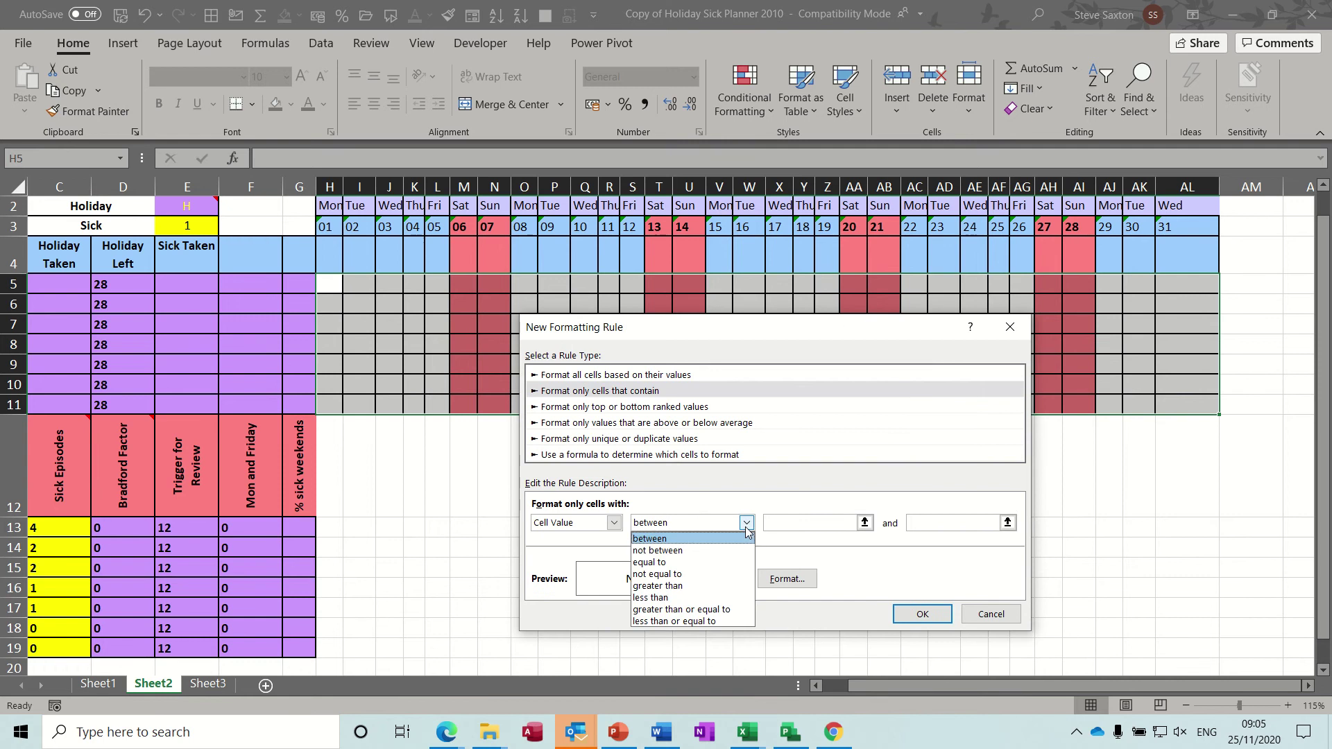
pyautogui.click(709, 564)
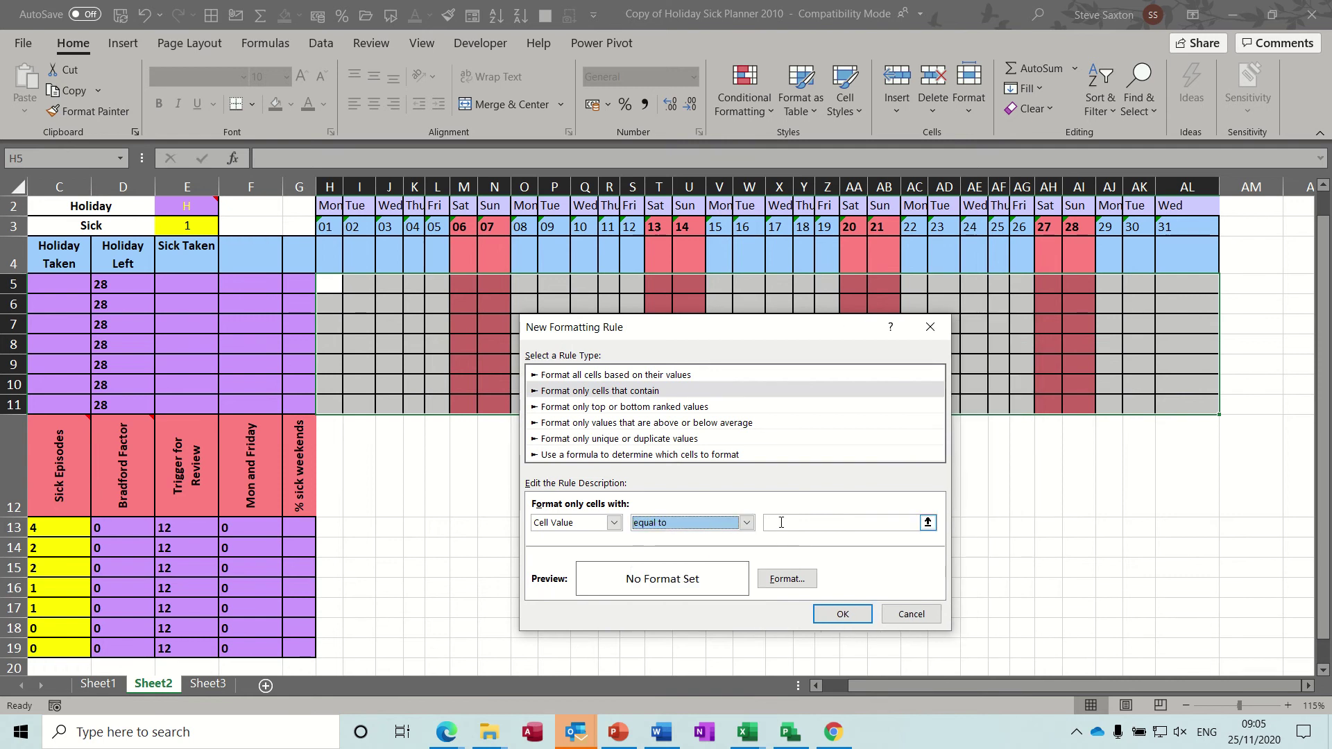
pyautogui.click(781, 522)
pyautogui.write('H')
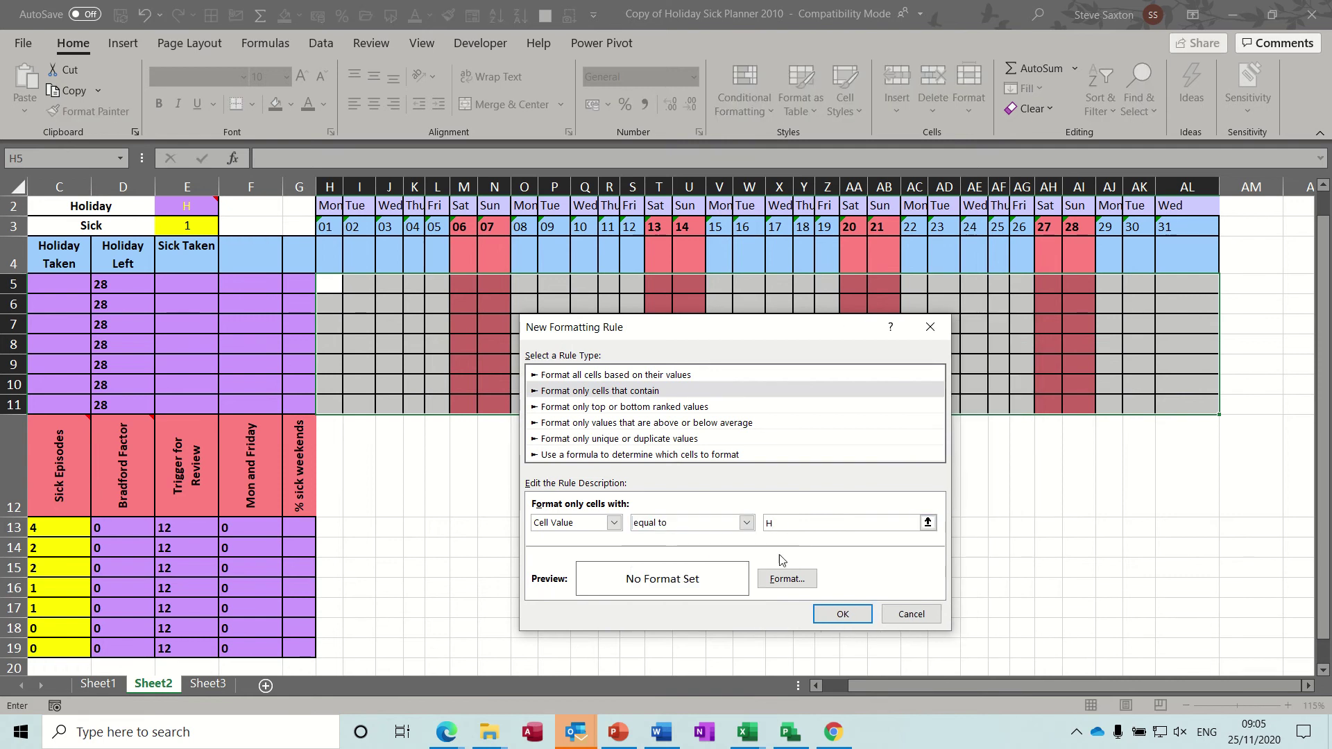
# Give the rule for H a dusty pink fill, add it, and apply both rules to the calendar
pyautogui.click(784, 579)
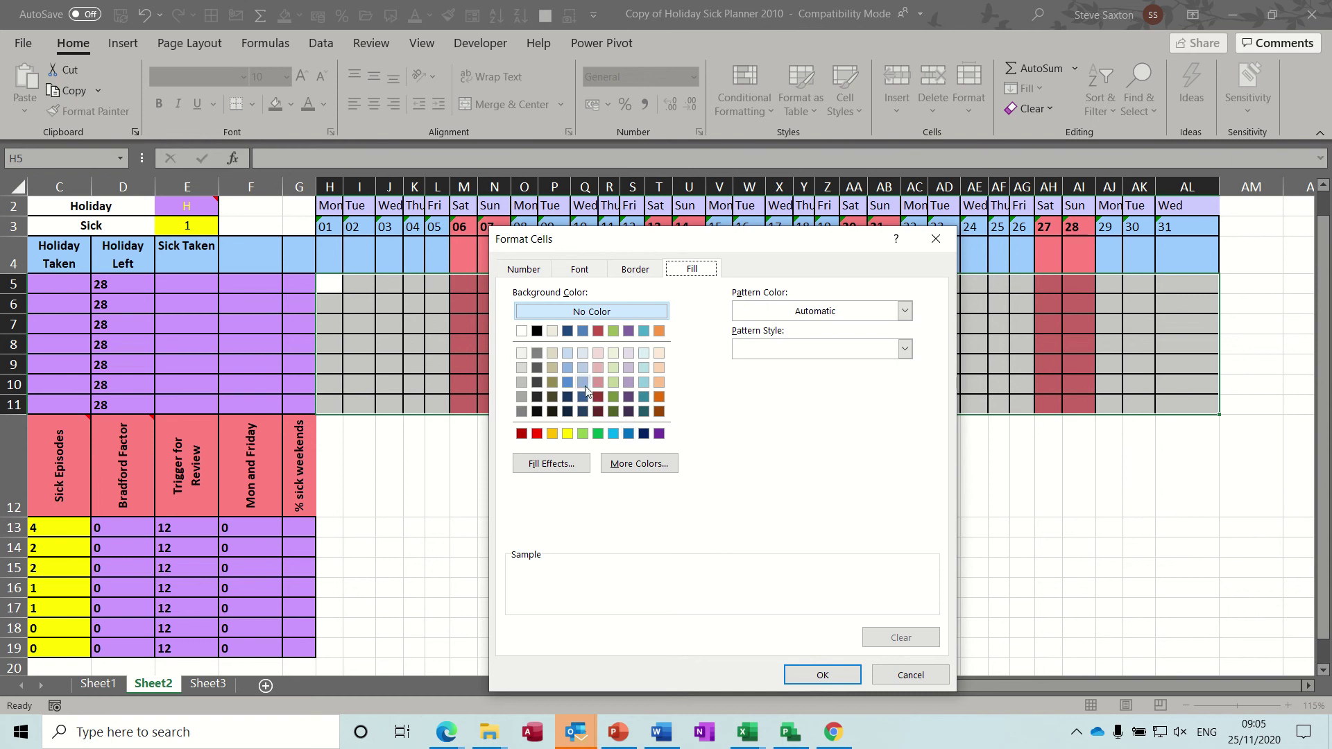
pyautogui.click(614, 331)
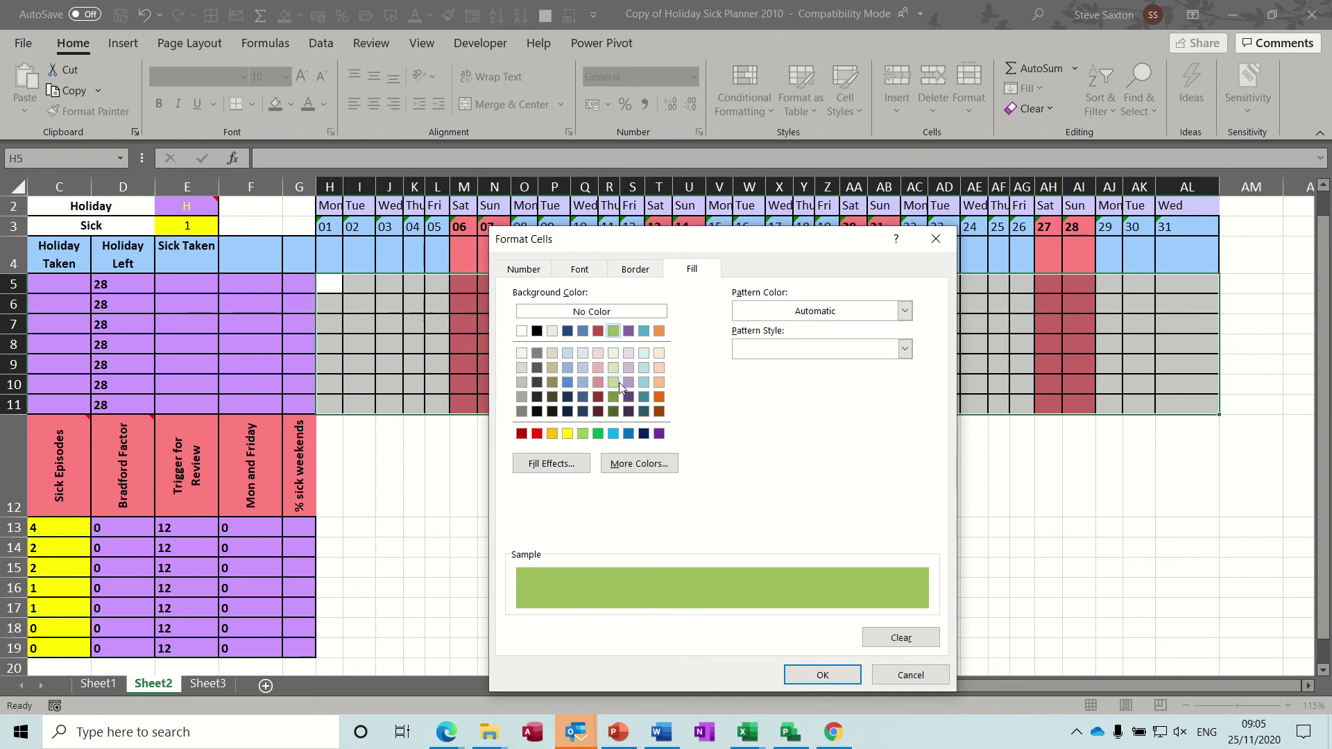
pyautogui.click(597, 381)
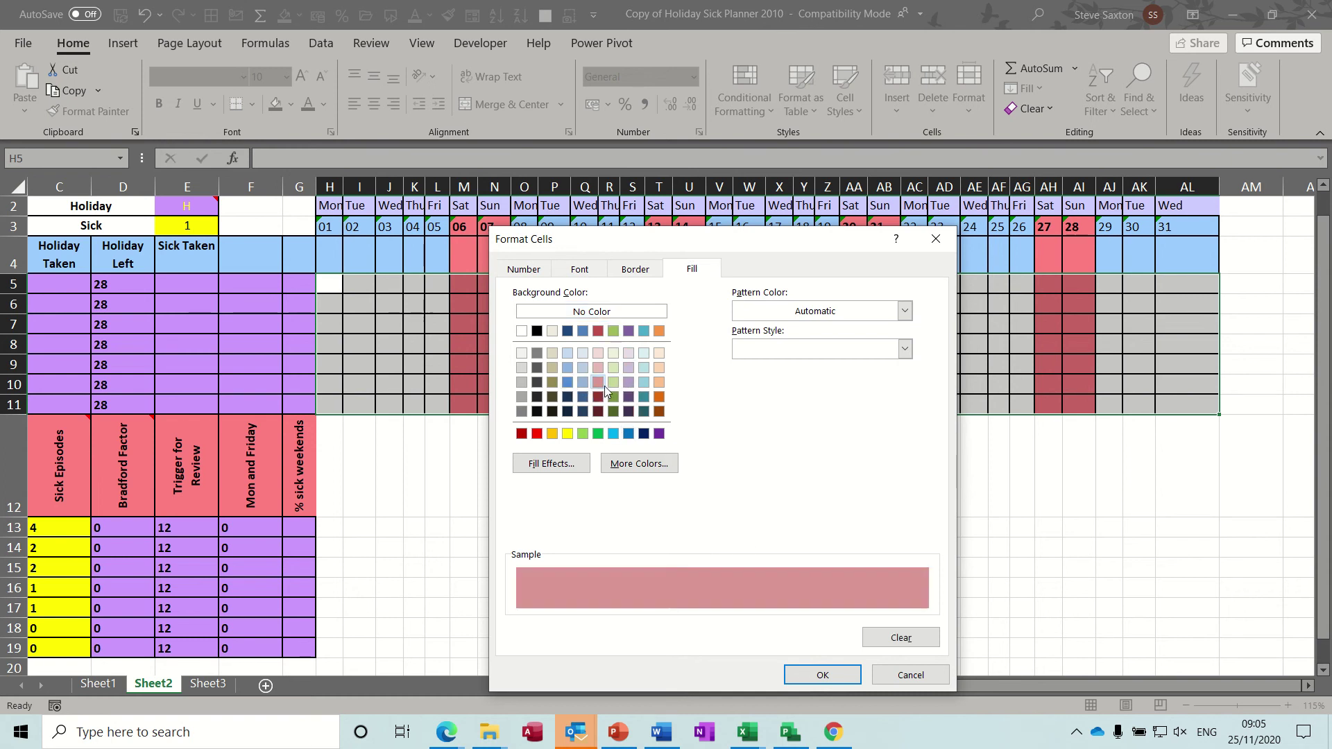
pyautogui.click(819, 677)
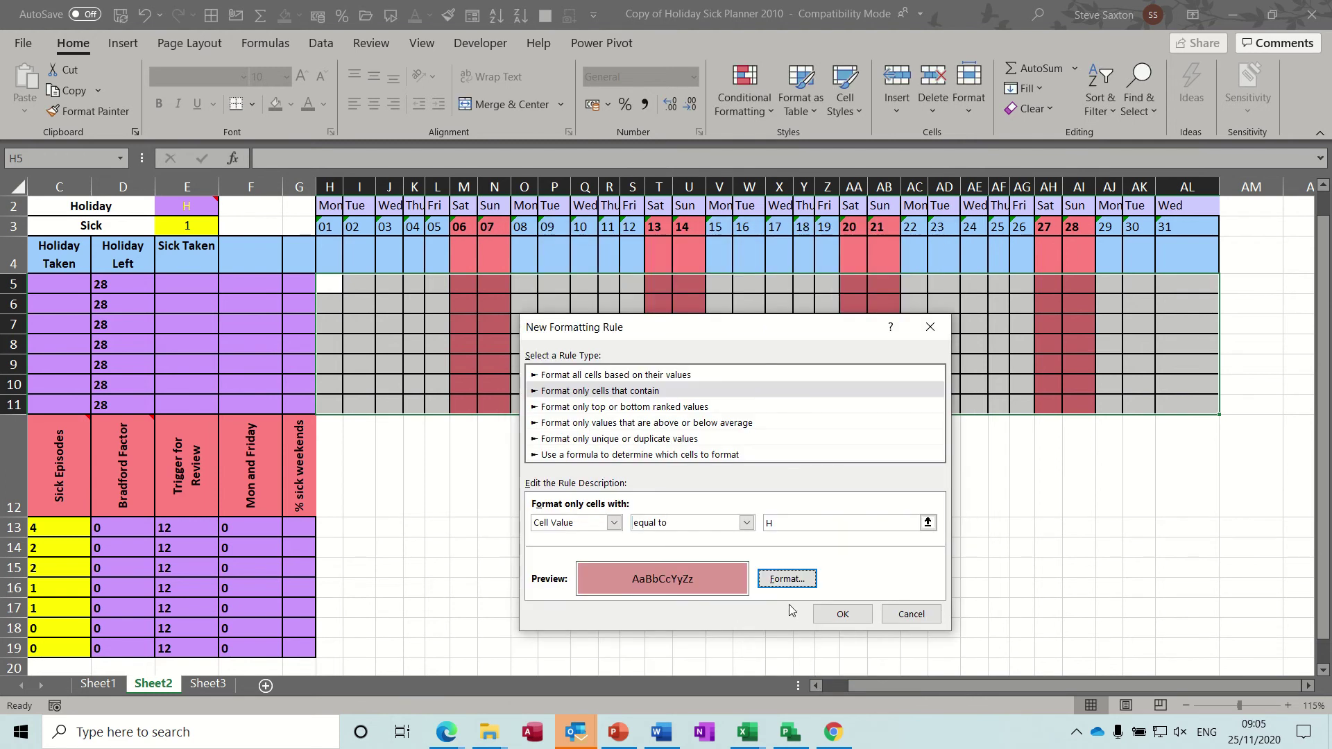
pyautogui.click(835, 615)
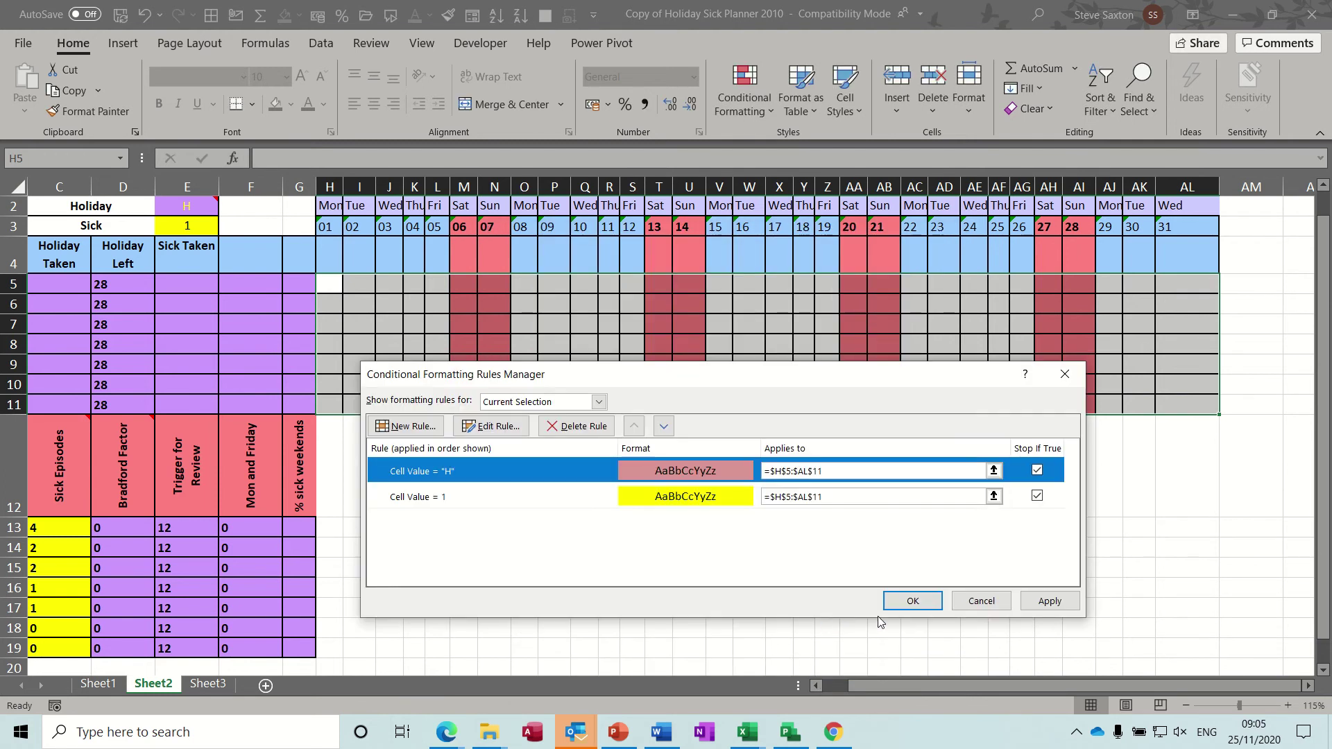
pyautogui.click(912, 605)
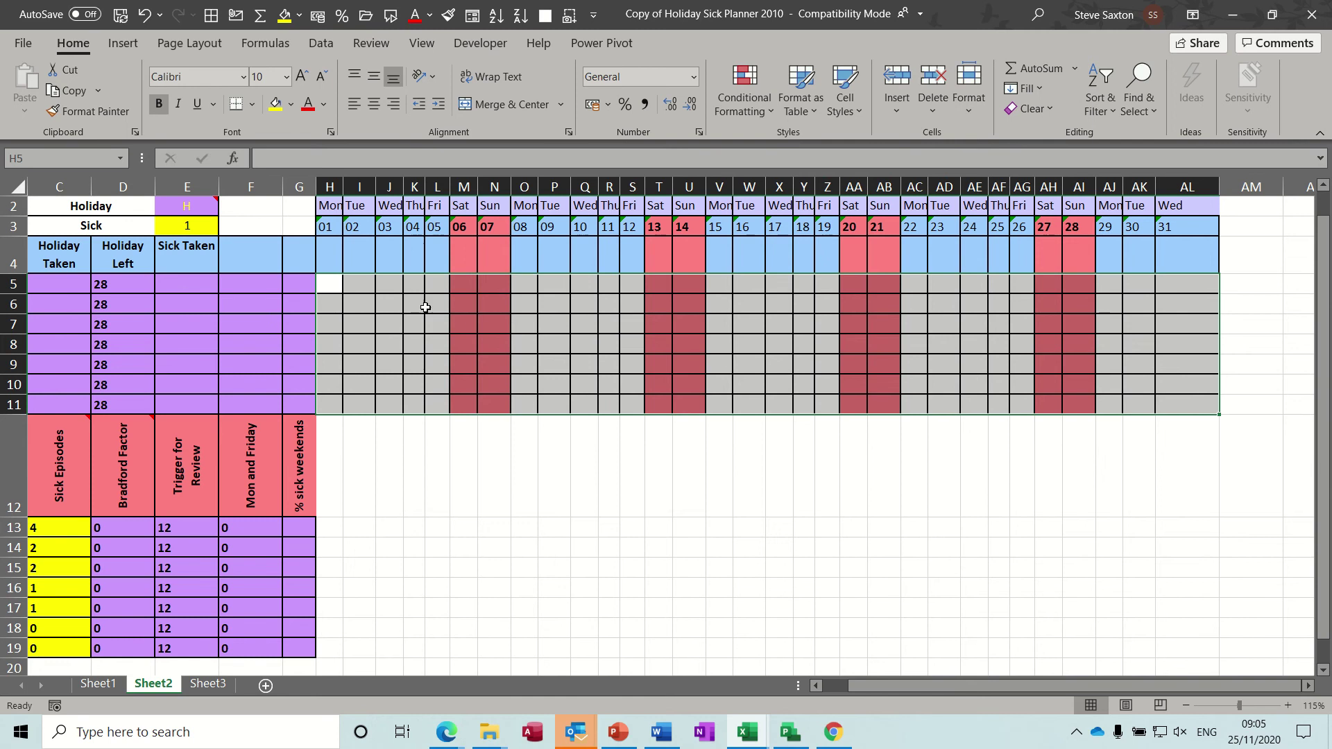
# Test the rules by entering the sick code 1 in H5 and the holiday code h in H6
pyautogui.click(332, 285)
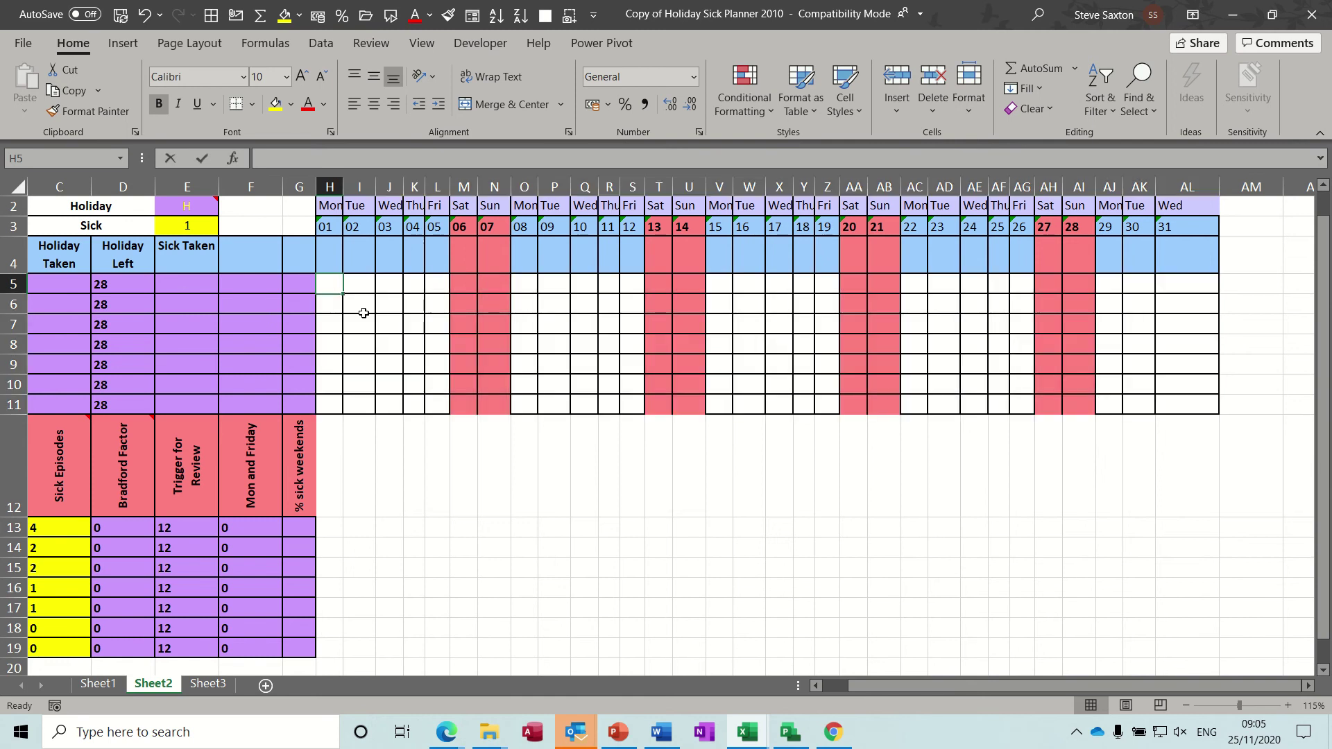
pyautogui.write('1')
pyautogui.press('Return')
pyautogui.write('h')
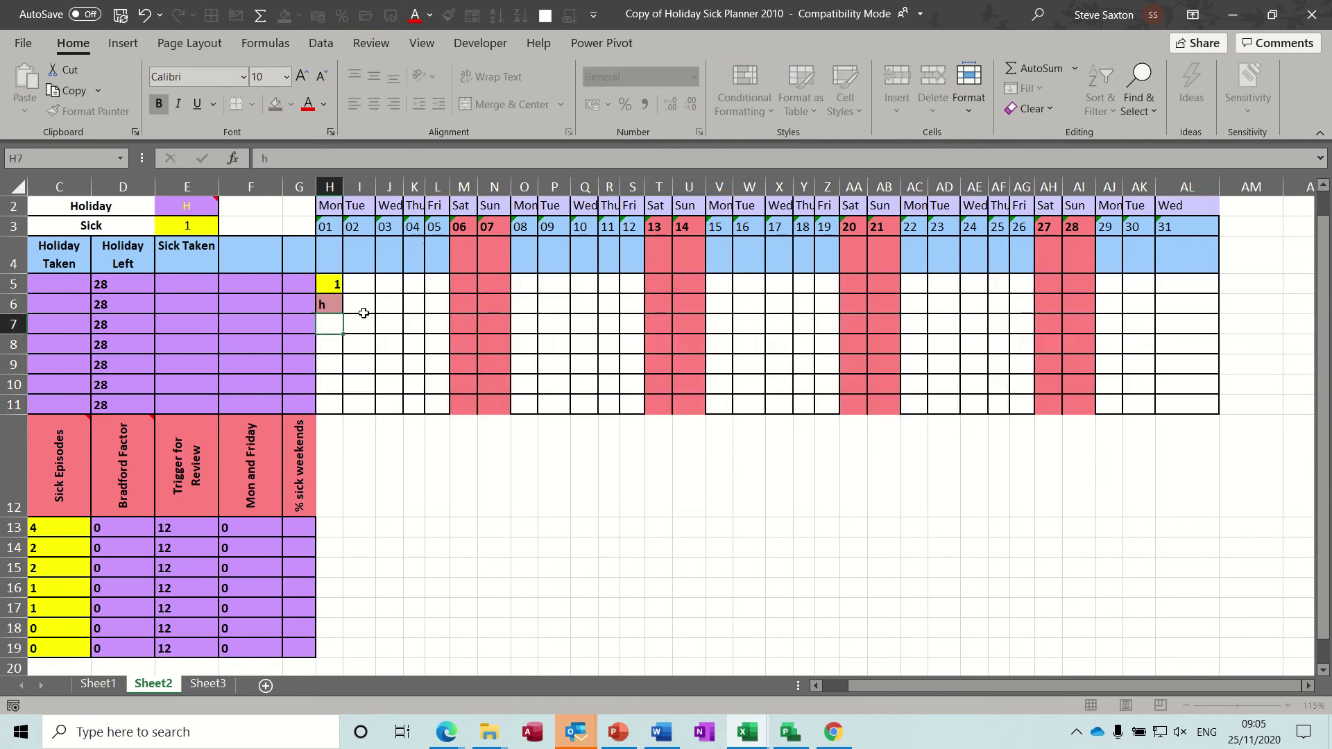
pyautogui.press('Return')
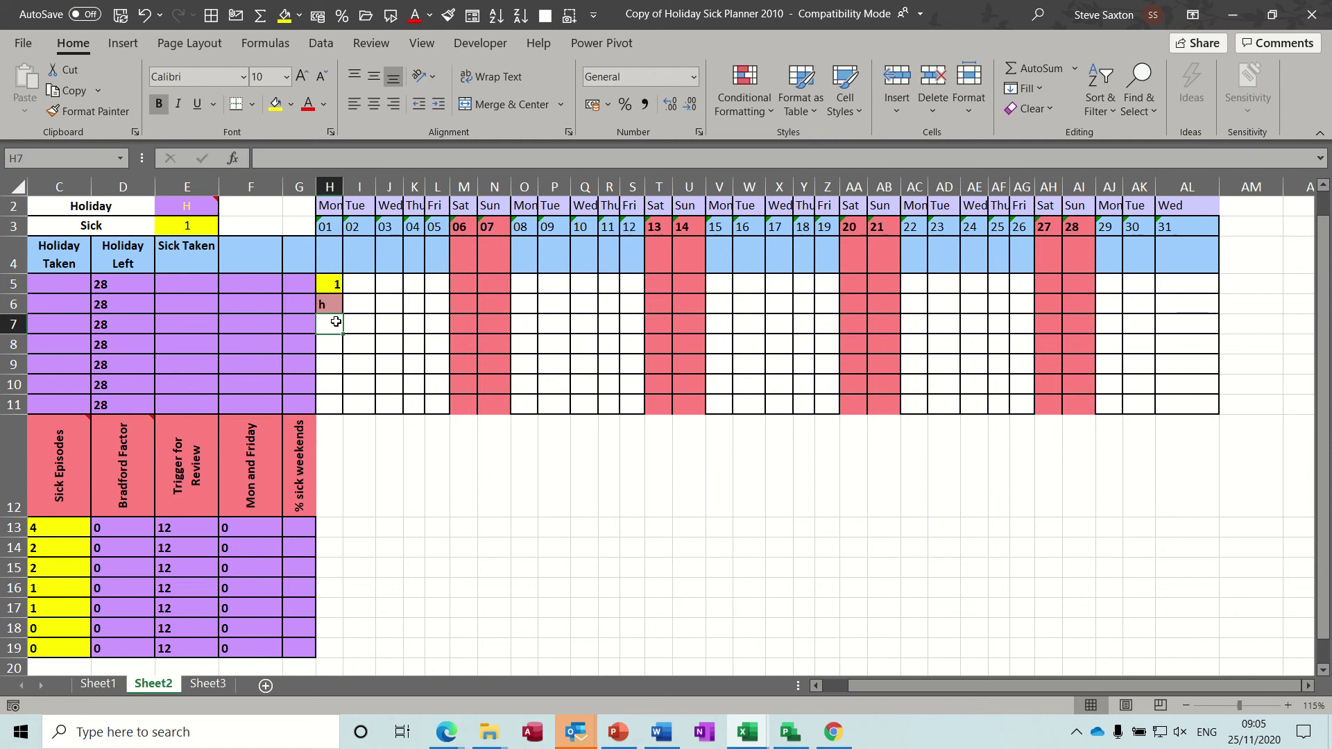
pyautogui.click(370, 306)
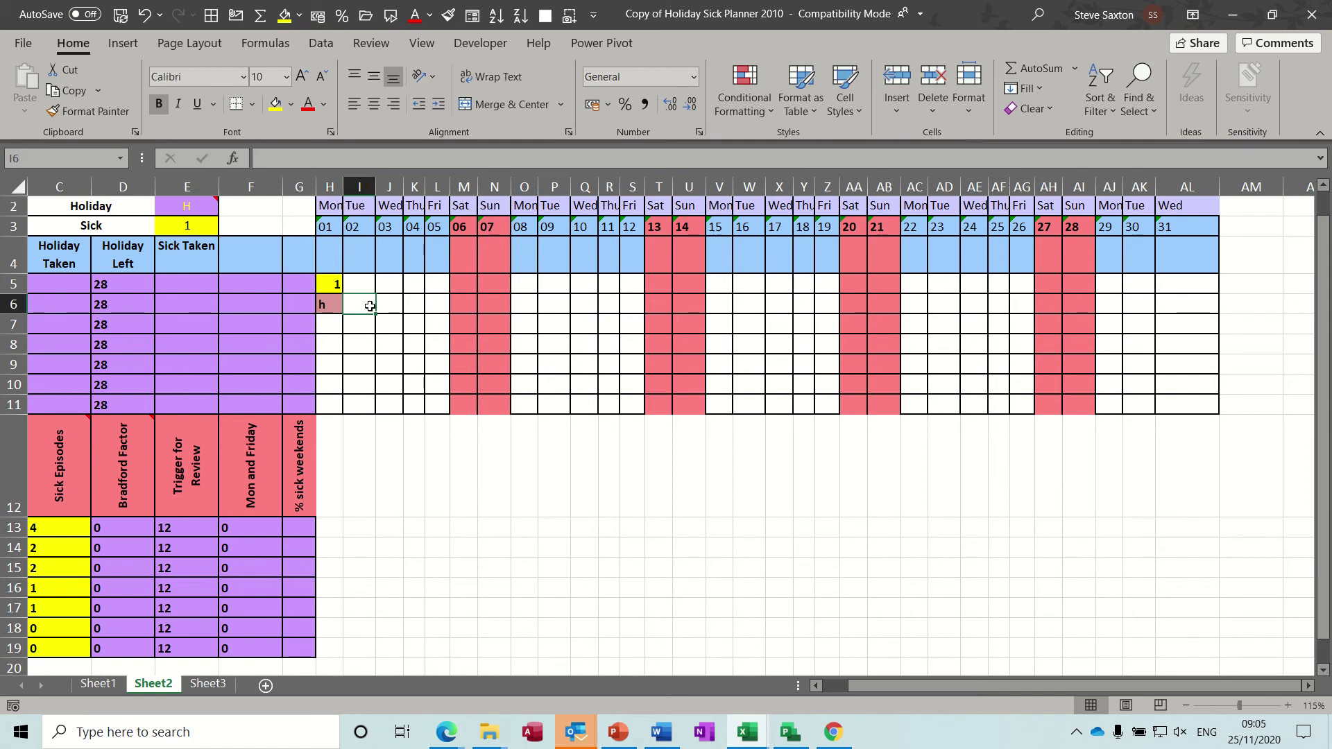
# Enter =SUM(H5:AL5) as the Sick Taken formula in E5 and fill it down to E11
pyautogui.click(184, 286)
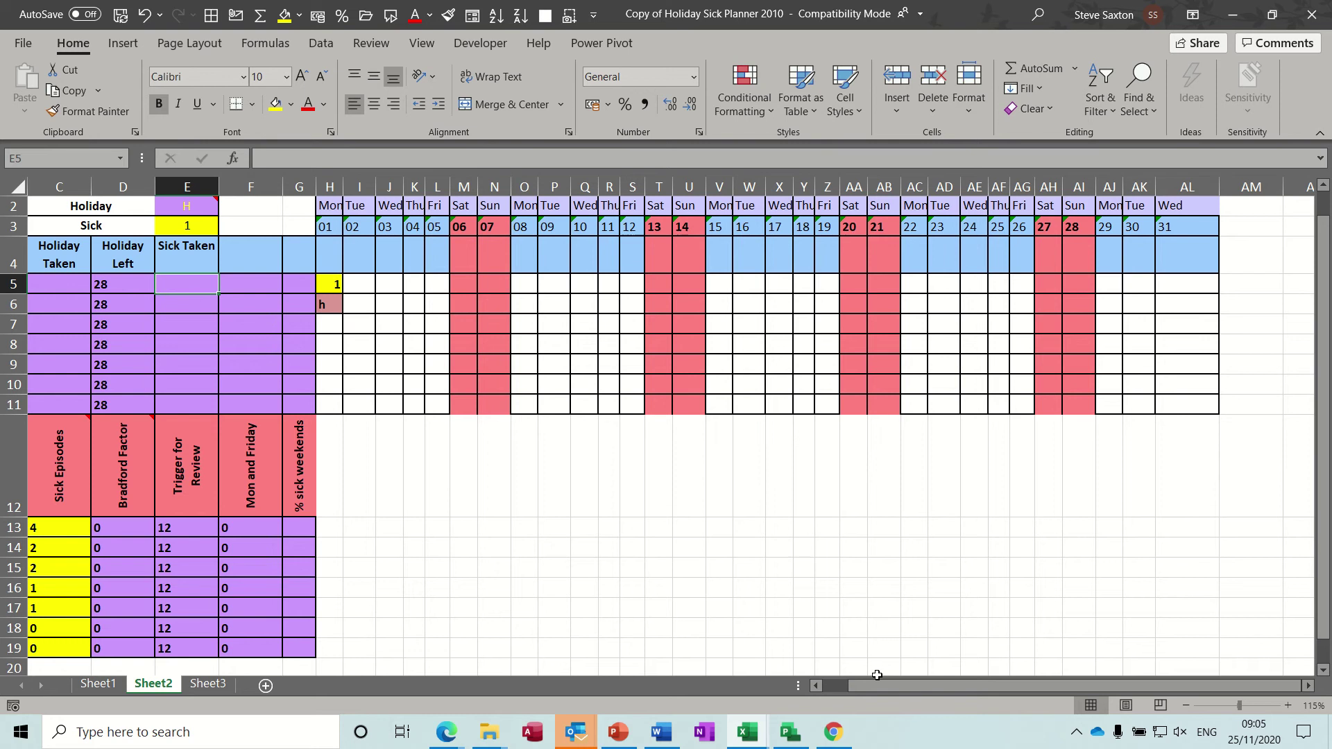
pyautogui.moveTo(877, 684); pyautogui.dragTo(843, 687)
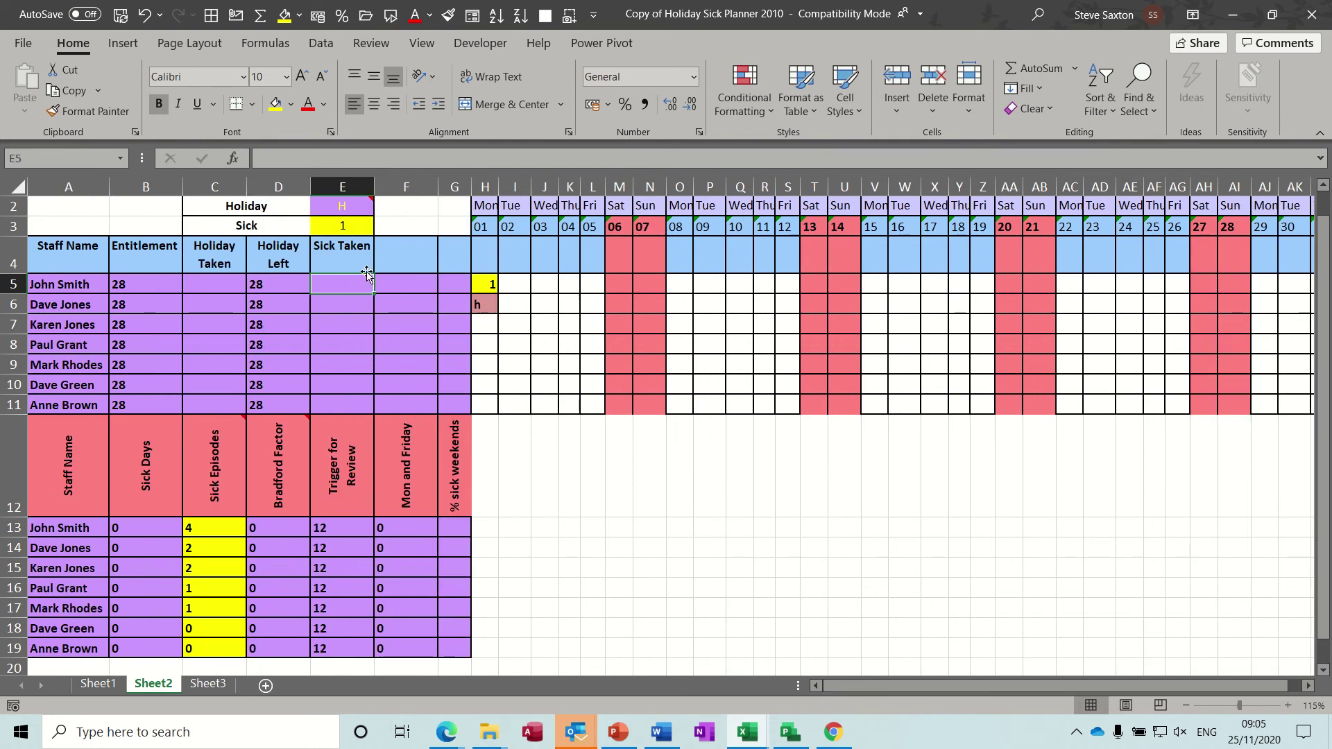
pyautogui.write('=sum(')
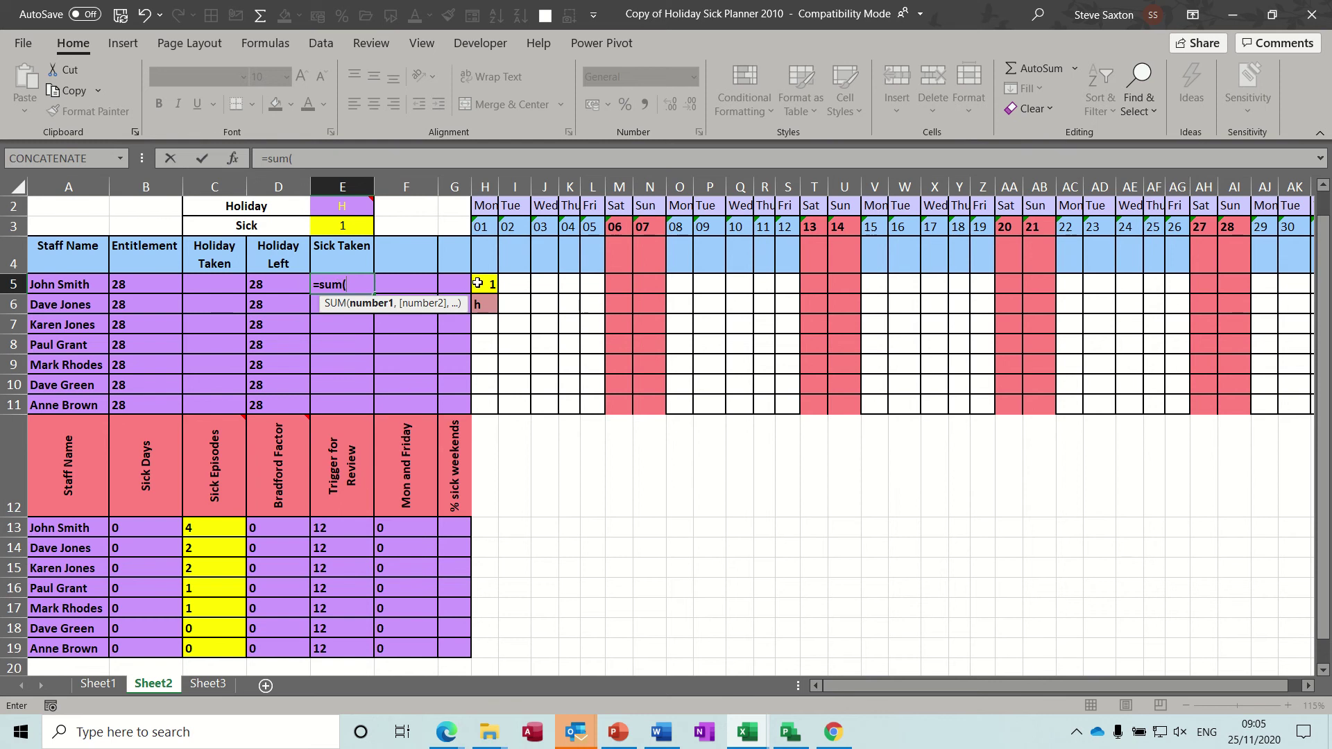
pyautogui.moveTo(485, 285); pyautogui.dragTo(1164, 289)
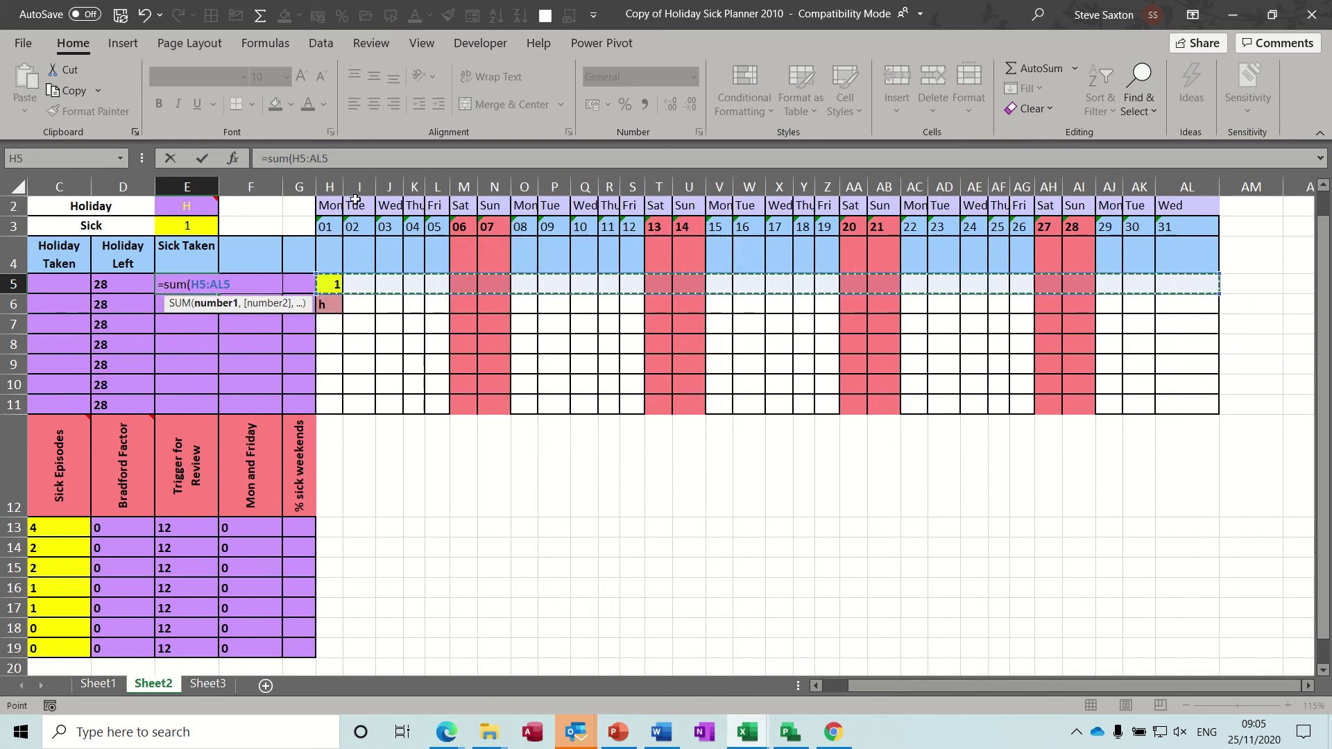
pyautogui.click(203, 158)
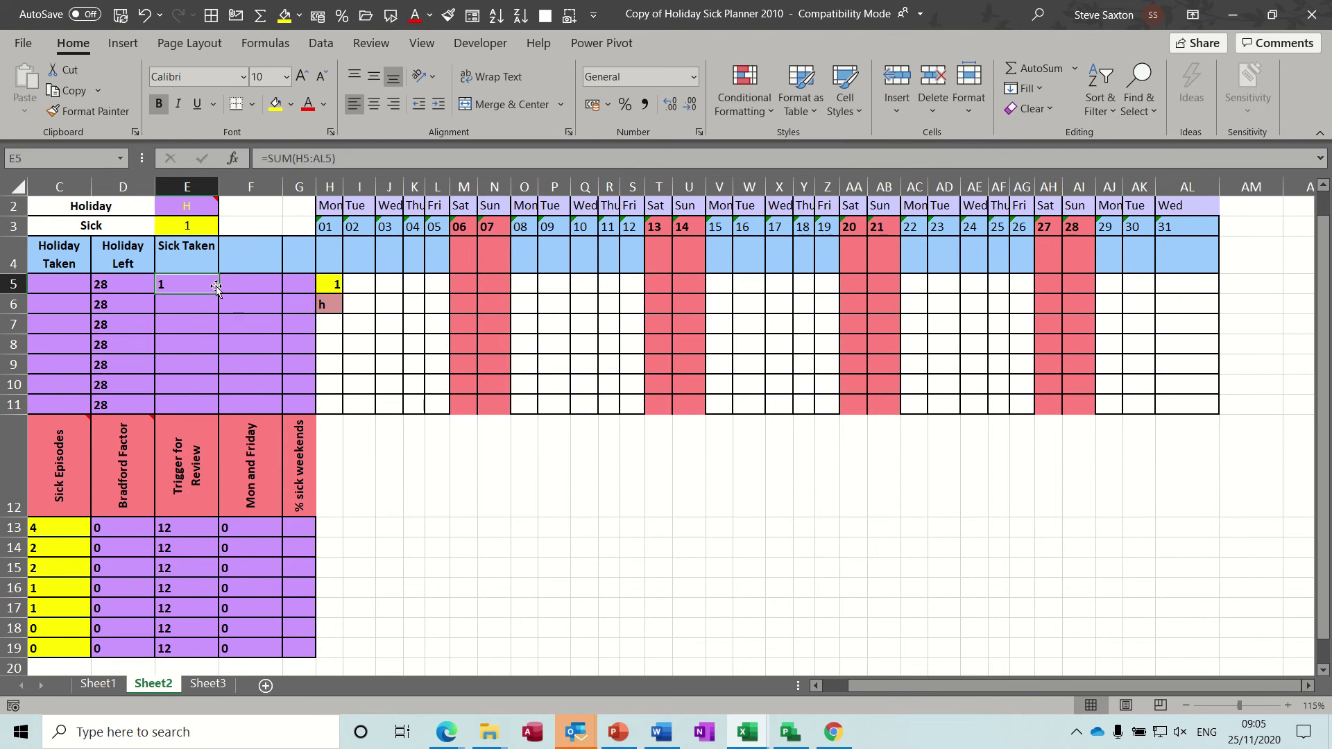
pyautogui.moveTo(217, 333); pyautogui.dragTo(215, 410)
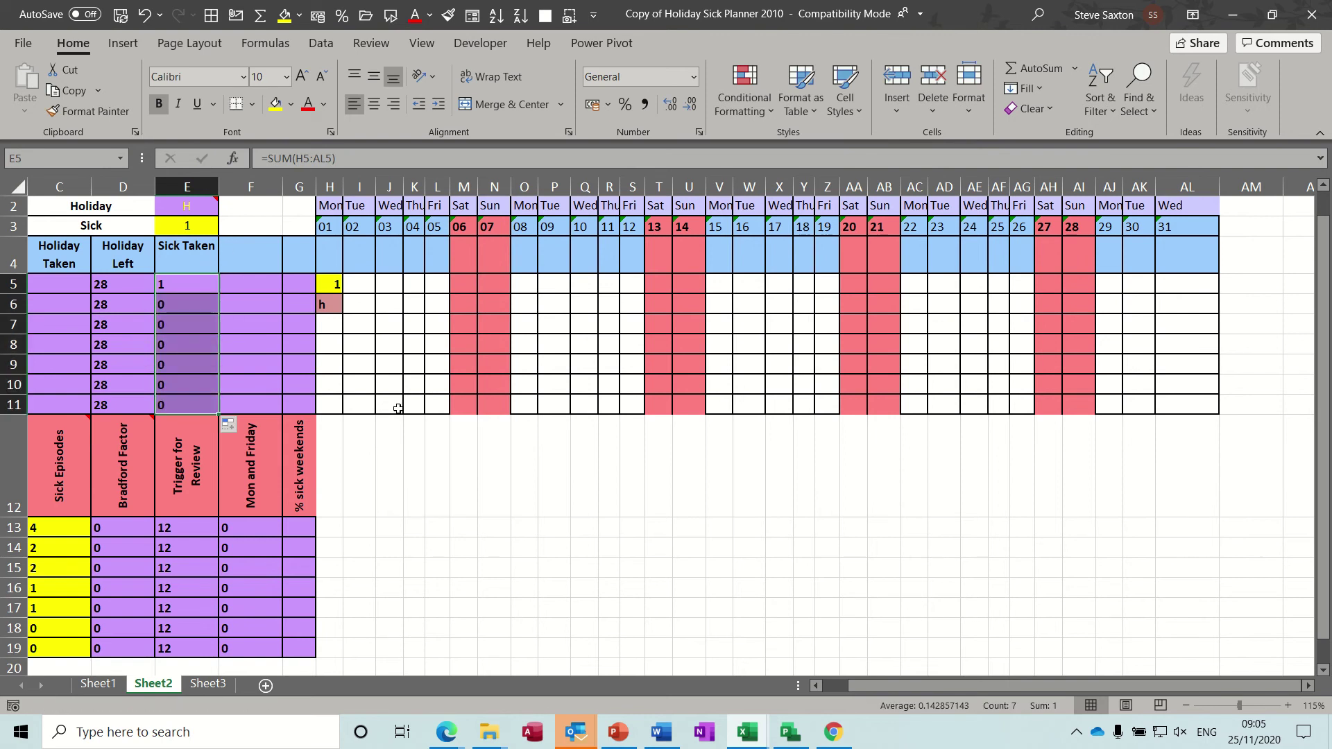
# Enter the sick code 1 in calendar cell J9 to test the Sick Taken total
pyautogui.click(393, 363)
pyautogui.write('1')
pyautogui.press('Return')
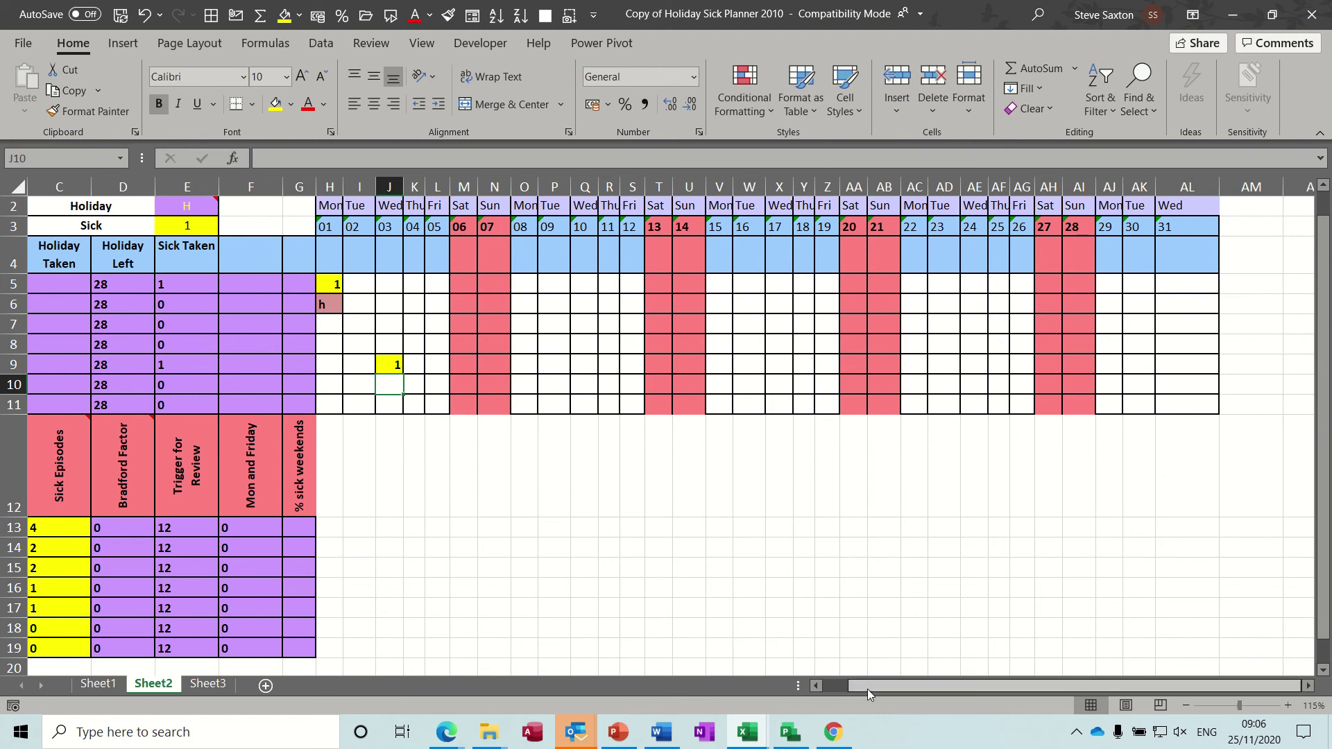
# Enter =COUNTIF(H5:AL5,"H") as the Holiday Taken formula in C5 and fill it down to C11
pyautogui.moveTo(867, 689); pyautogui.dragTo(835, 688)
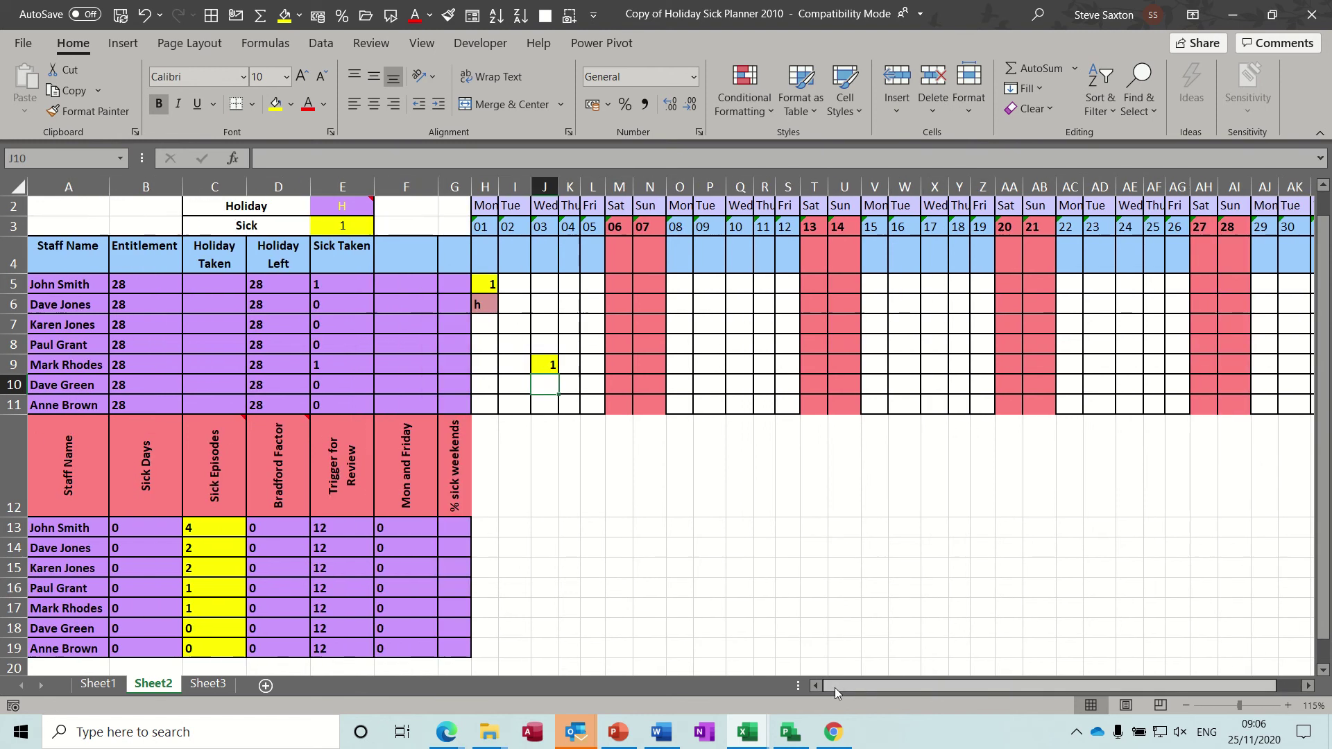
pyautogui.click(210, 284)
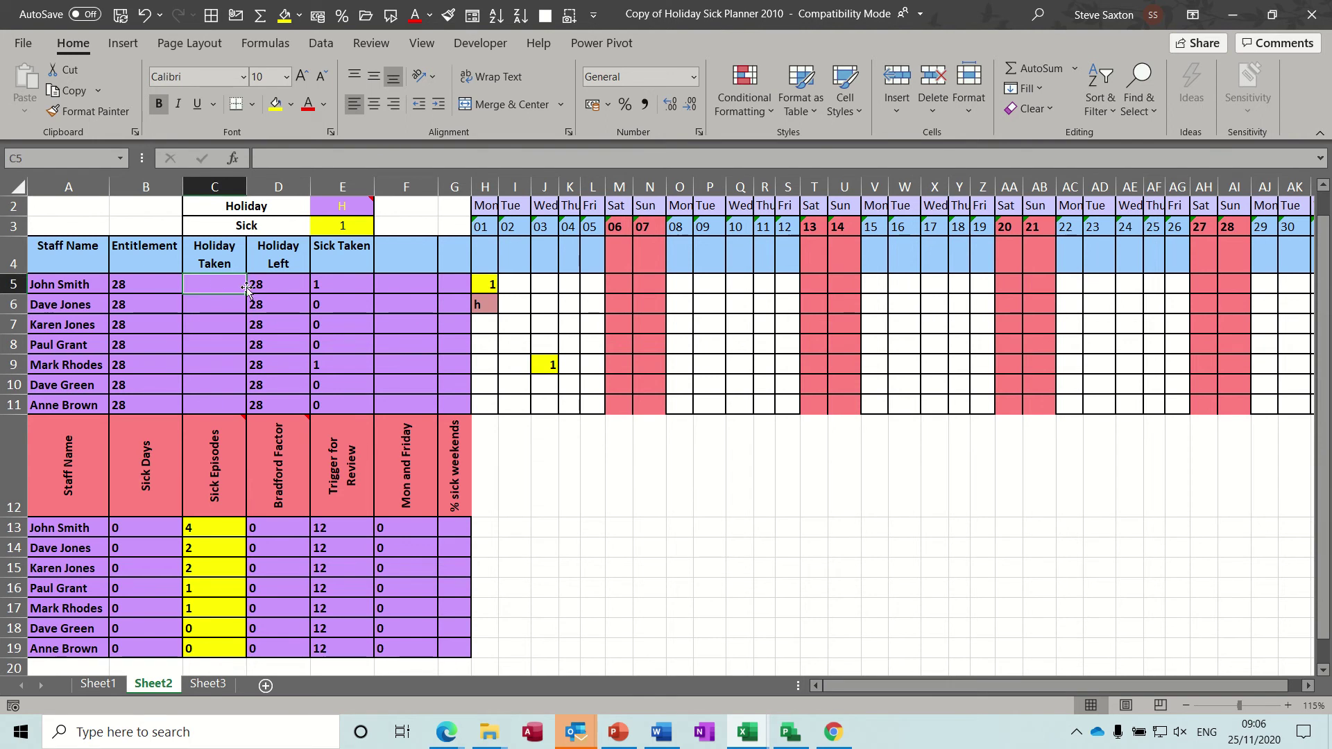
pyautogui.write('=c')
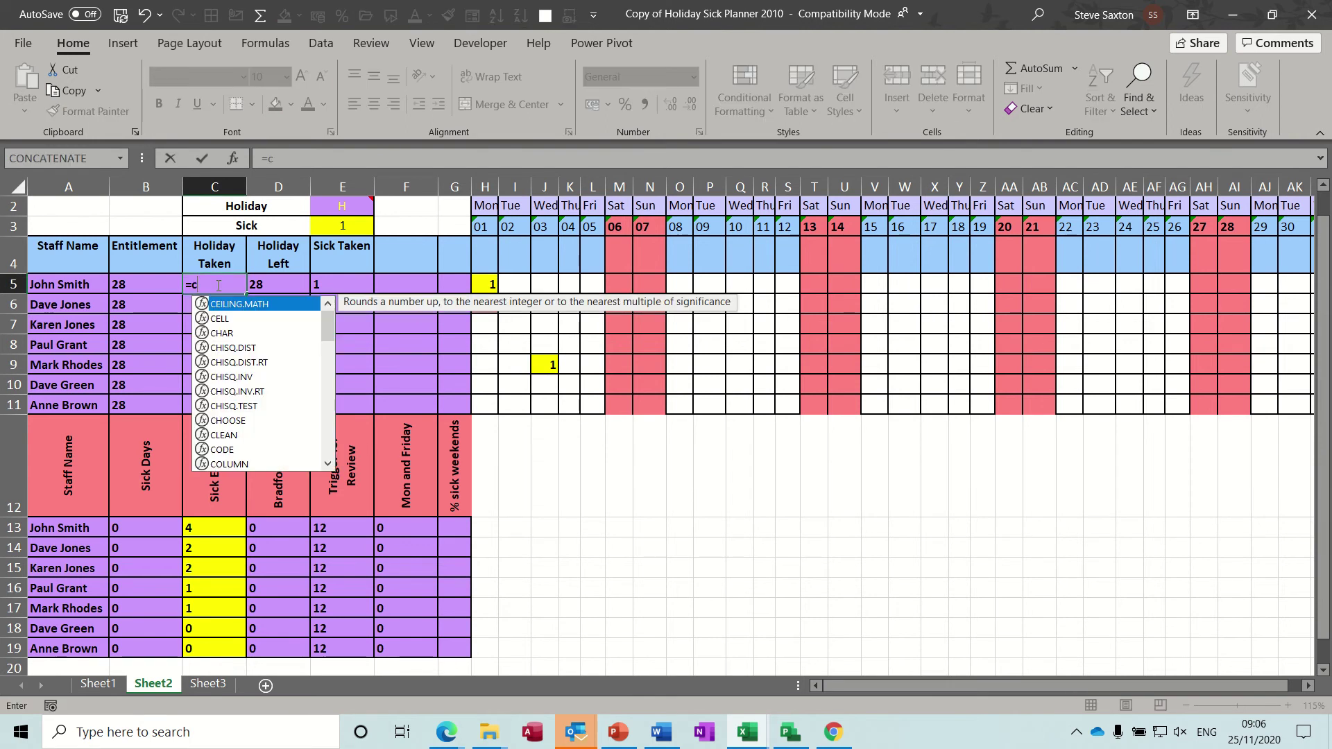
pyautogui.write('ountif(')
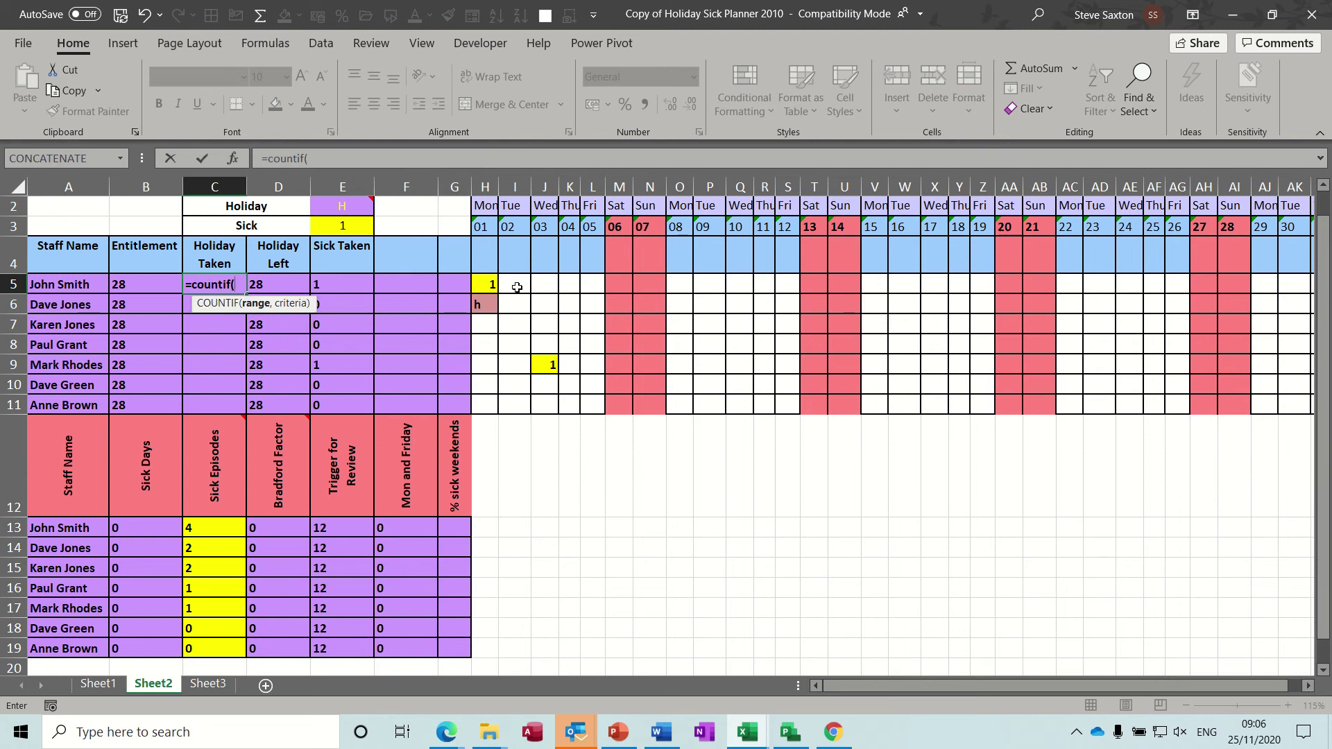
pyautogui.moveTo(490, 285); pyautogui.dragTo(1177, 290)
pyautogui.write(',"H')
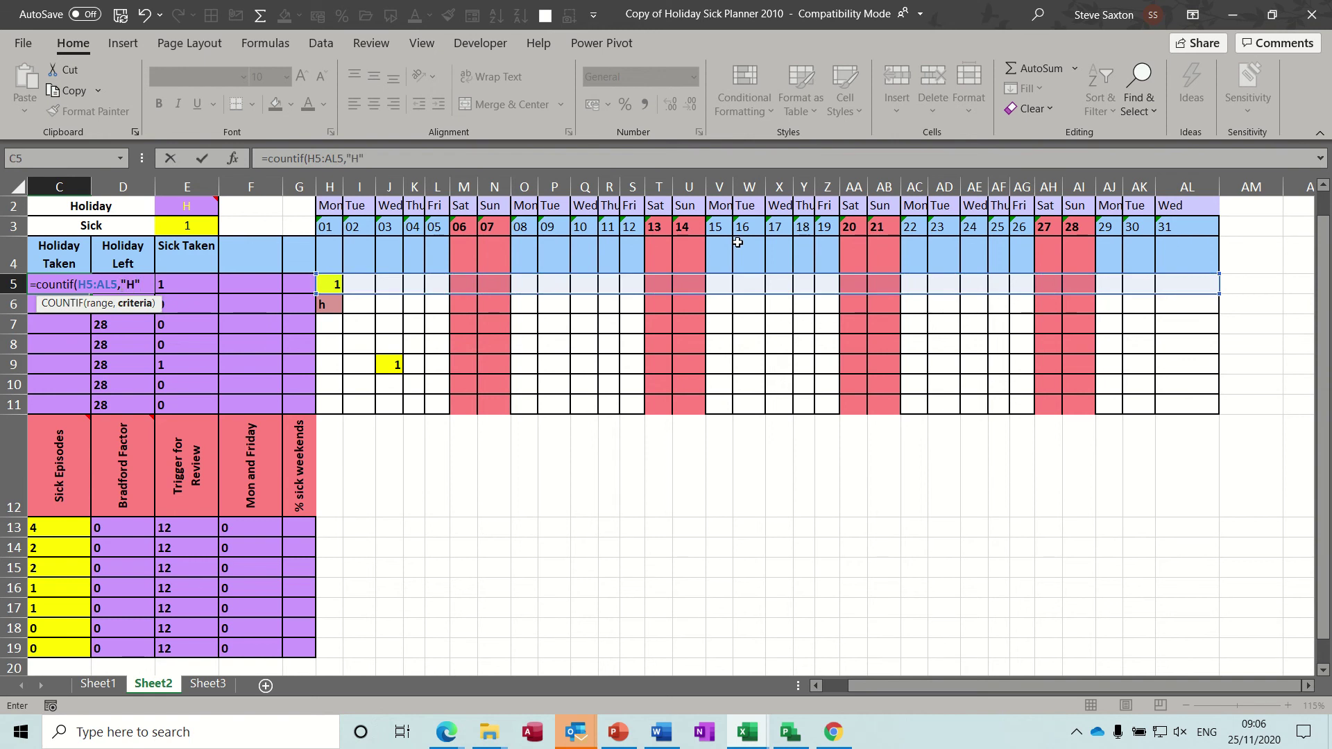
pyautogui.write('")')
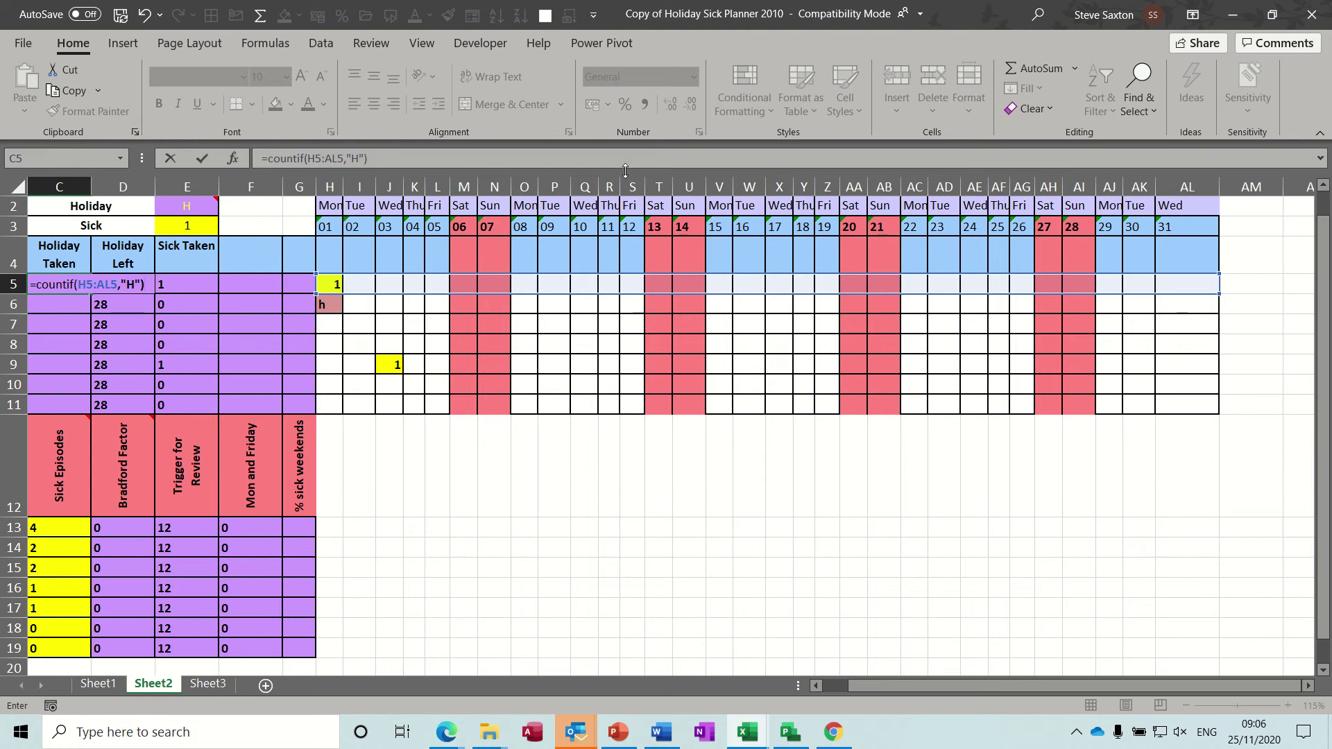
pyautogui.click(202, 158)
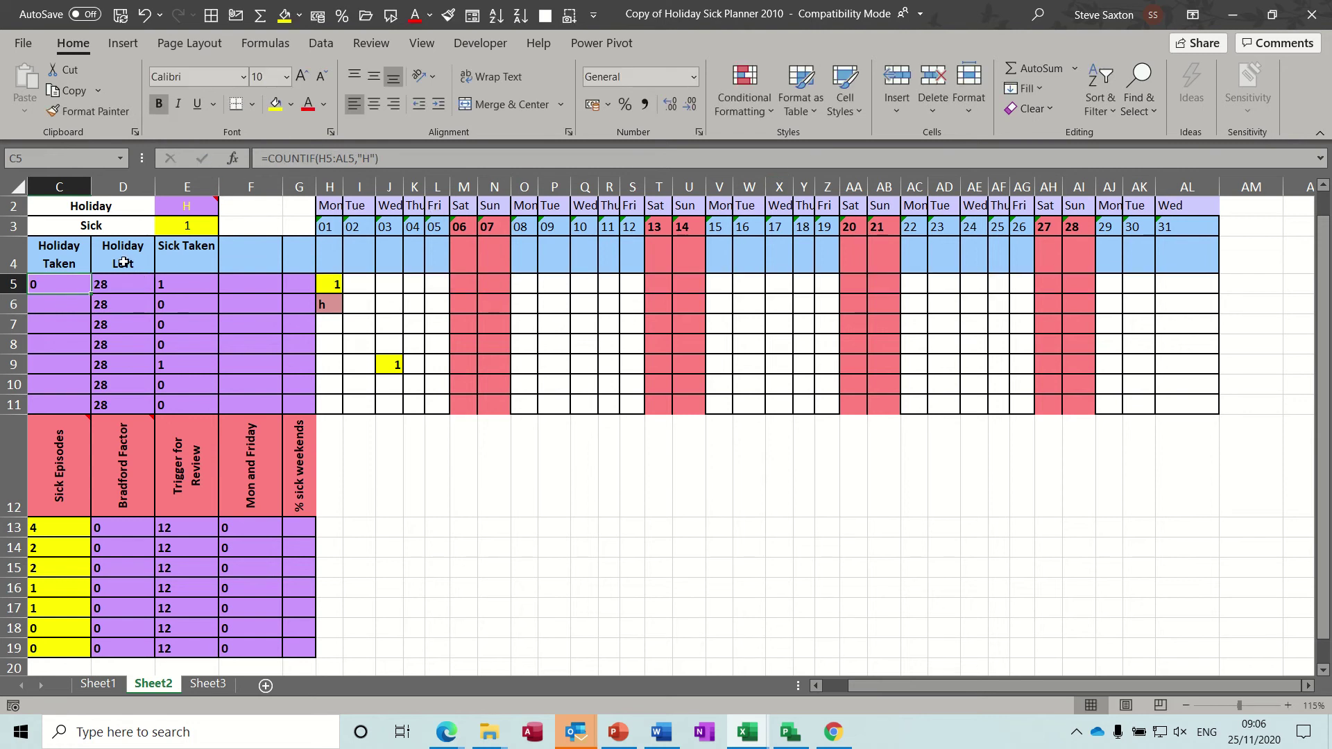
pyautogui.moveTo(90, 293); pyautogui.dragTo(88, 406)
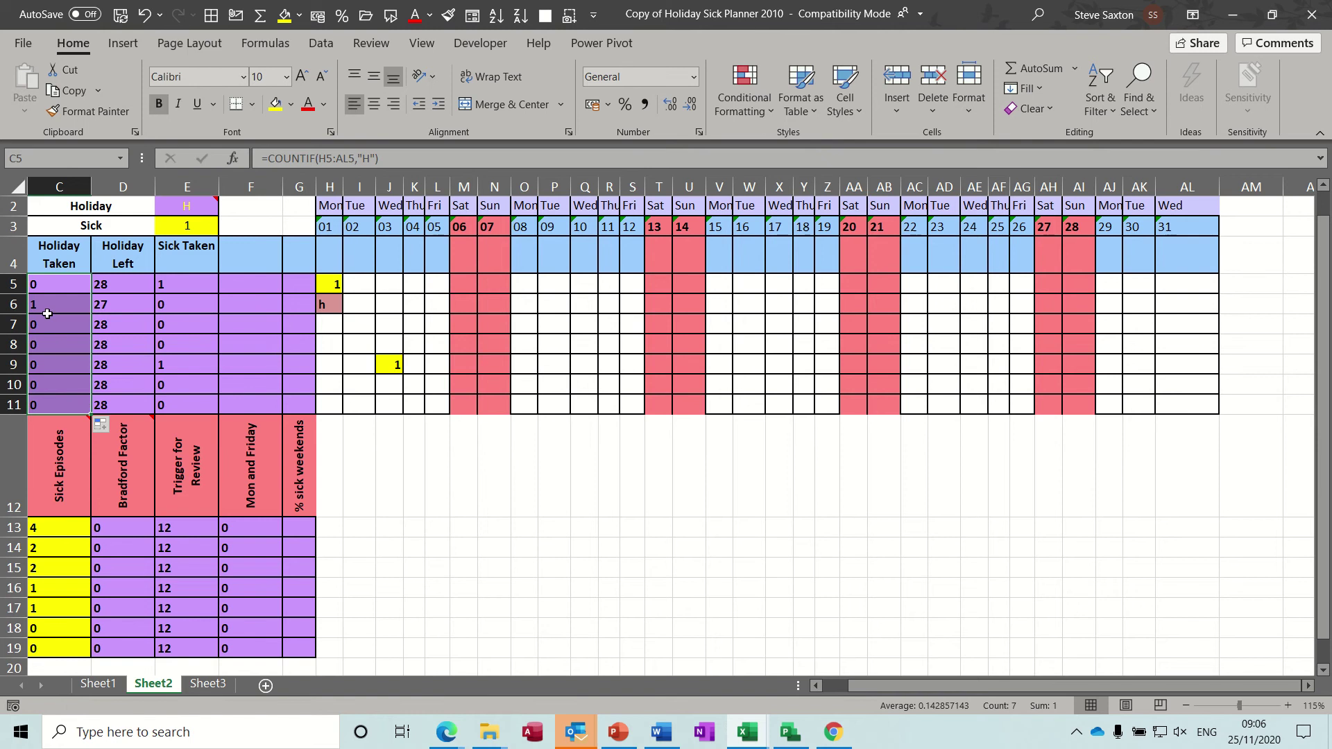
# Enter the holiday code H in K5 and check the Holiday Left and Sick Taken formulas in row 5
pyautogui.click(414, 285)
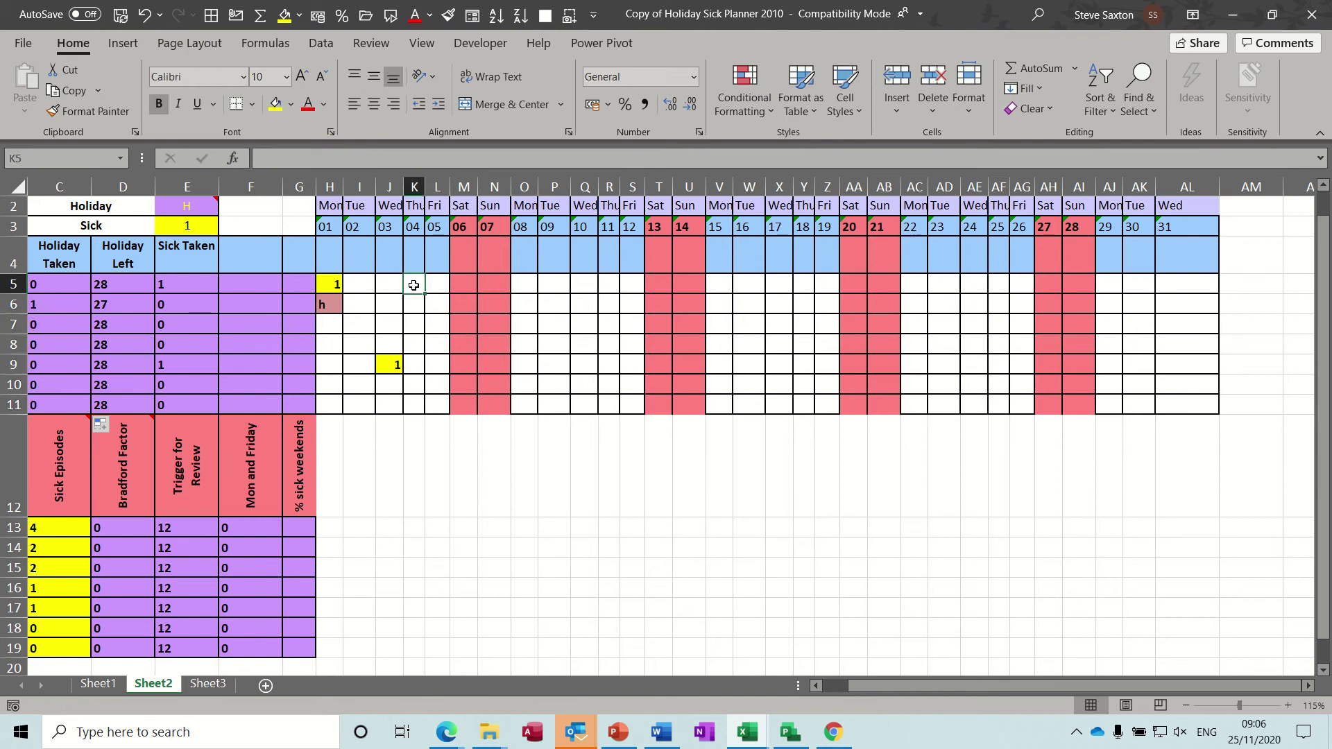
pyautogui.write('H')
pyautogui.press('Return')
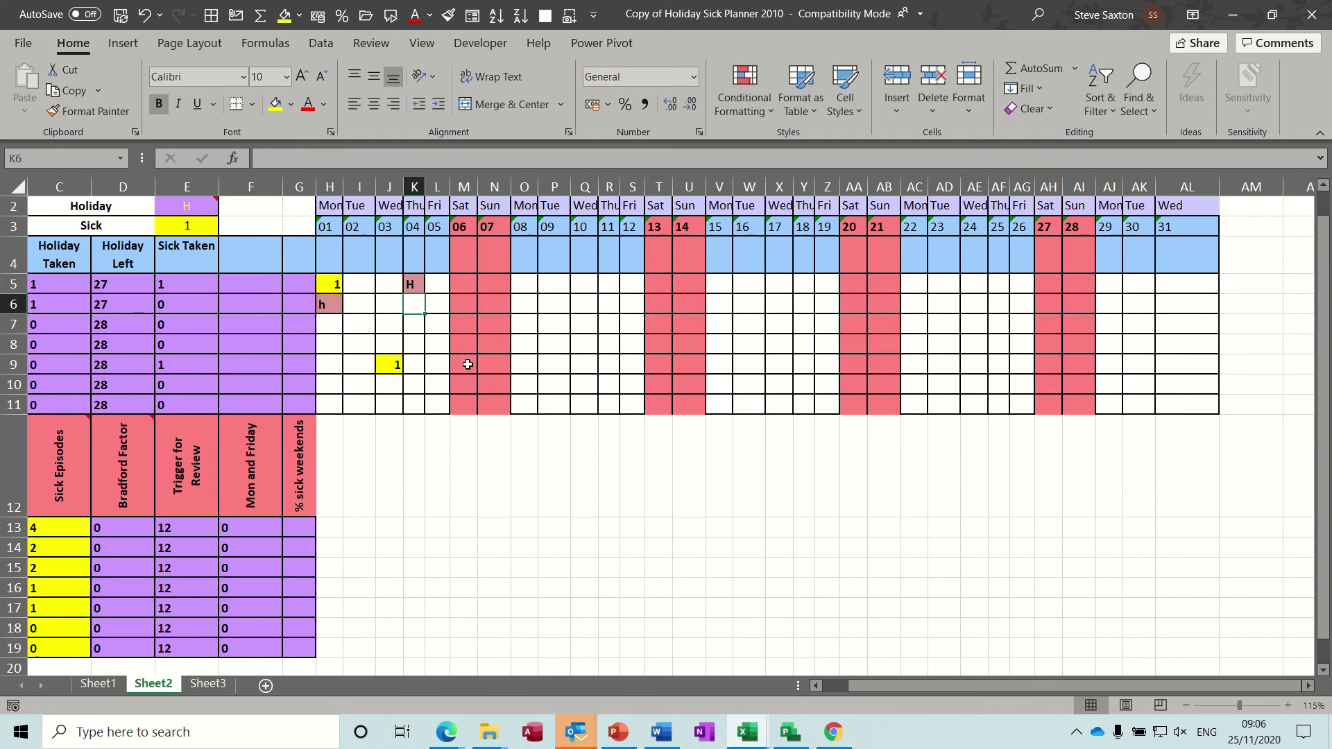
pyautogui.moveTo(877, 685); pyautogui.dragTo(835, 682)
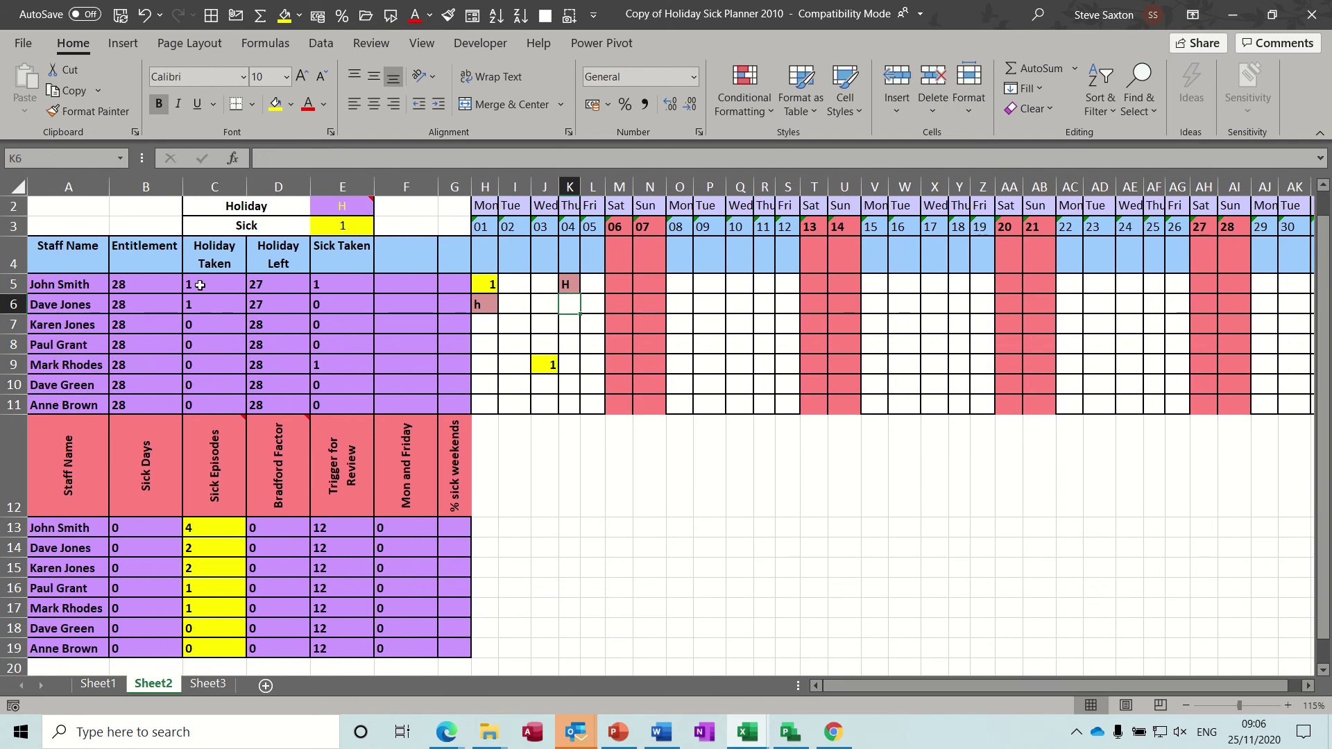
pyautogui.click(282, 289)
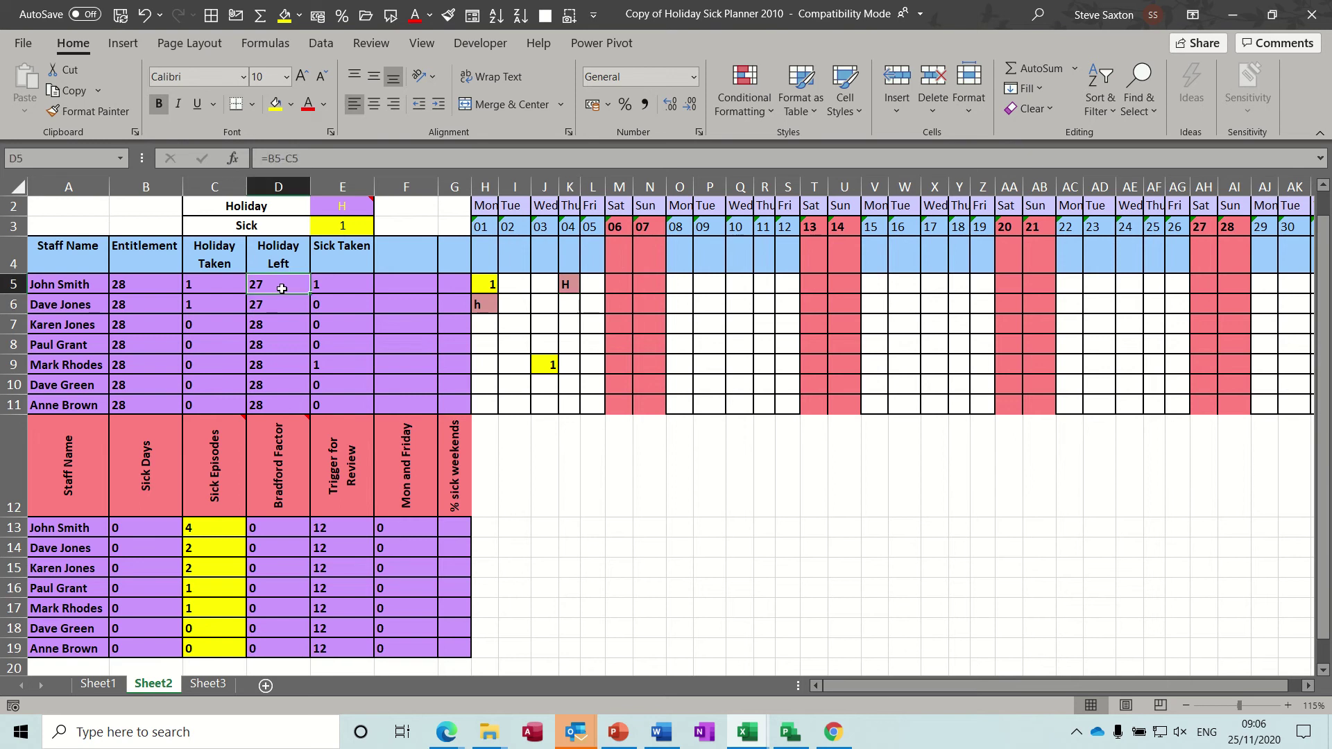
pyautogui.click(330, 286)
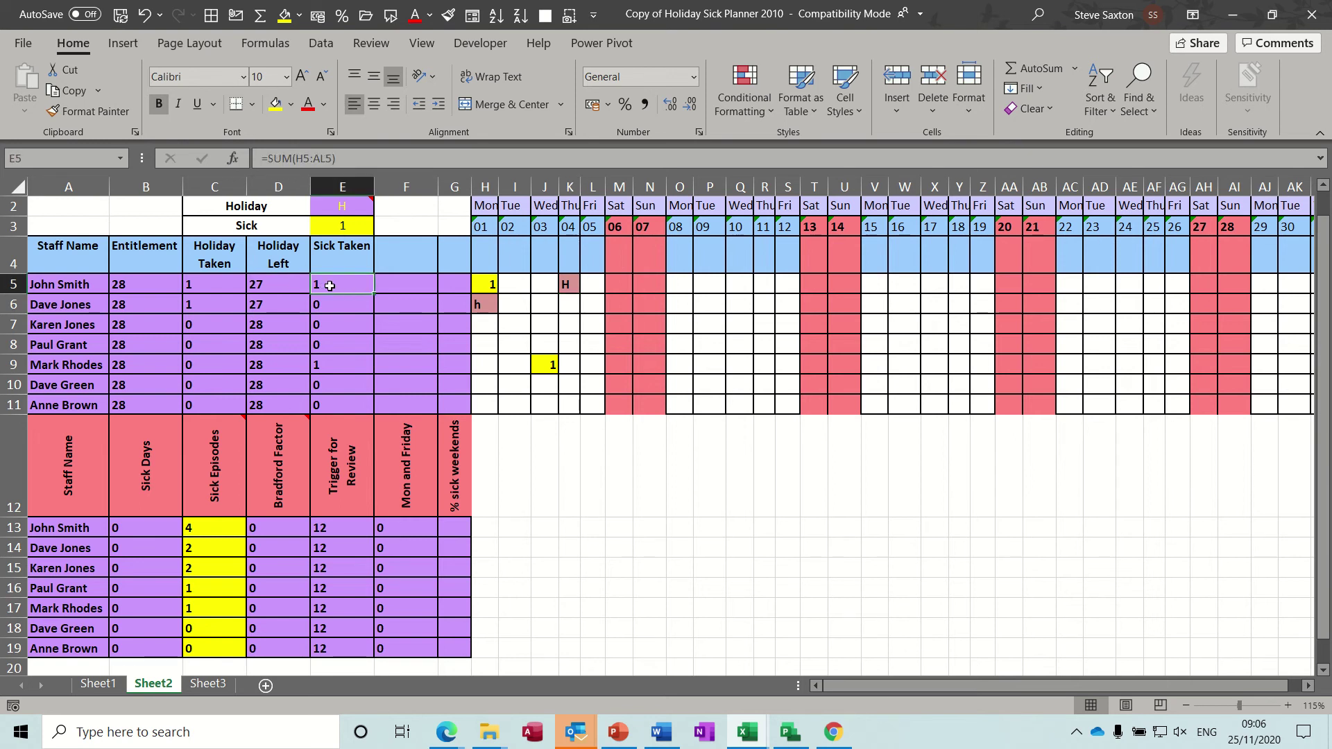
# Clear the Sick Episodes entries in C13:C19
pyautogui.click(225, 521)
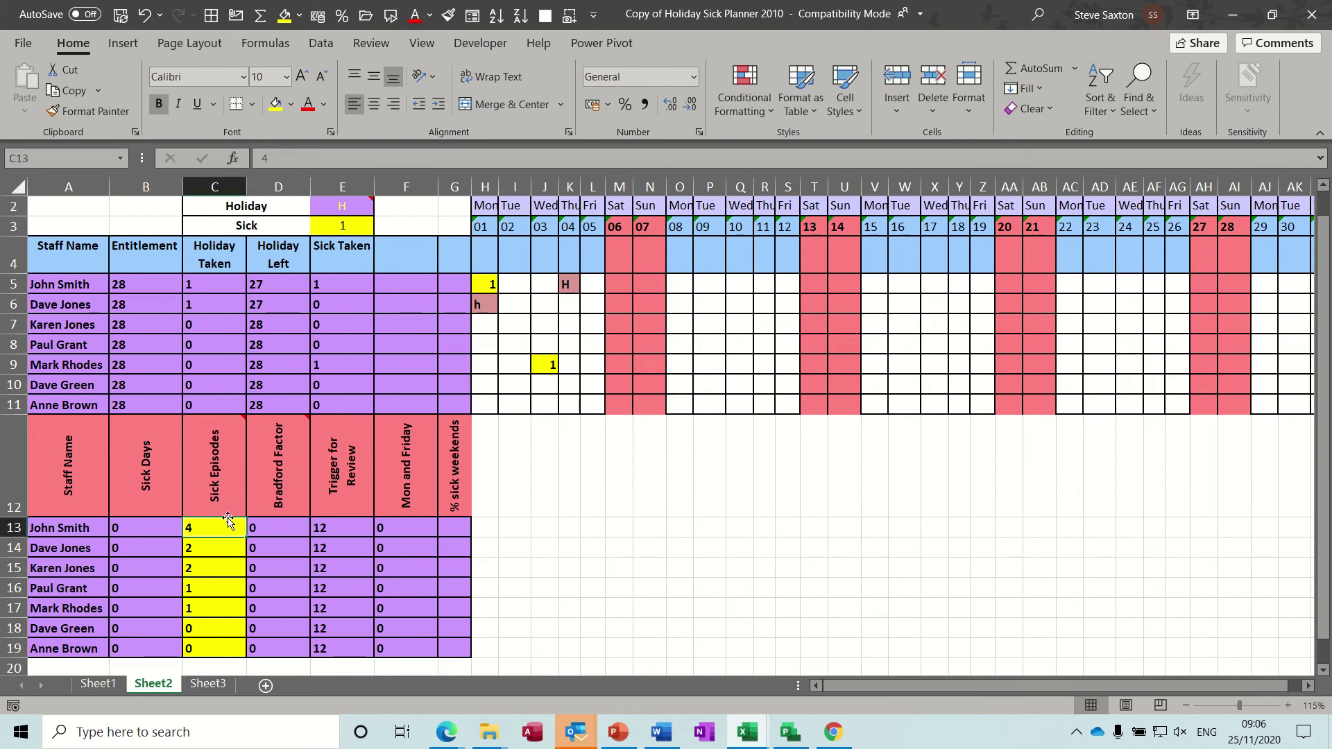
pyautogui.moveTo(208, 524); pyautogui.dragTo(202, 644)
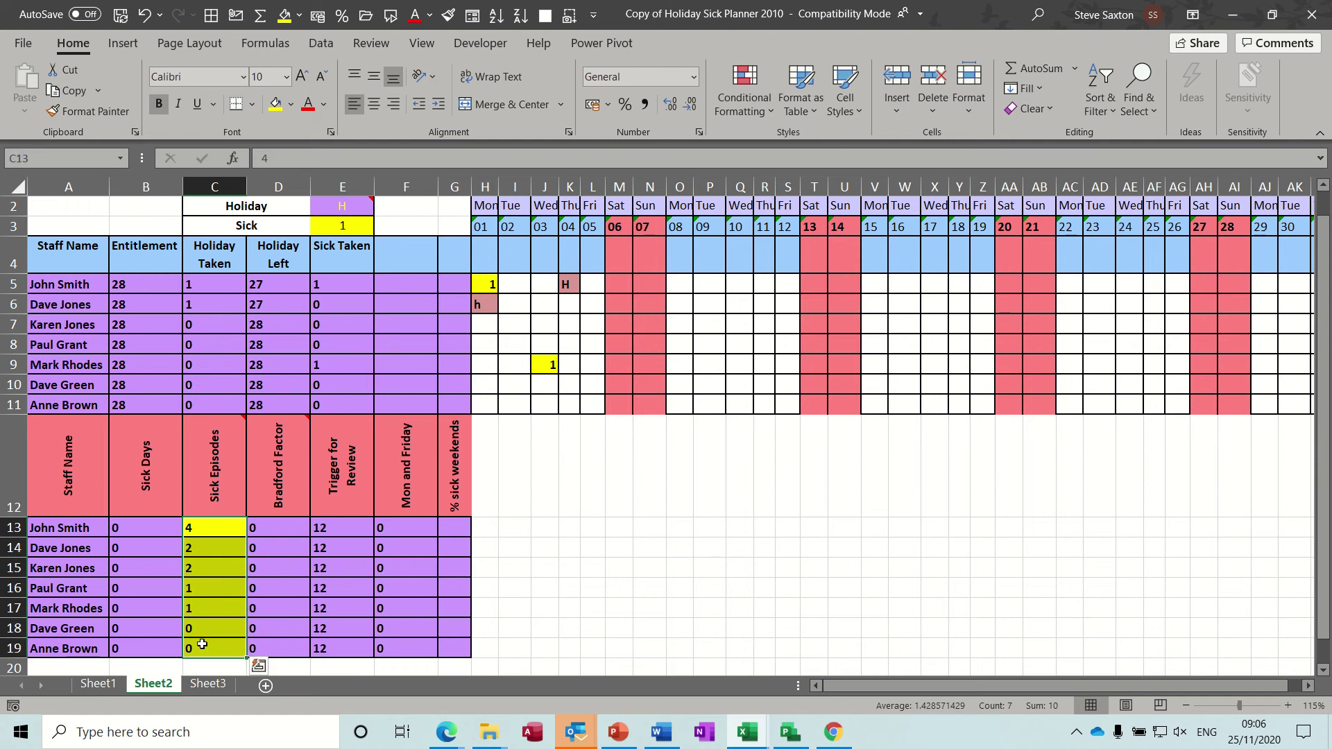
pyautogui.press('Delete')
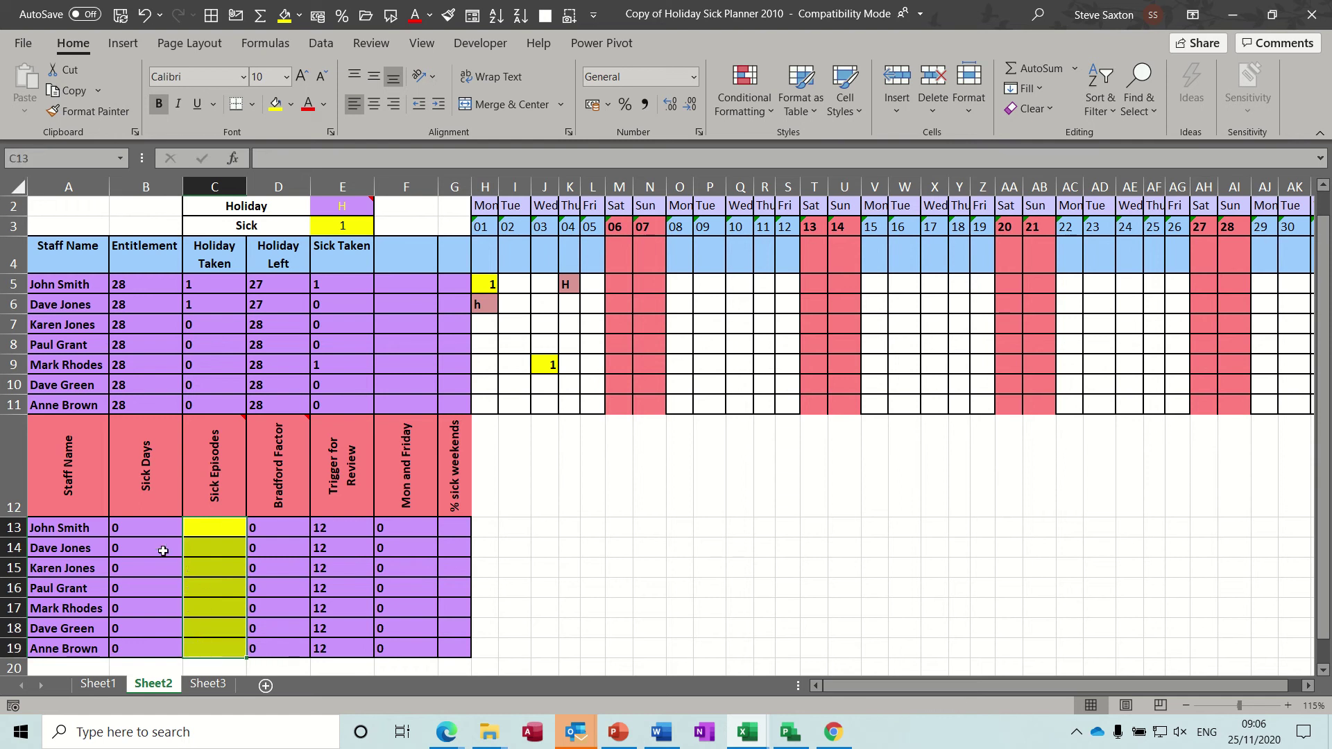
# Link Sick Days in B13 to Sick Taken with =E5, fill it down to B19, and check the formula in B17
pyautogui.click(142, 530)
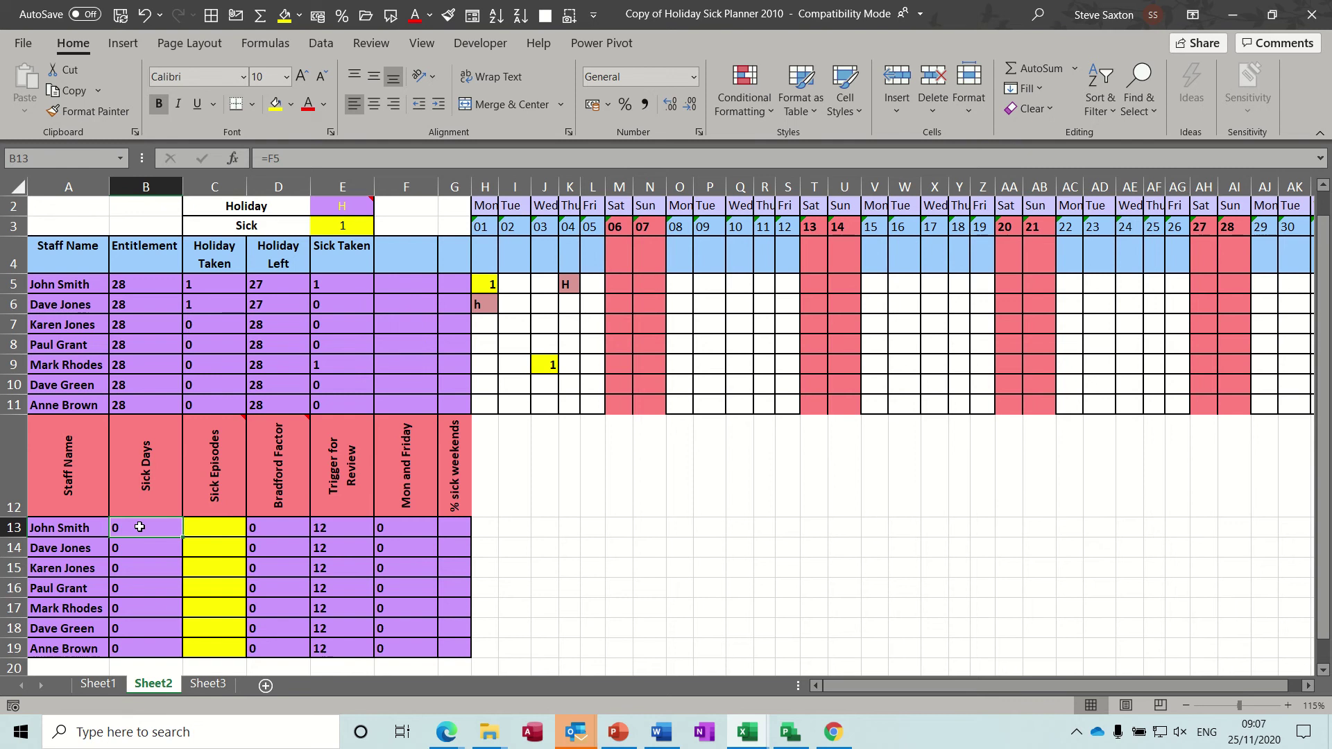
pyautogui.write('=')
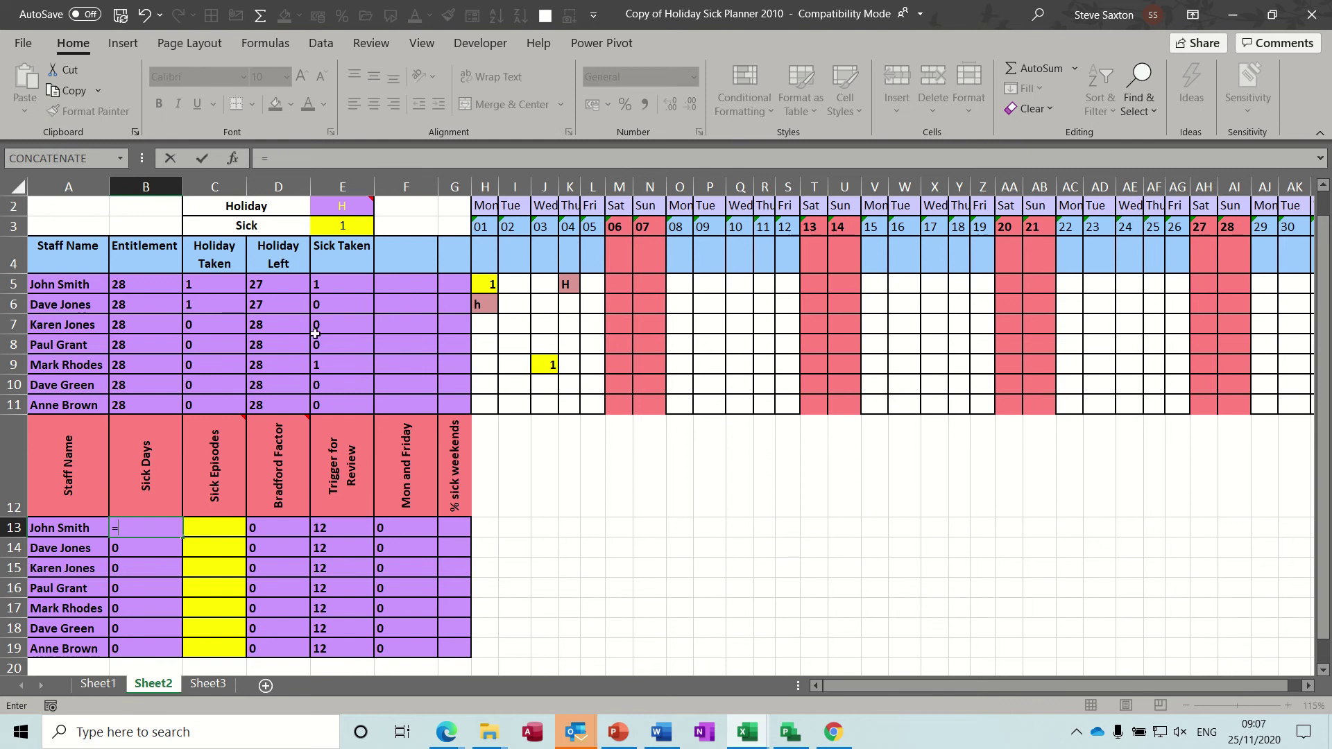
pyautogui.click(331, 284)
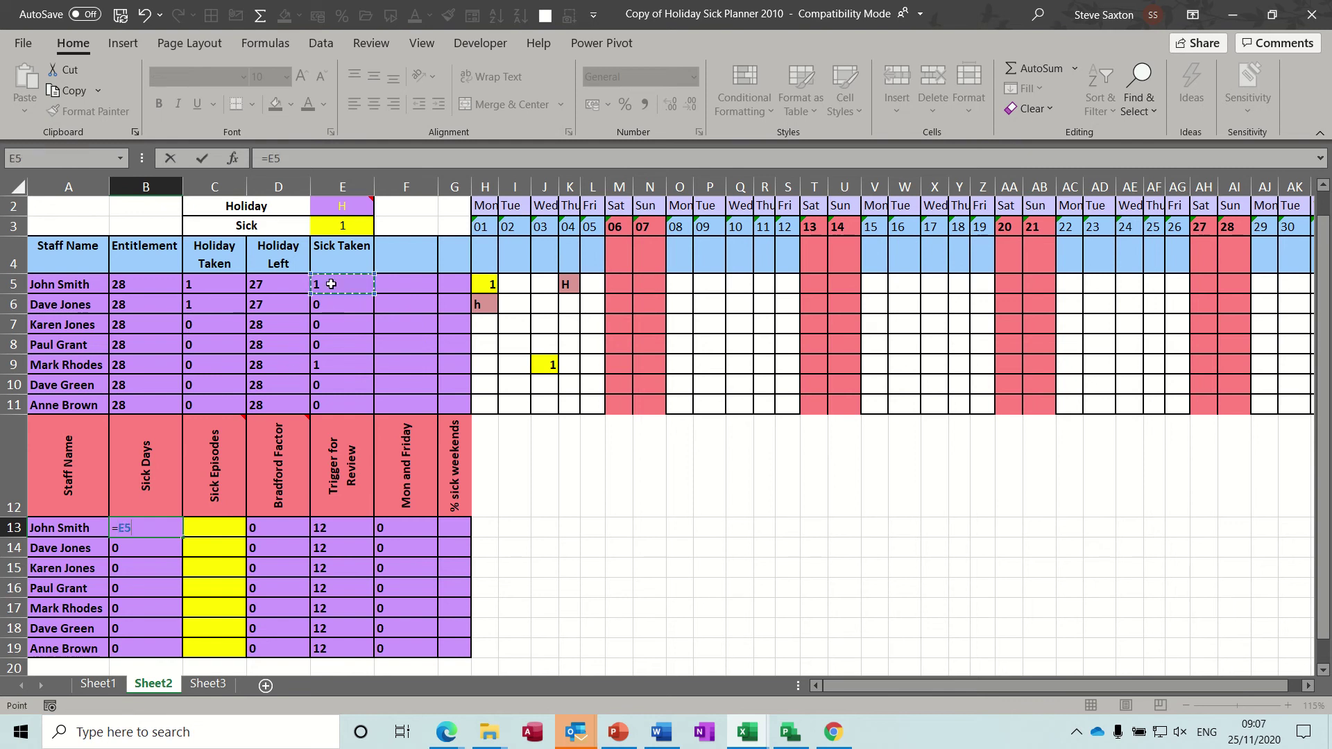
pyautogui.click(202, 158)
pyautogui.moveTo(183, 538); pyautogui.dragTo(173, 649)
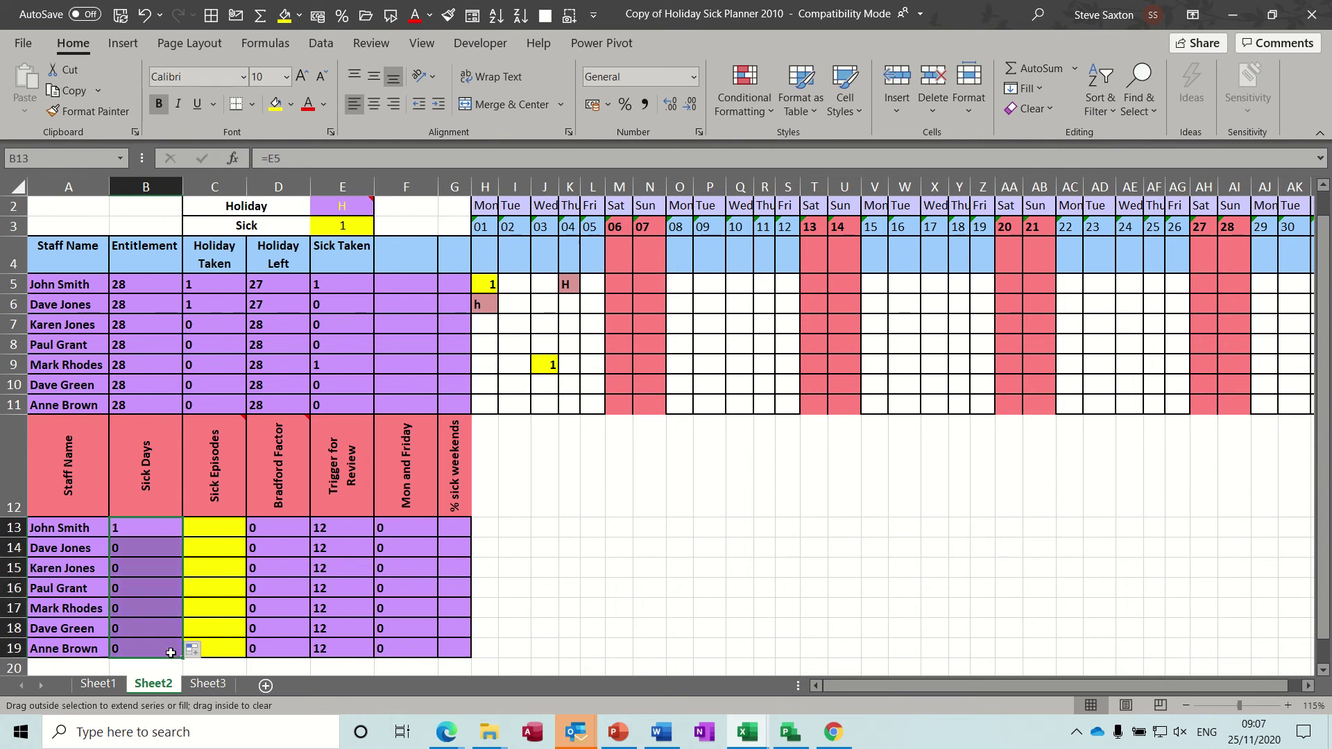
pyautogui.click(131, 609)
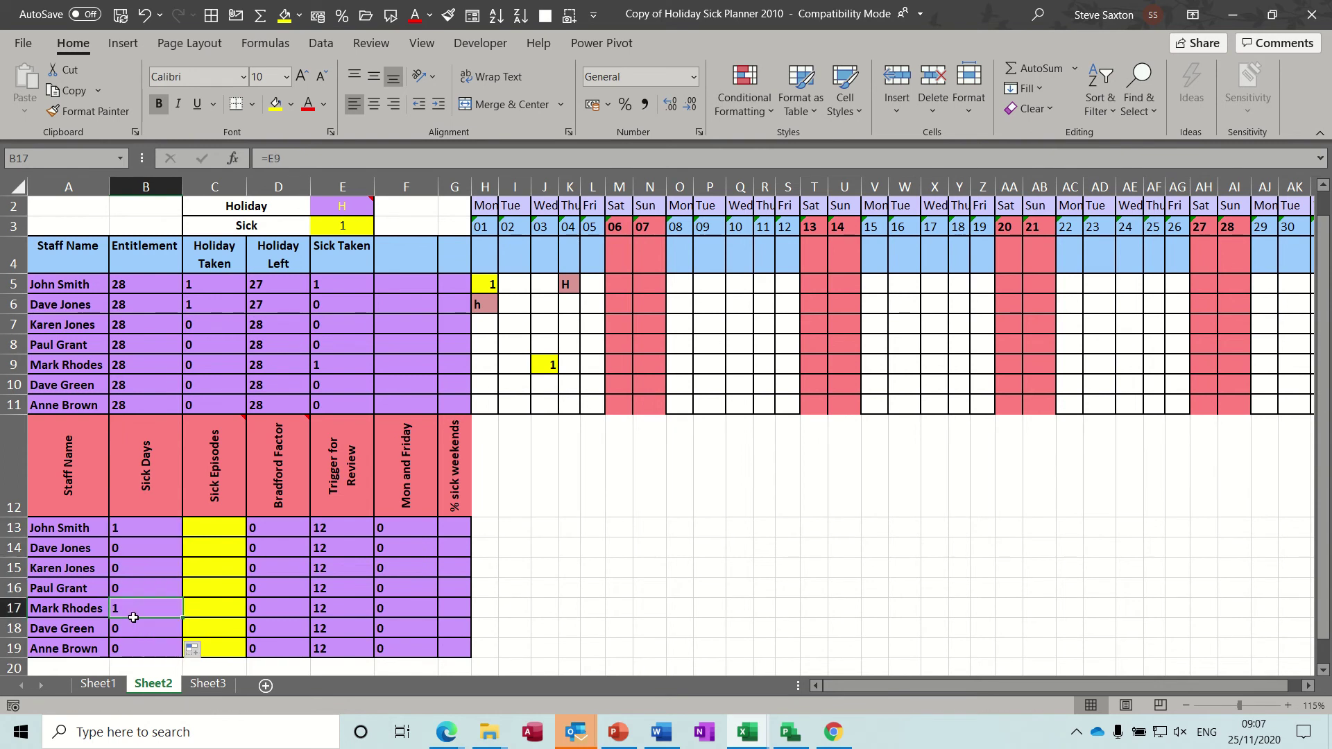
pyautogui.click(275, 533)
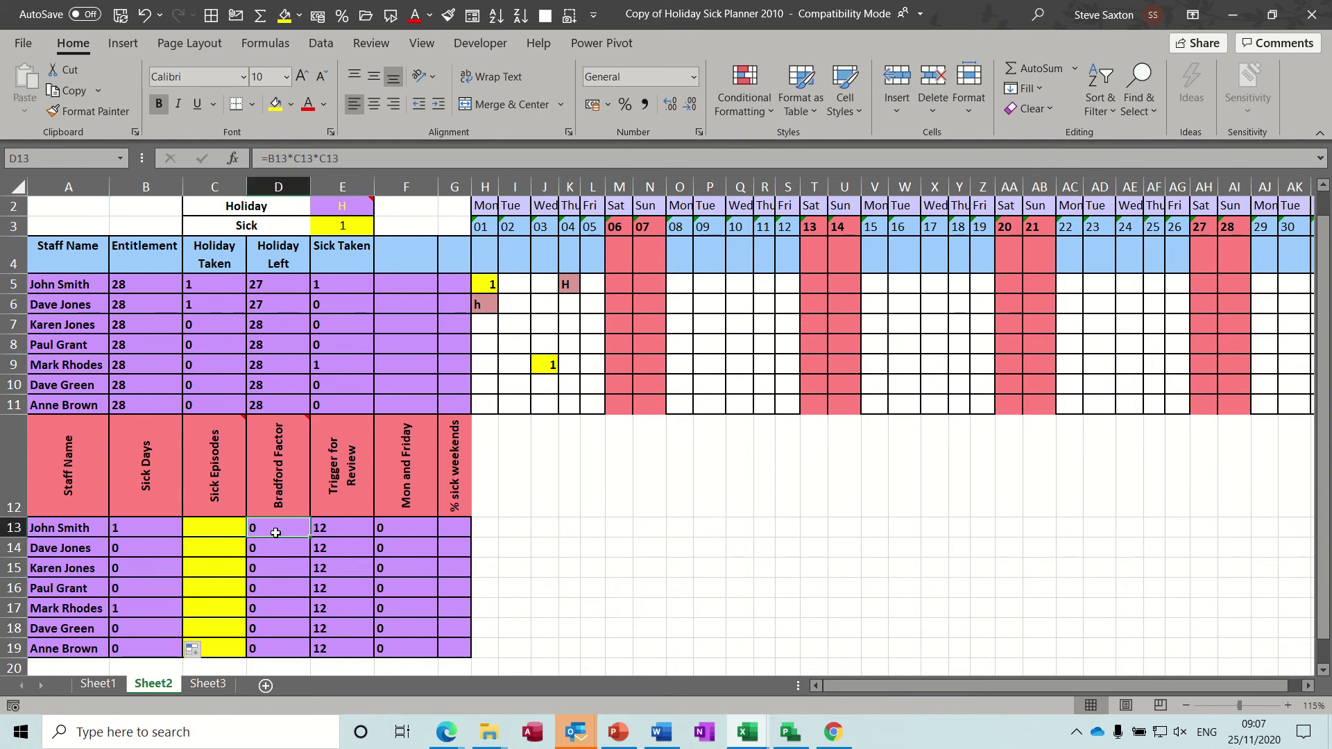
pyautogui.write('1')
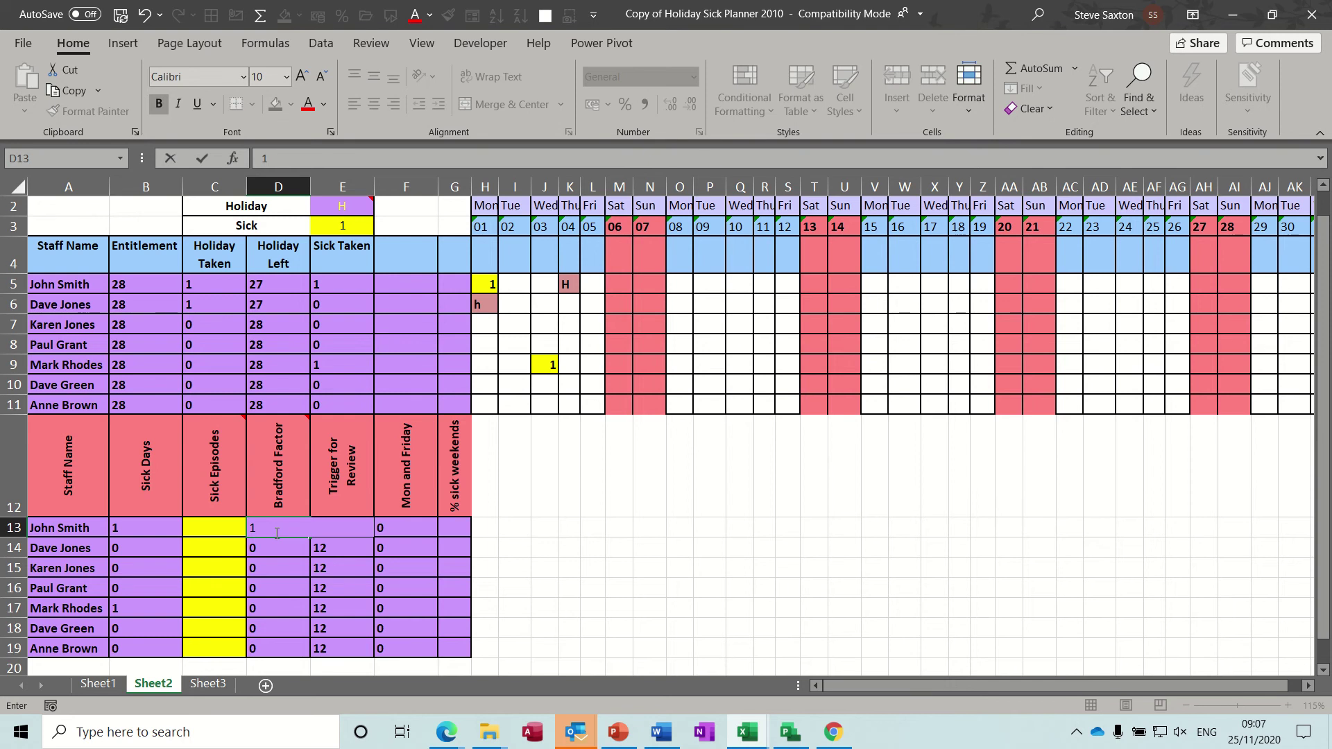
pyautogui.press('BackSpace')
pyautogui.click(269, 551)
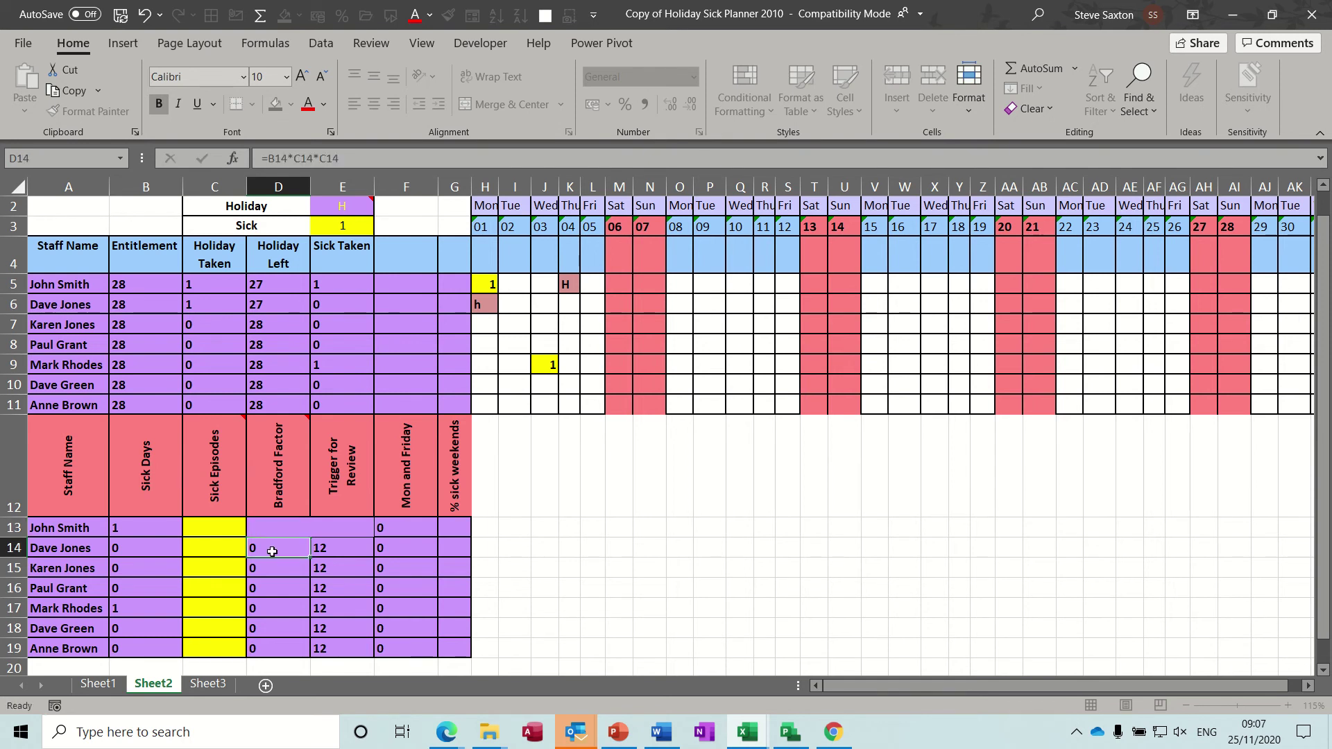
# Enter 1 as the Sick Episodes count in C13 and C17
pyautogui.click(220, 522)
pyautogui.write('1')
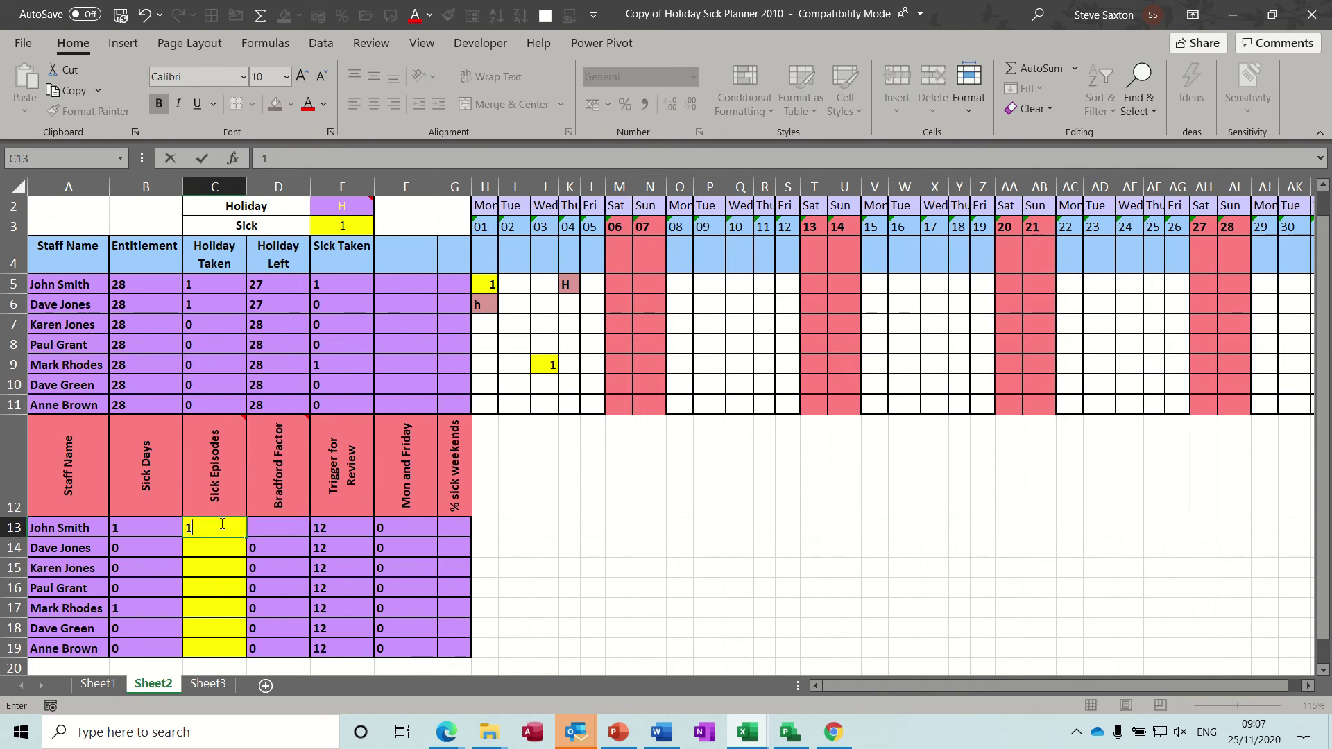
pyautogui.press('Return')
pyautogui.click(288, 550)
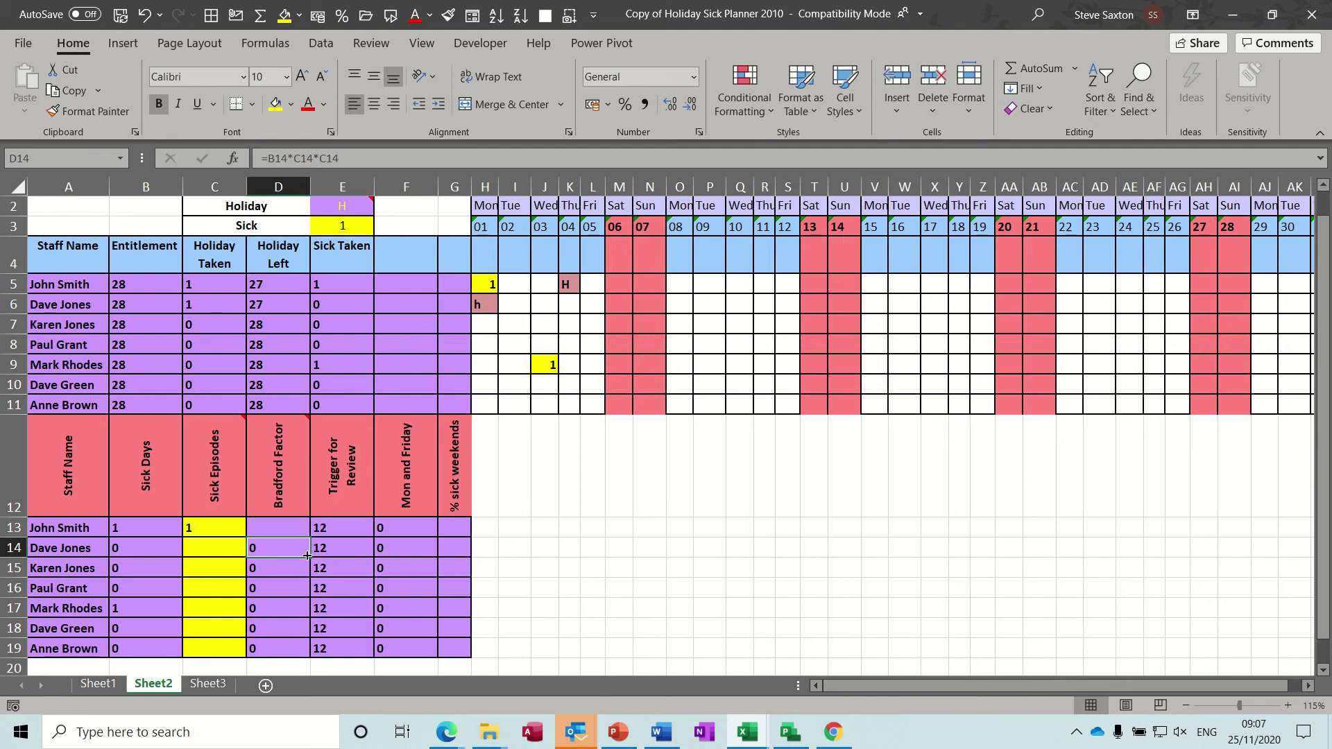
pyautogui.moveTo(310, 557)
pyautogui.mouseDown()
pyautogui.moveTo(305, 527)
pyautogui.moveTo(300, 549)
pyautogui.mouseUp()
pyautogui.click(223, 529)
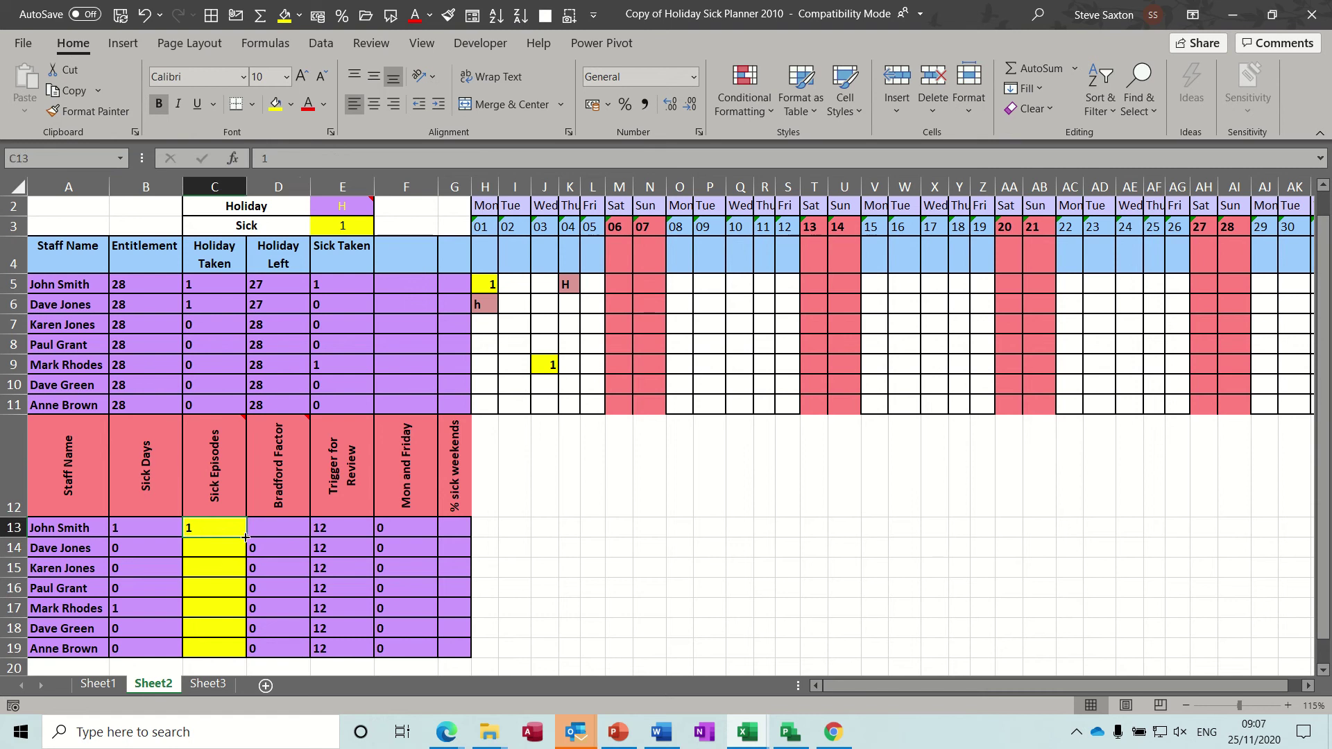
pyautogui.click(213, 605)
pyautogui.write('1')
pyautogui.press('Return')
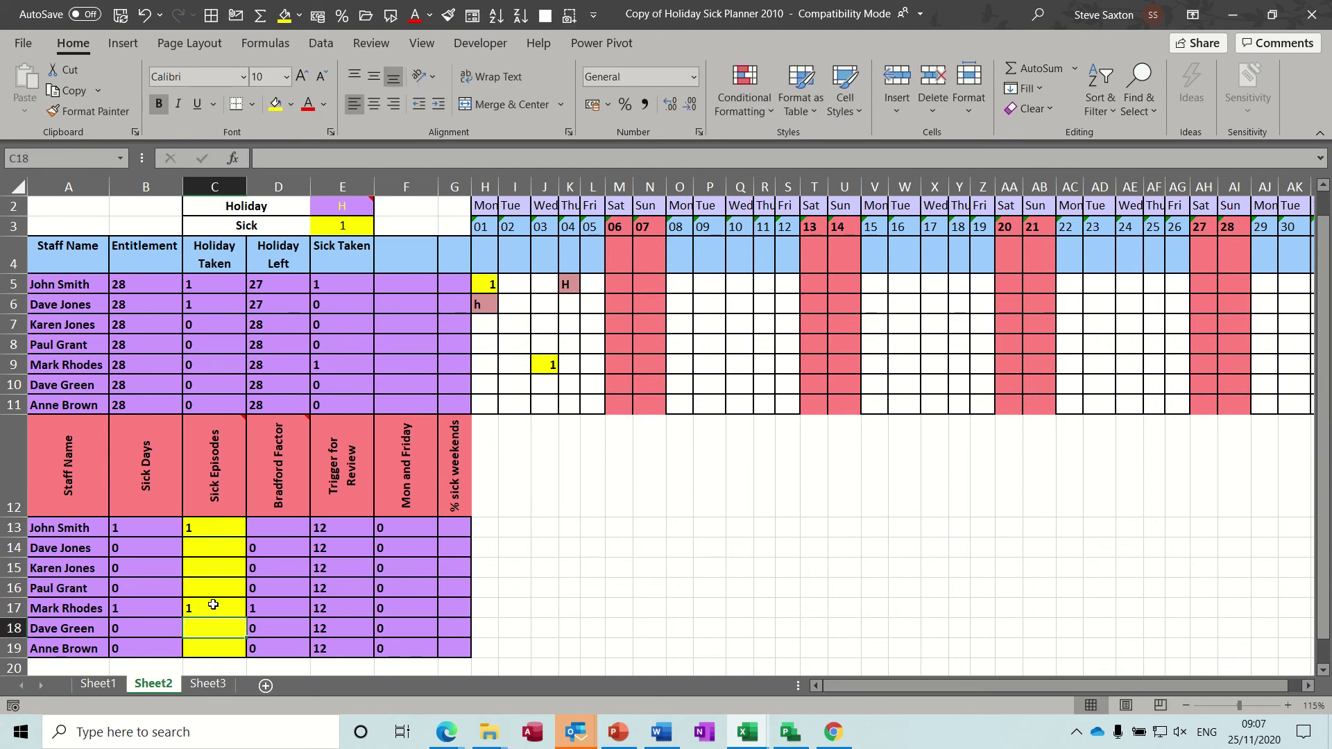
# Enter 0 as the Sick Episodes count in C14:C16, C18 and C19
pyautogui.click(210, 570)
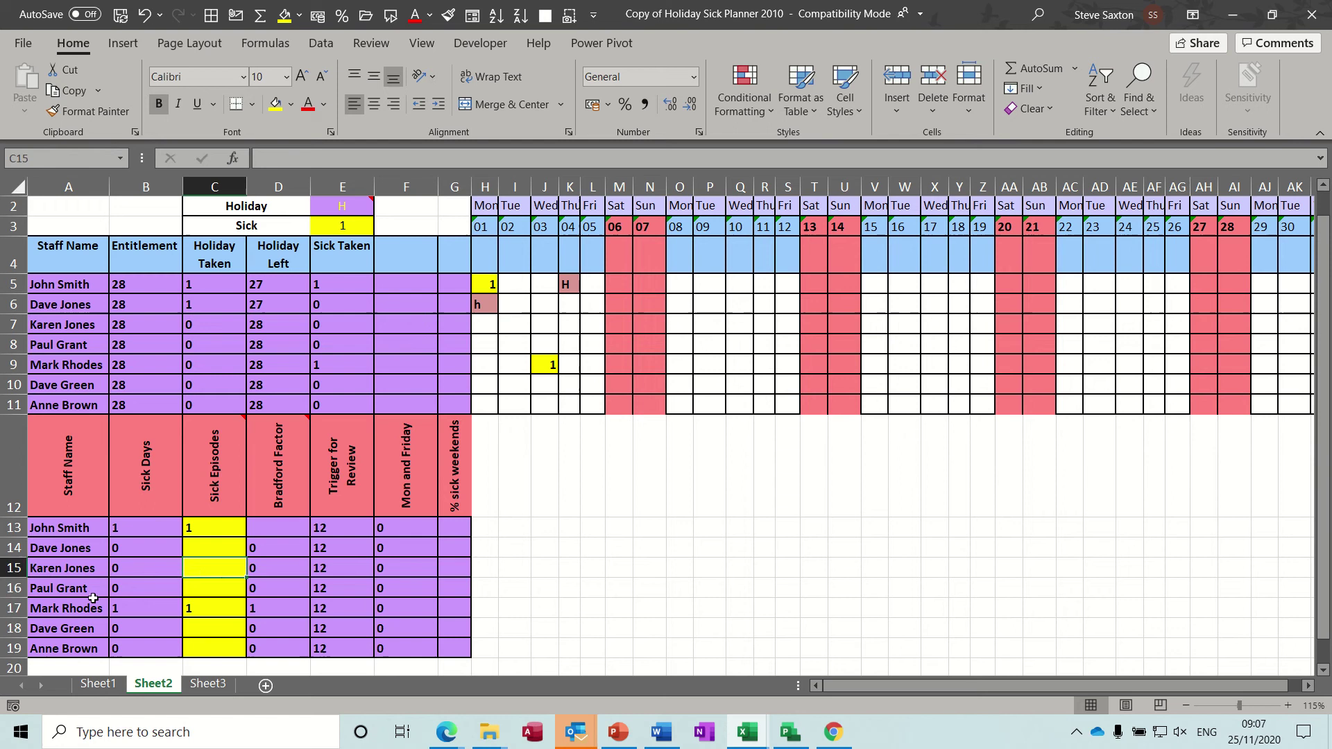
pyautogui.click(199, 550)
pyautogui.write('0')
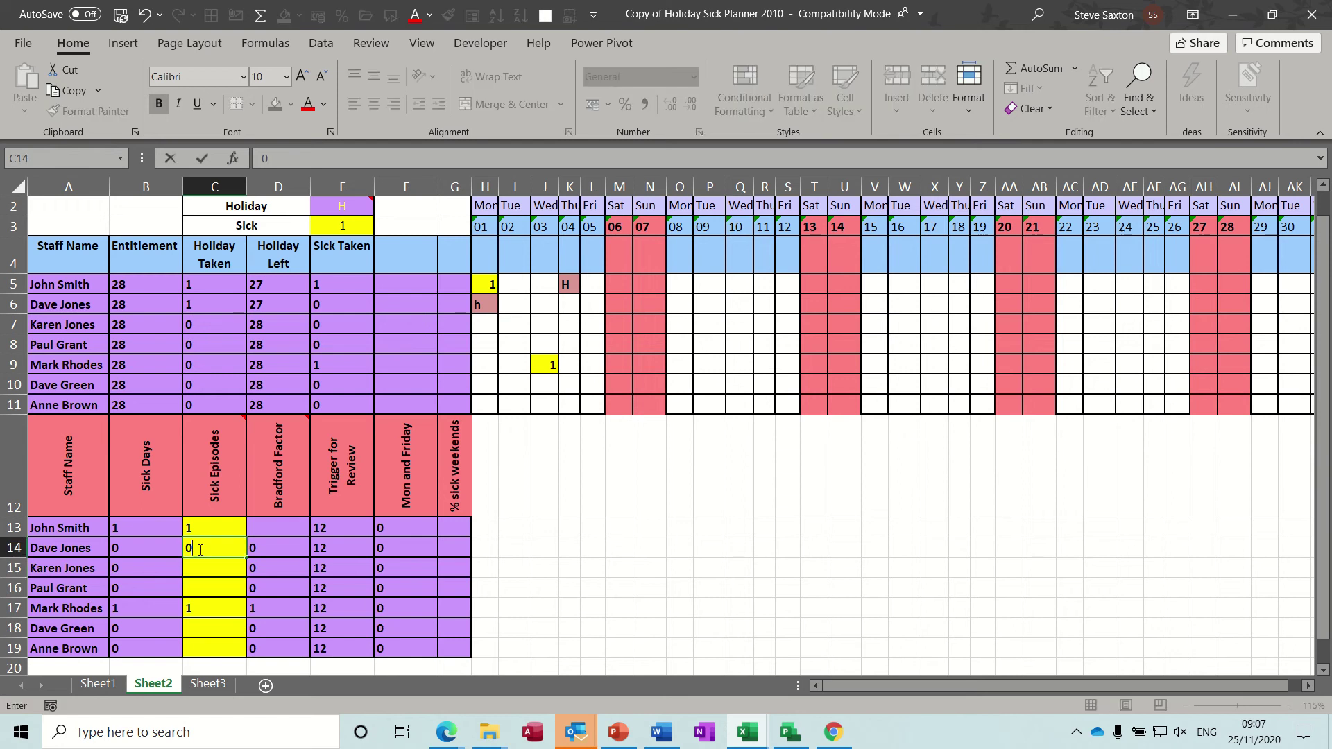
pyautogui.press('Return')
pyautogui.write('0')
pyautogui.press('Return')
pyautogui.write('0')
pyautogui.press('Return')
pyautogui.press('Return')
pyautogui.write('0')
pyautogui.press('Return')
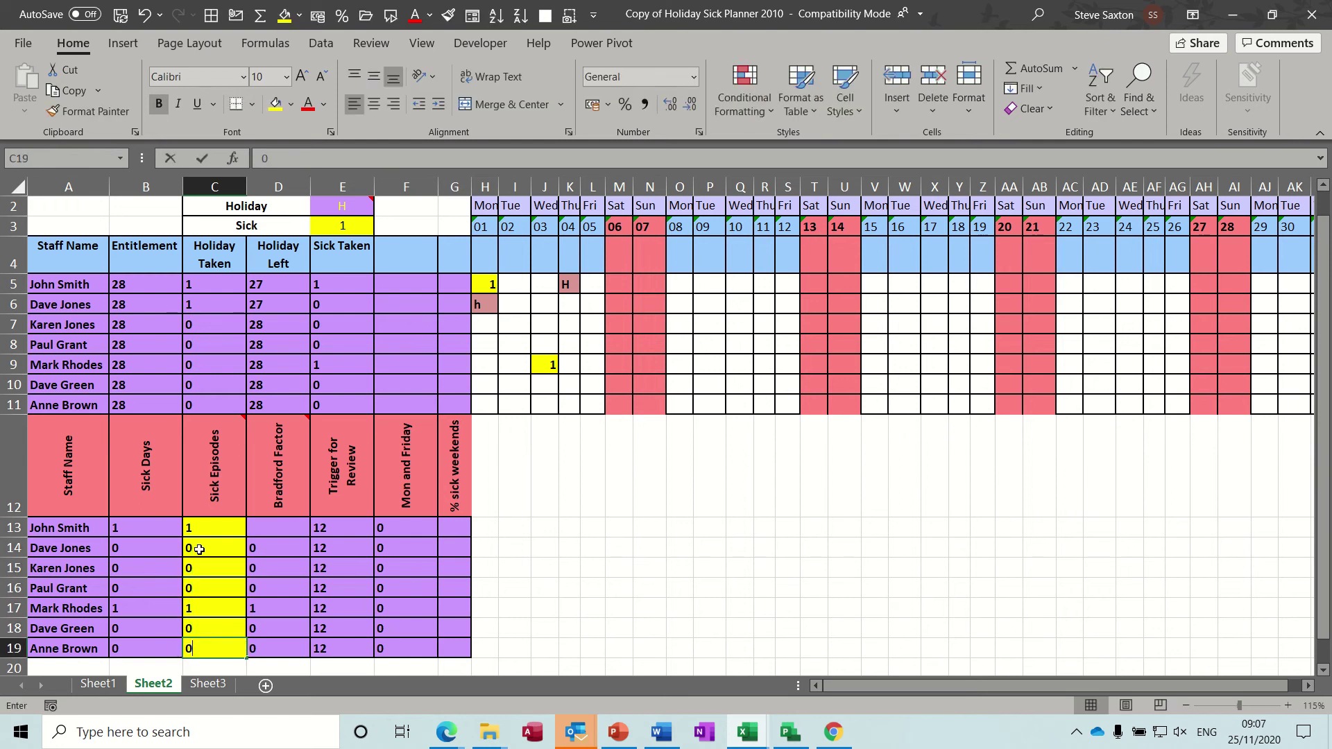
pyautogui.write('0')
pyautogui.press('Return')
# Enter the Bradford Factor formula =B13*C13*C13 in D13
pyautogui.click(287, 501)
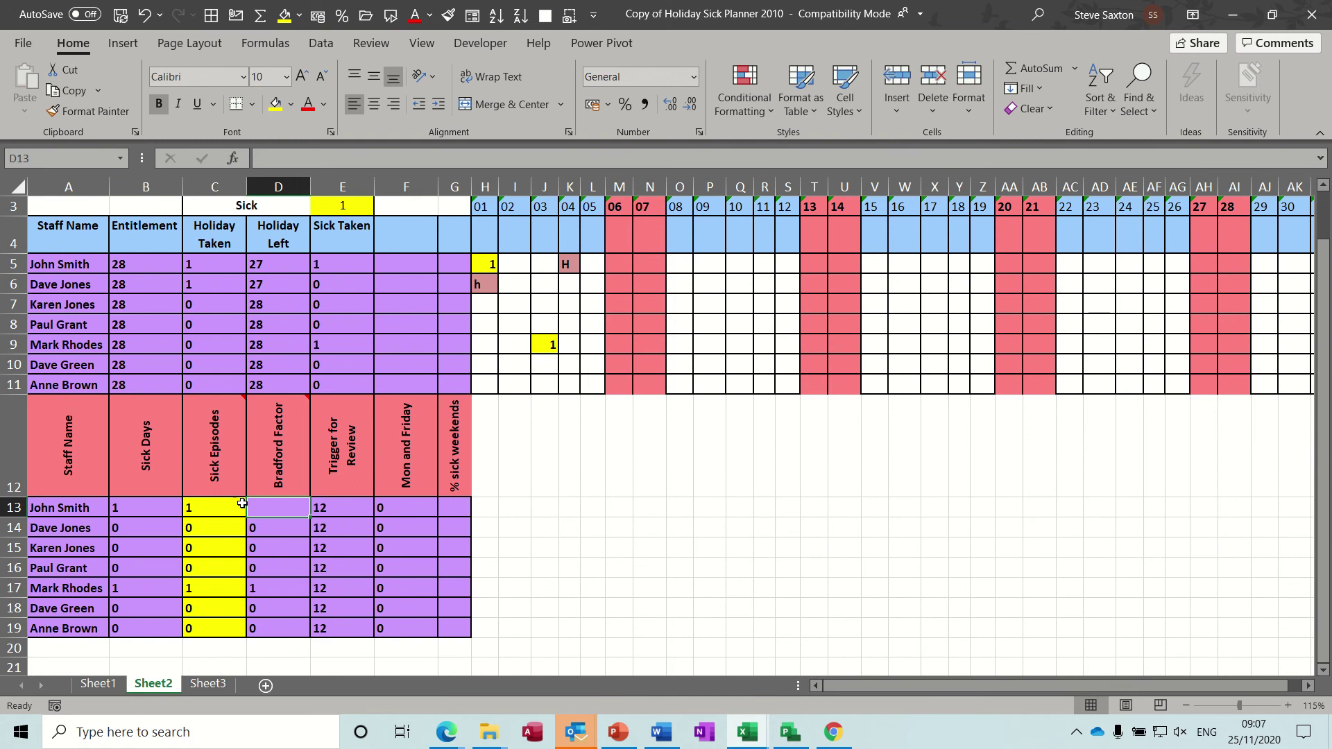
pyautogui.write('=')
pyautogui.click(144, 506)
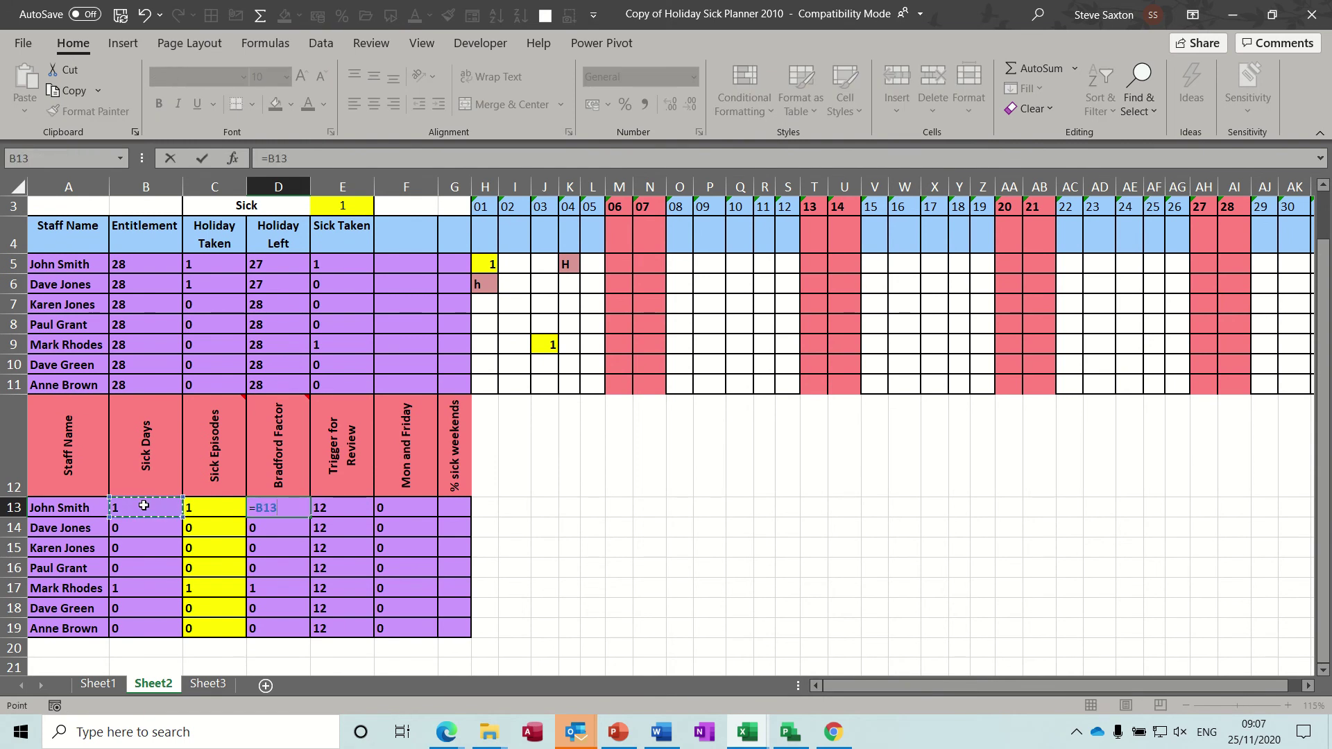
pyautogui.write('*')
pyautogui.click(203, 506)
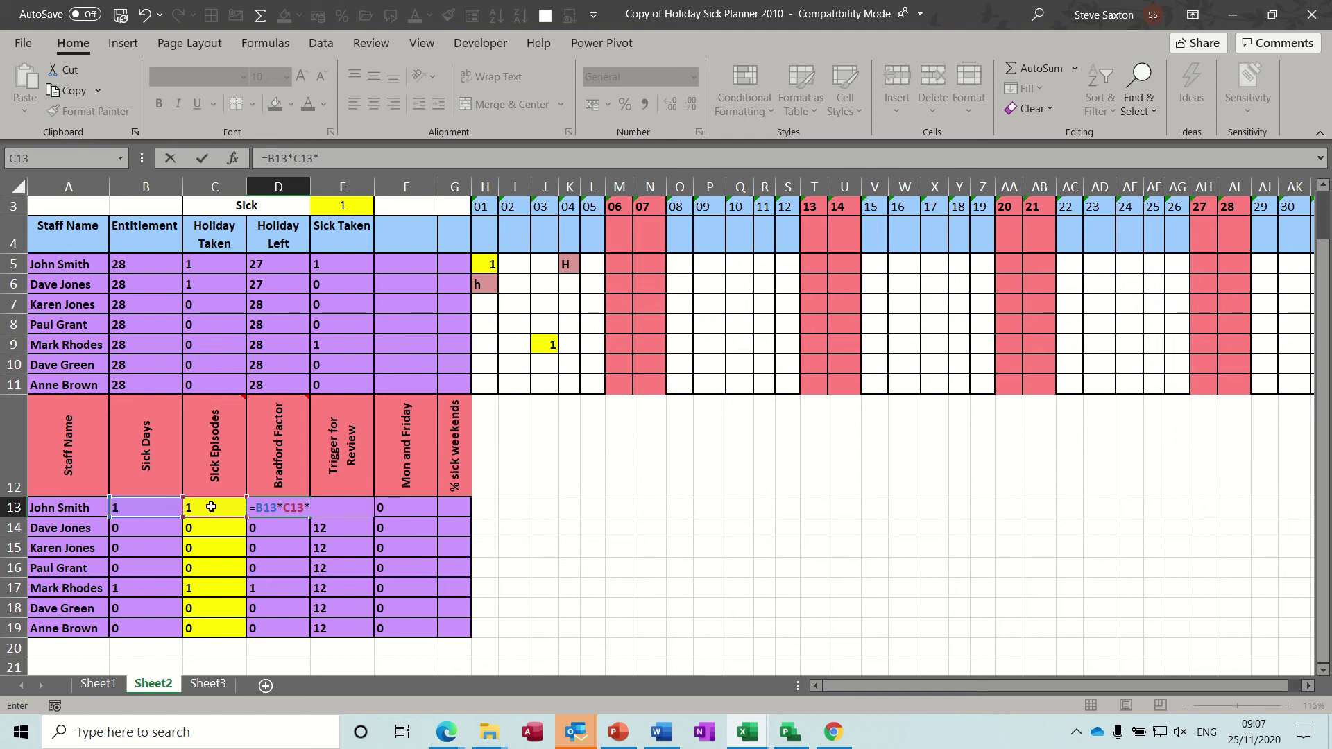
pyautogui.click(216, 507)
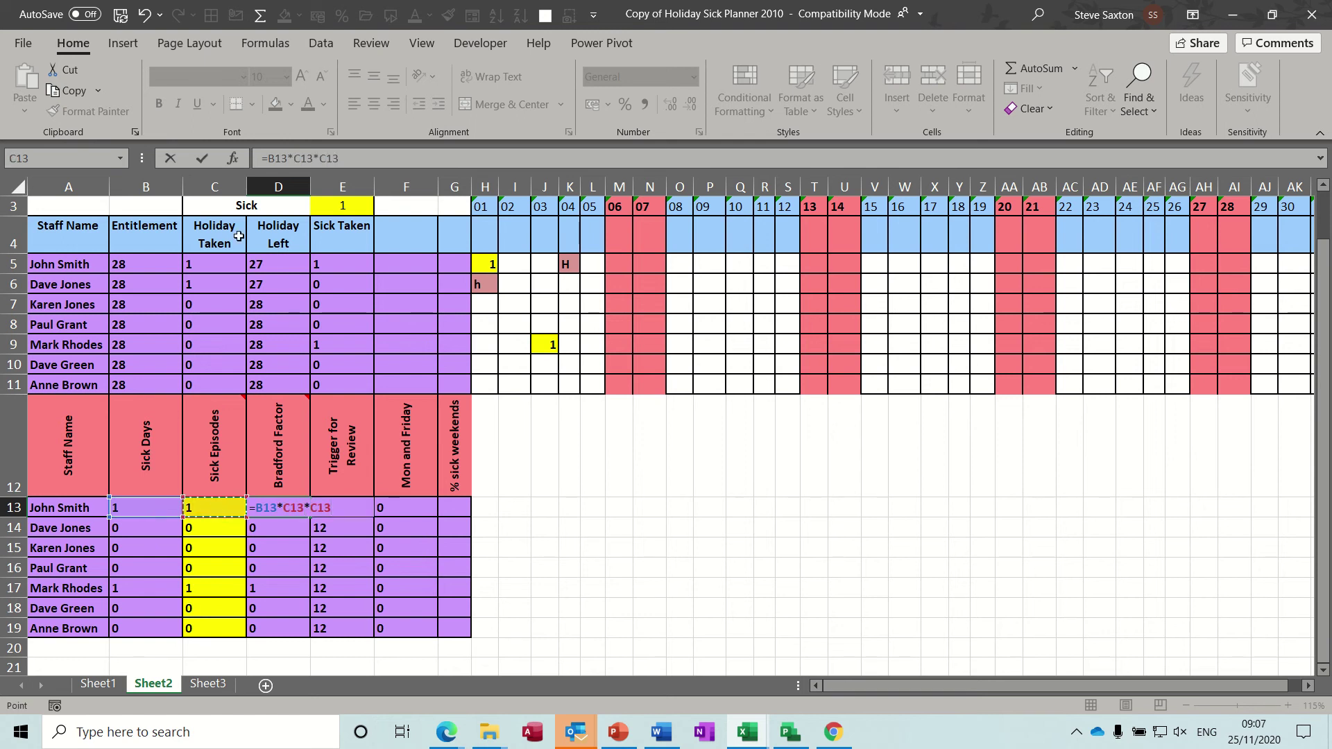
pyautogui.click(202, 158)
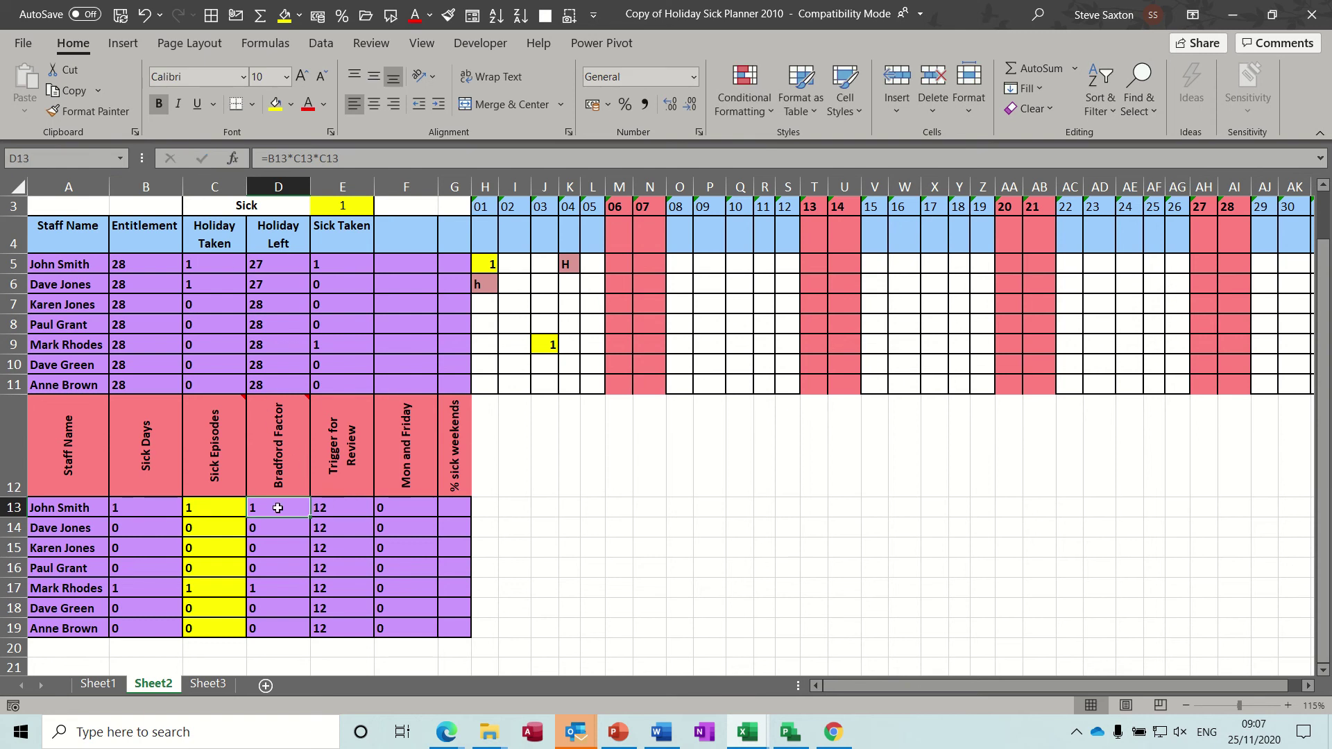
# Record sick days on the 9th and 15th in row 5 by entering 1 in P5 and V5
pyautogui.click(711, 268)
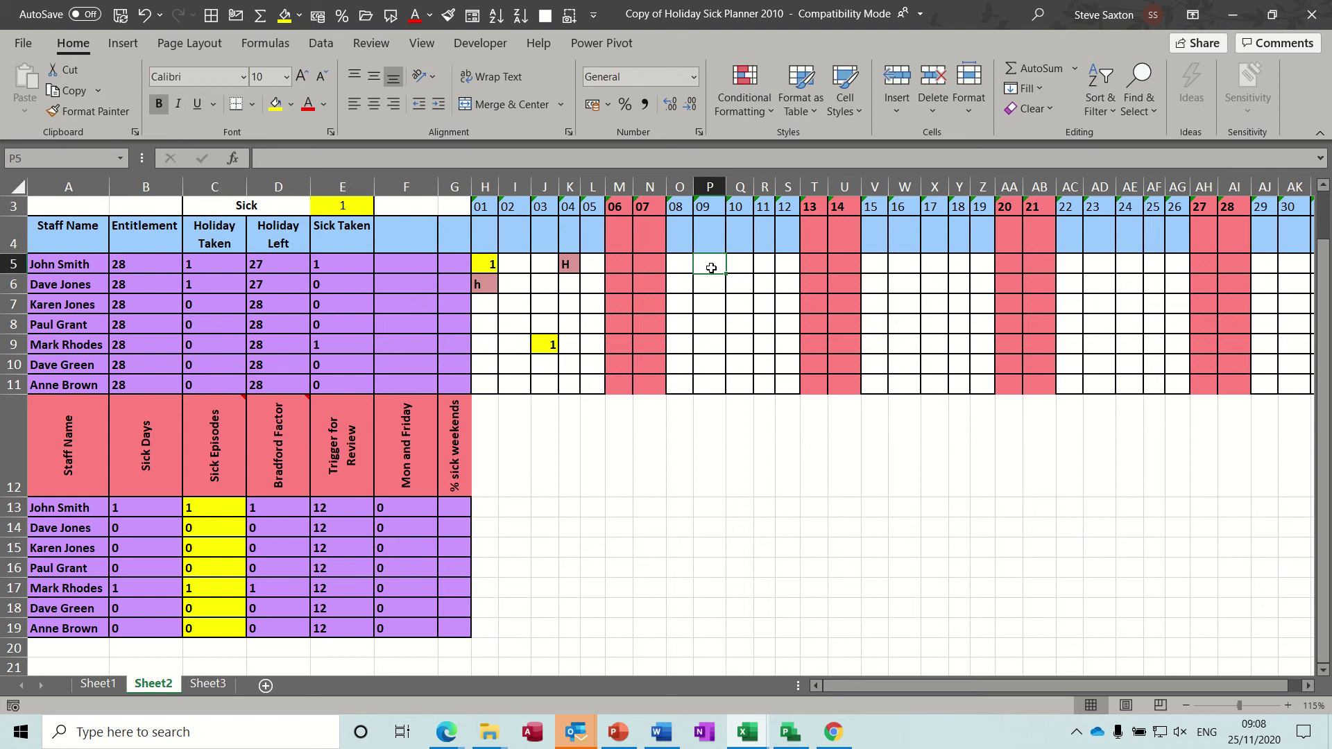
pyautogui.write('1')
pyautogui.press('Return')
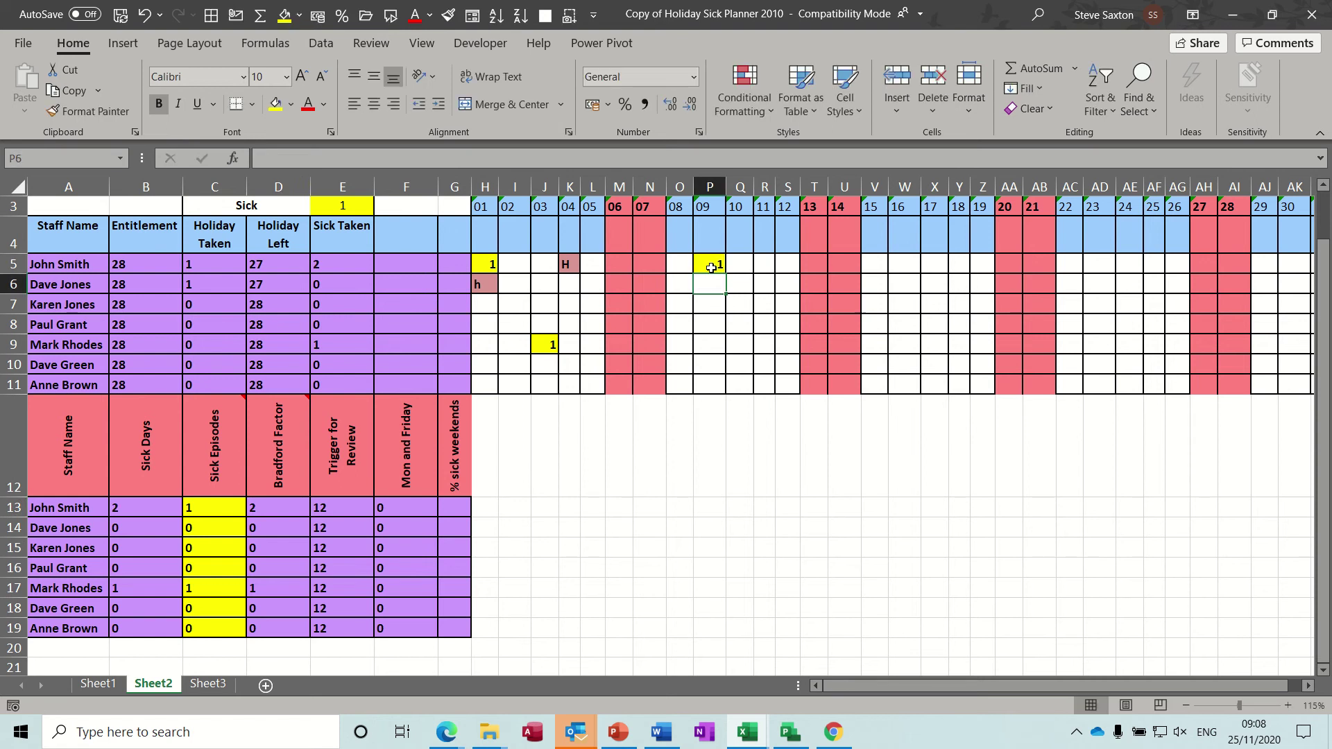
pyautogui.click(876, 265)
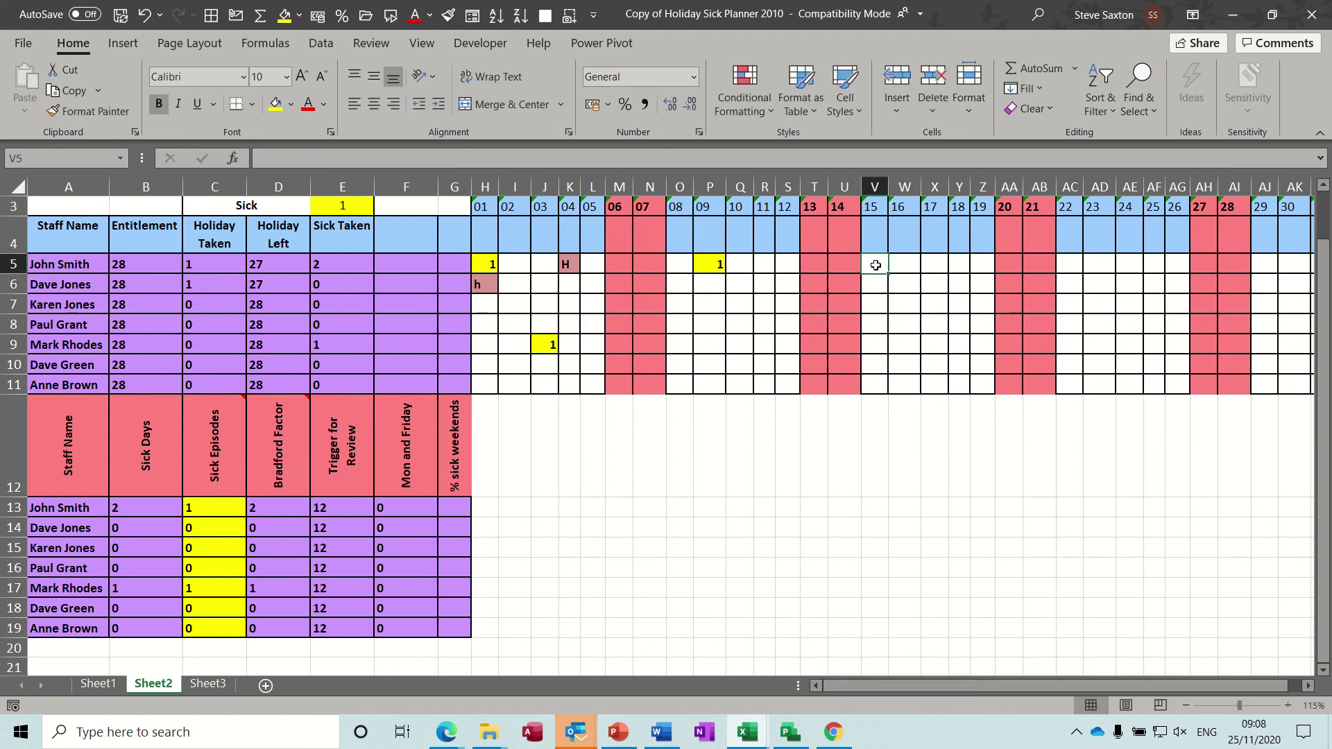
pyautogui.write('1')
pyautogui.press('Return')
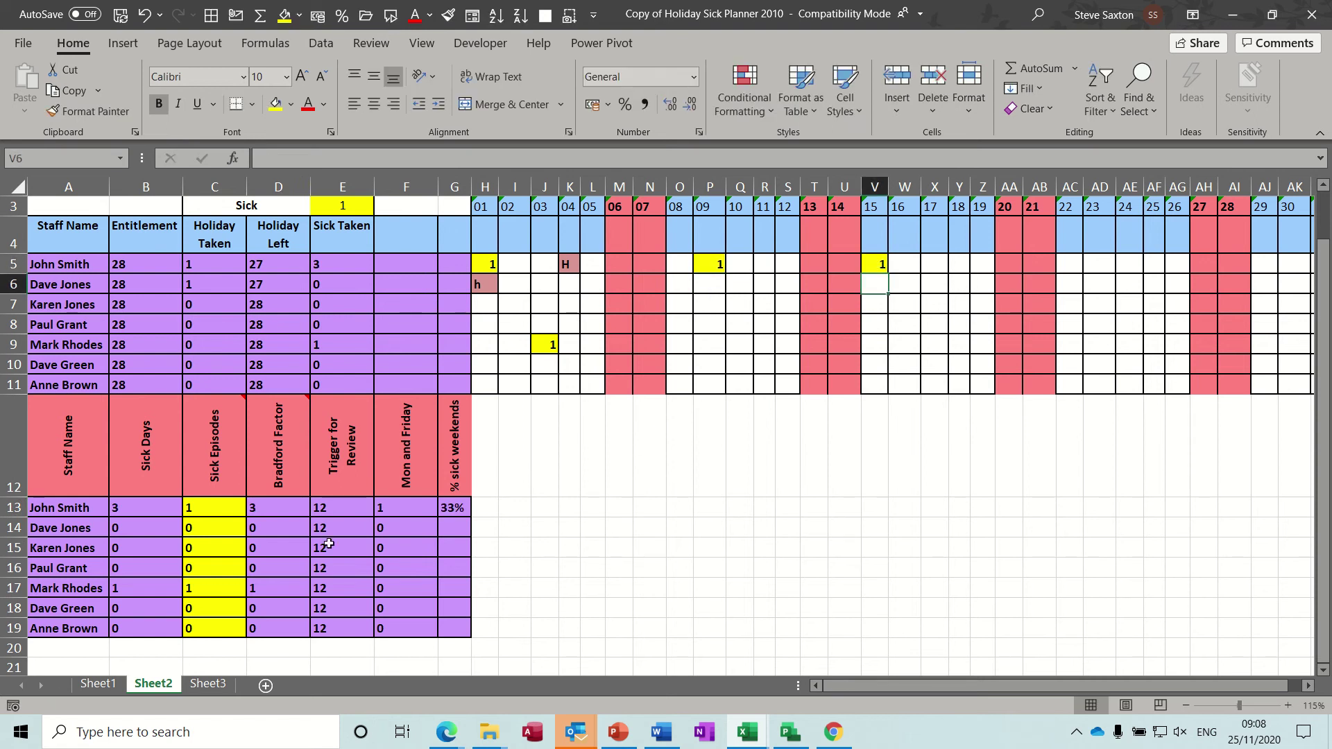
# Set the Sick Episodes count in C13 to 3 and check the Bradford Factor formula in D13
pyautogui.click(196, 509)
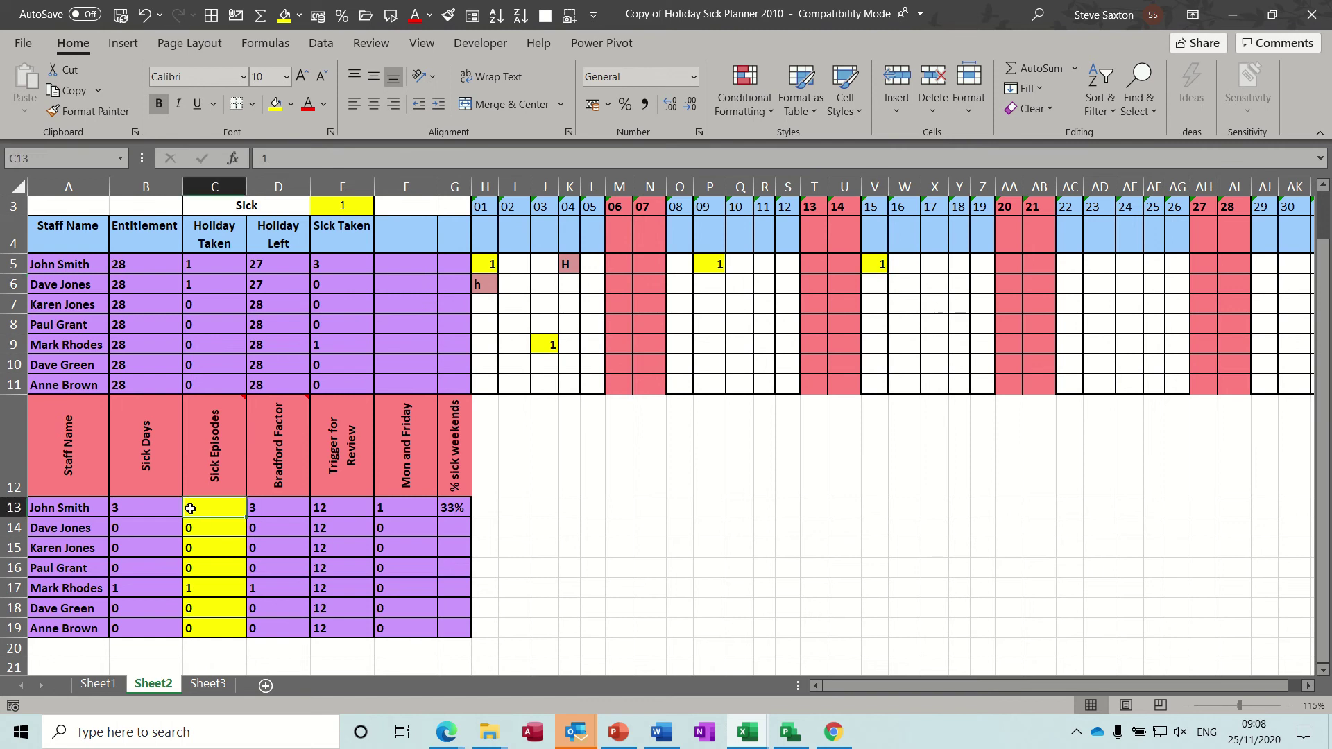
pyautogui.click(144, 507)
pyautogui.click(259, 509)
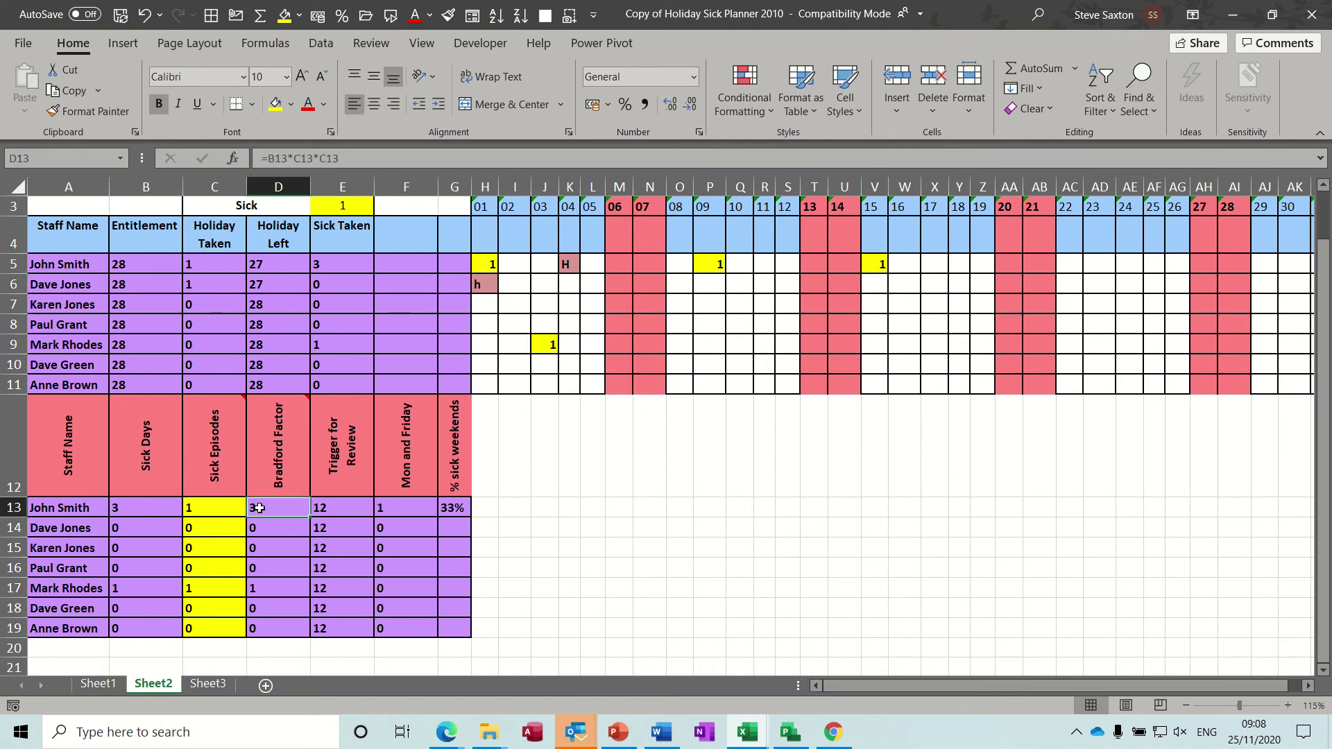
pyautogui.click(196, 508)
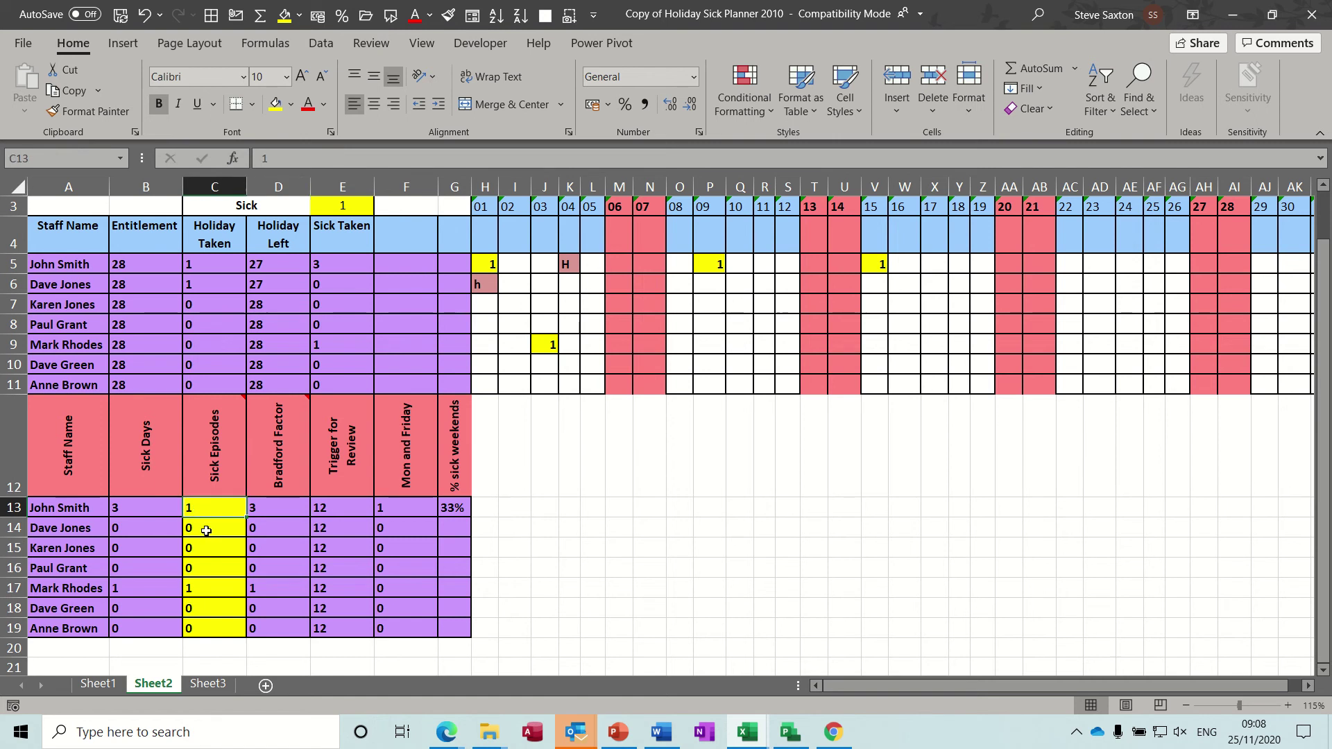
pyautogui.write('3')
pyautogui.press('Return')
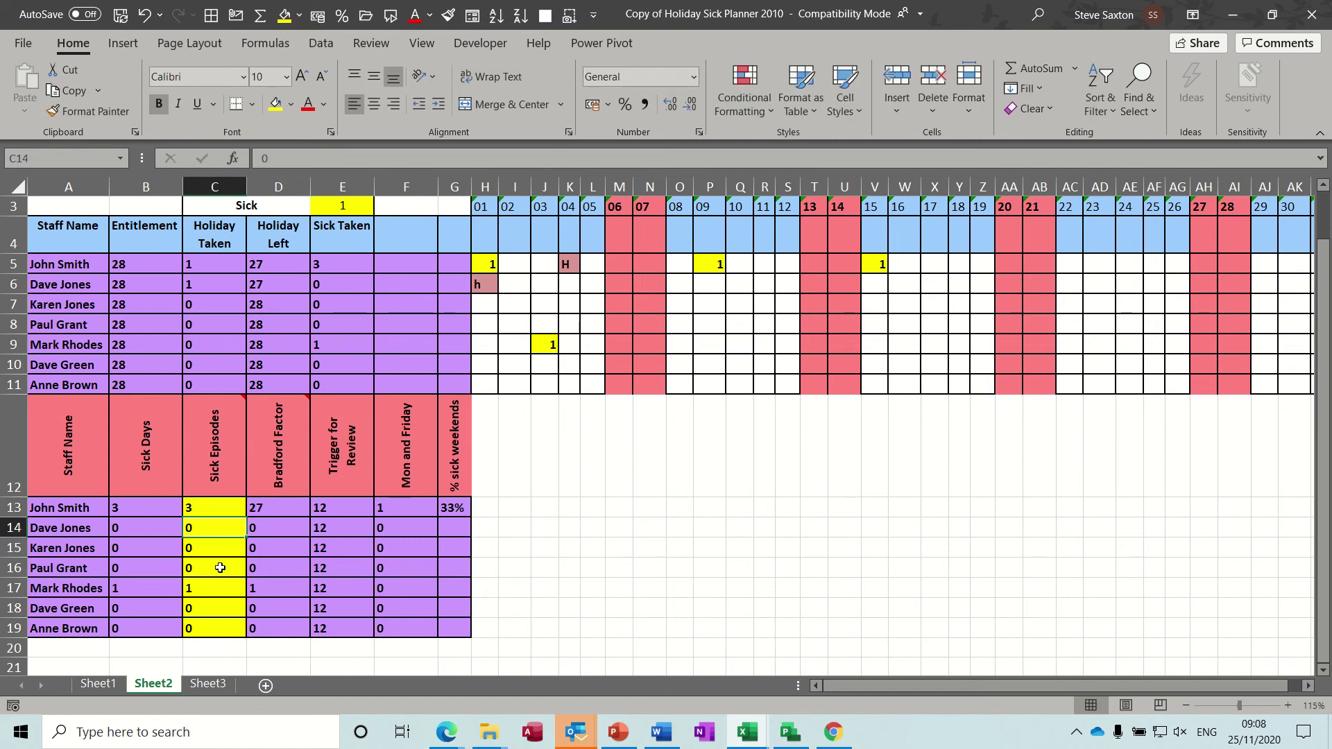
pyautogui.click(278, 508)
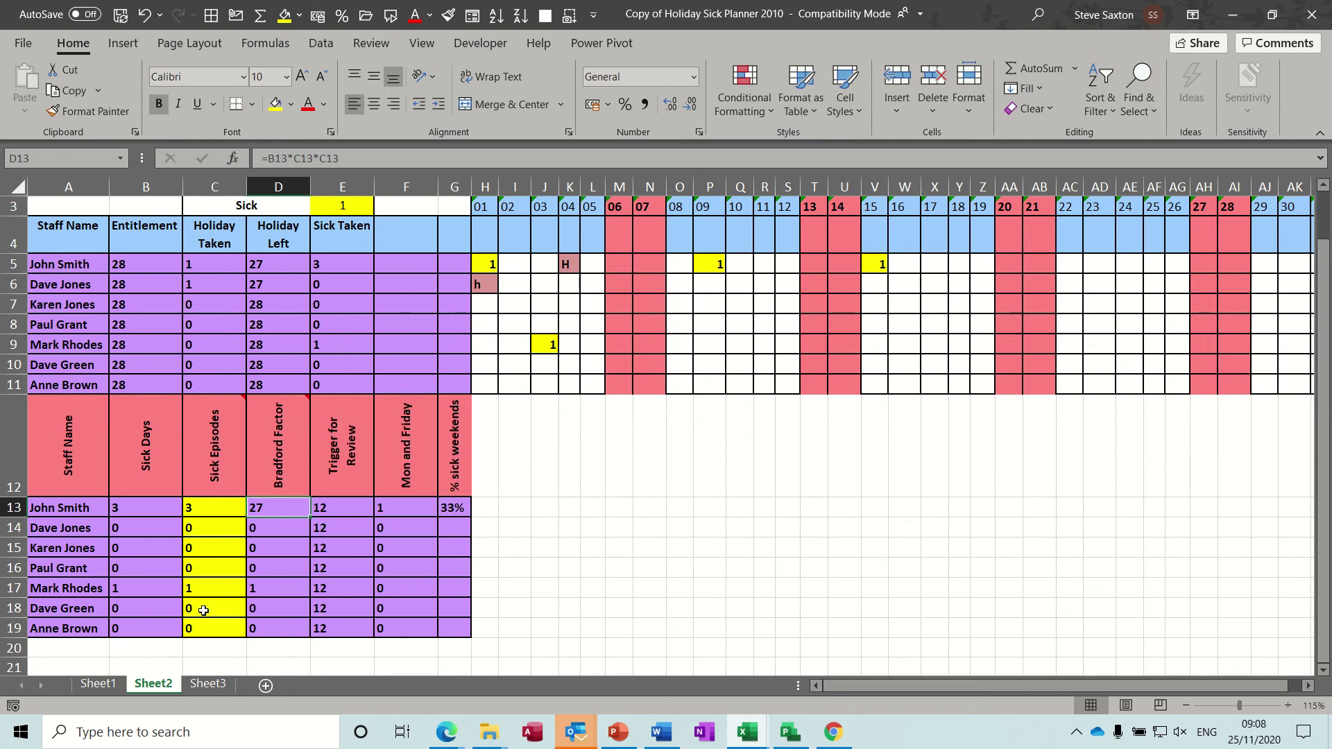
# Enter 1 for sick days in Q9 and X9, and set the matching Sick Episodes count in C17 to 3
pyautogui.click(203, 611)
pyautogui.click(216, 593)
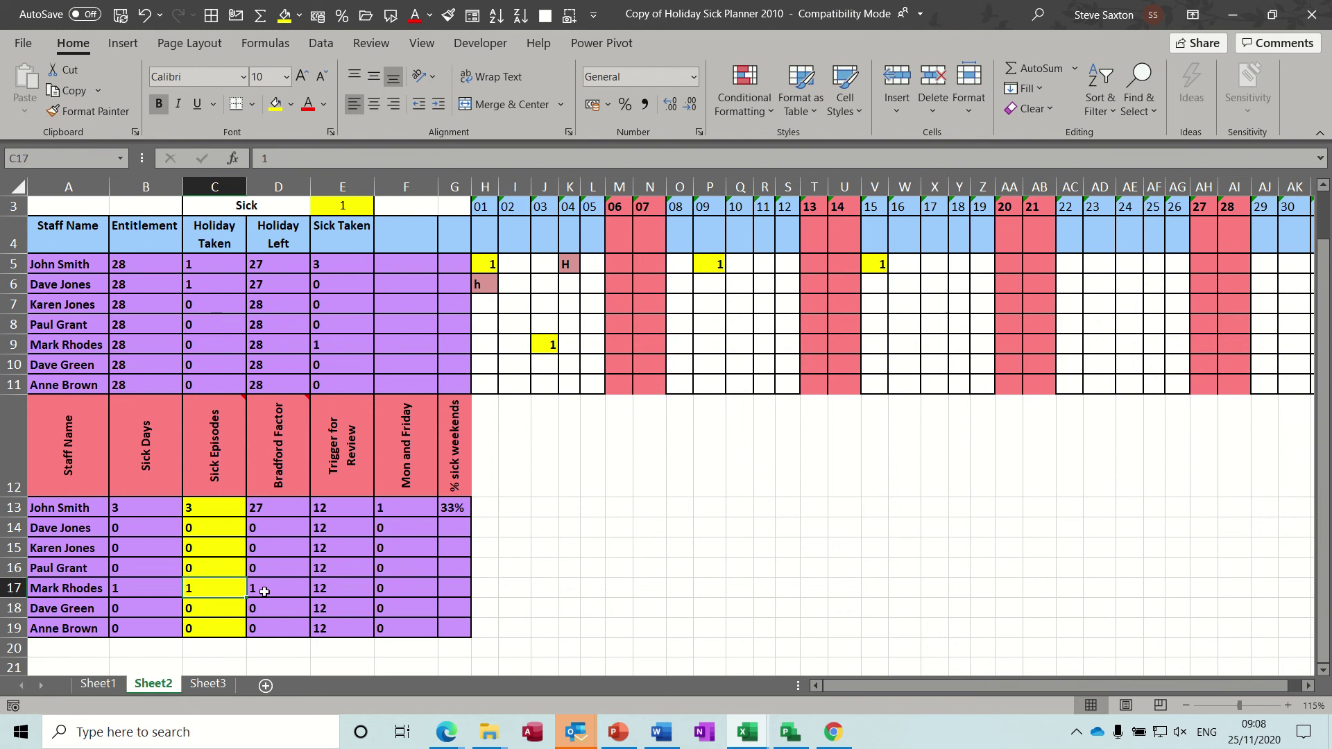
pyautogui.click(742, 347)
pyautogui.write('1')
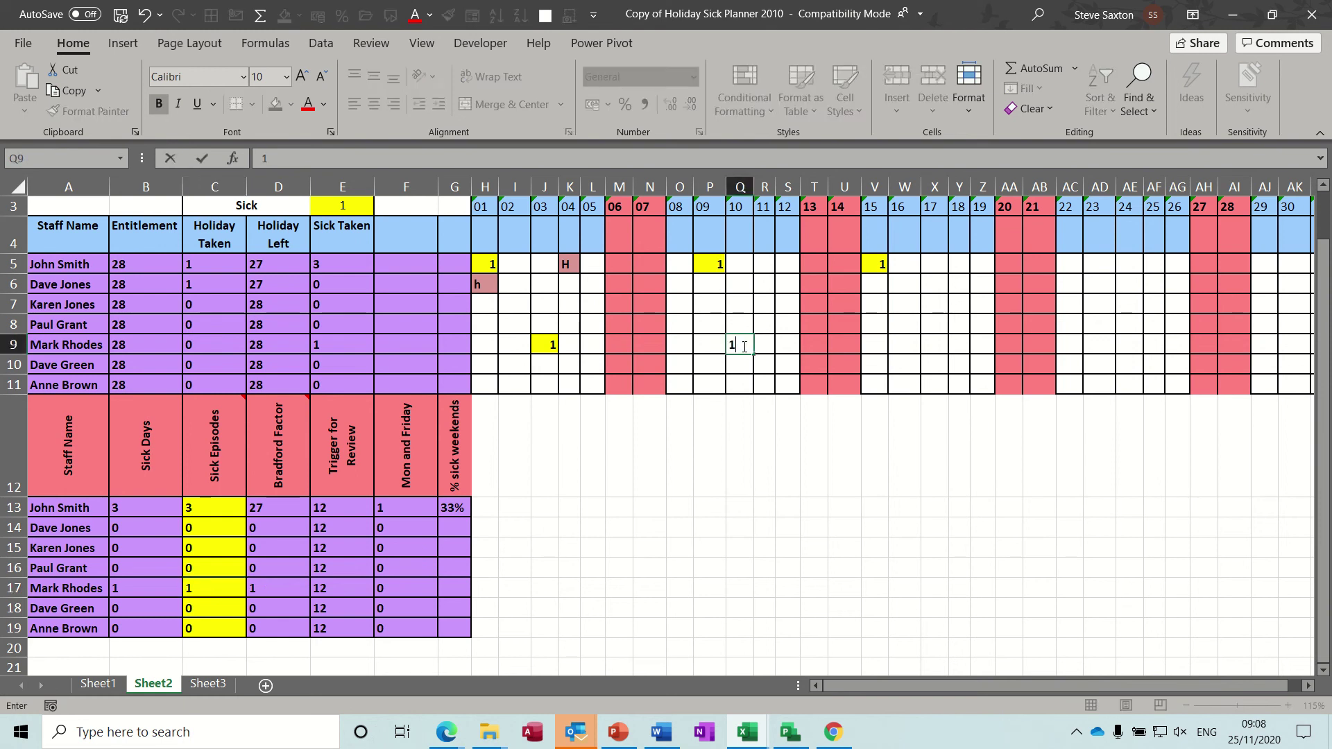
pyautogui.press('Return')
pyautogui.click(939, 346)
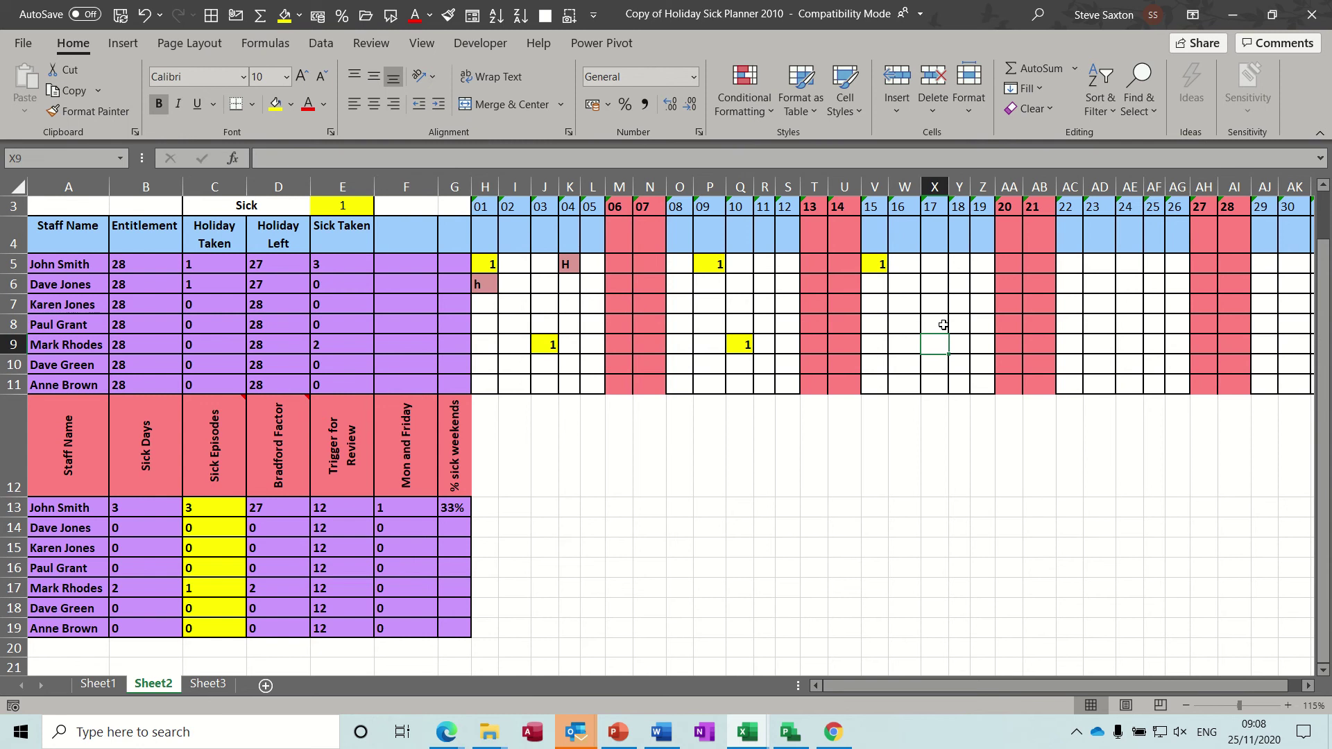
pyautogui.write('1')
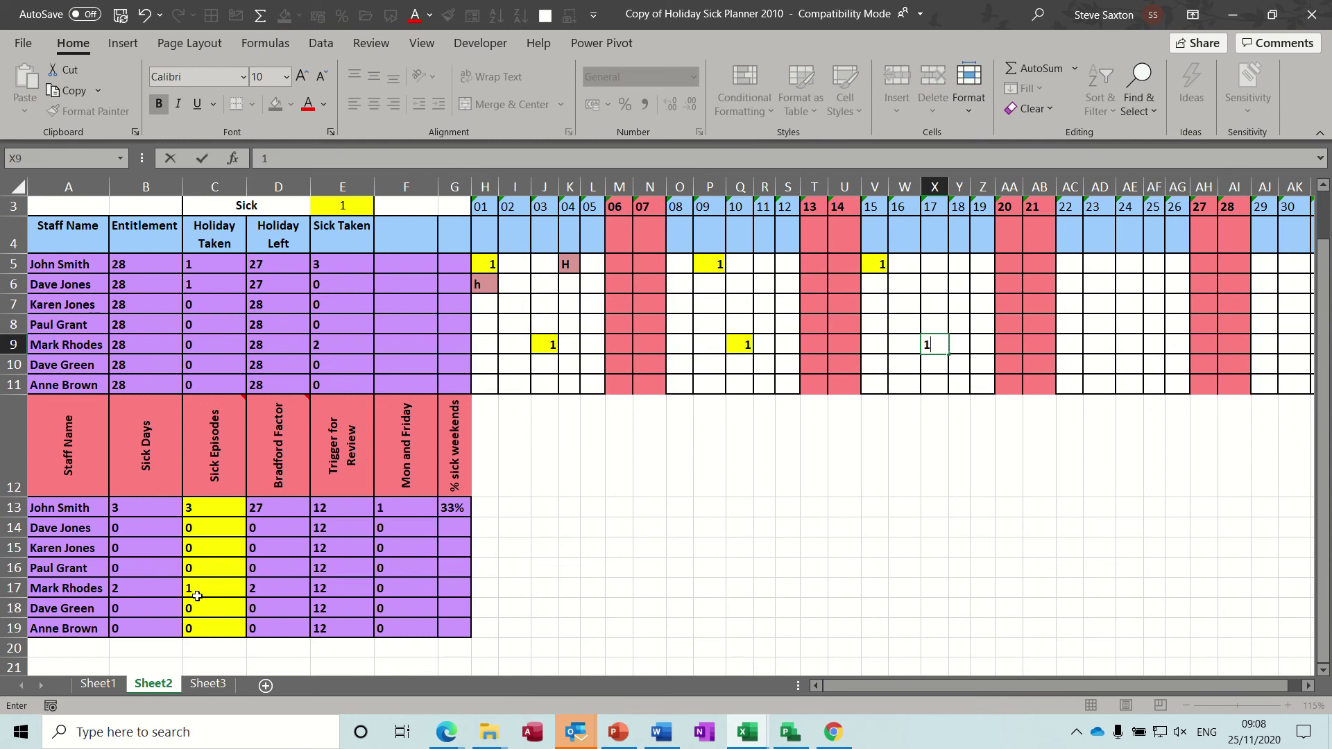
pyautogui.click(204, 593)
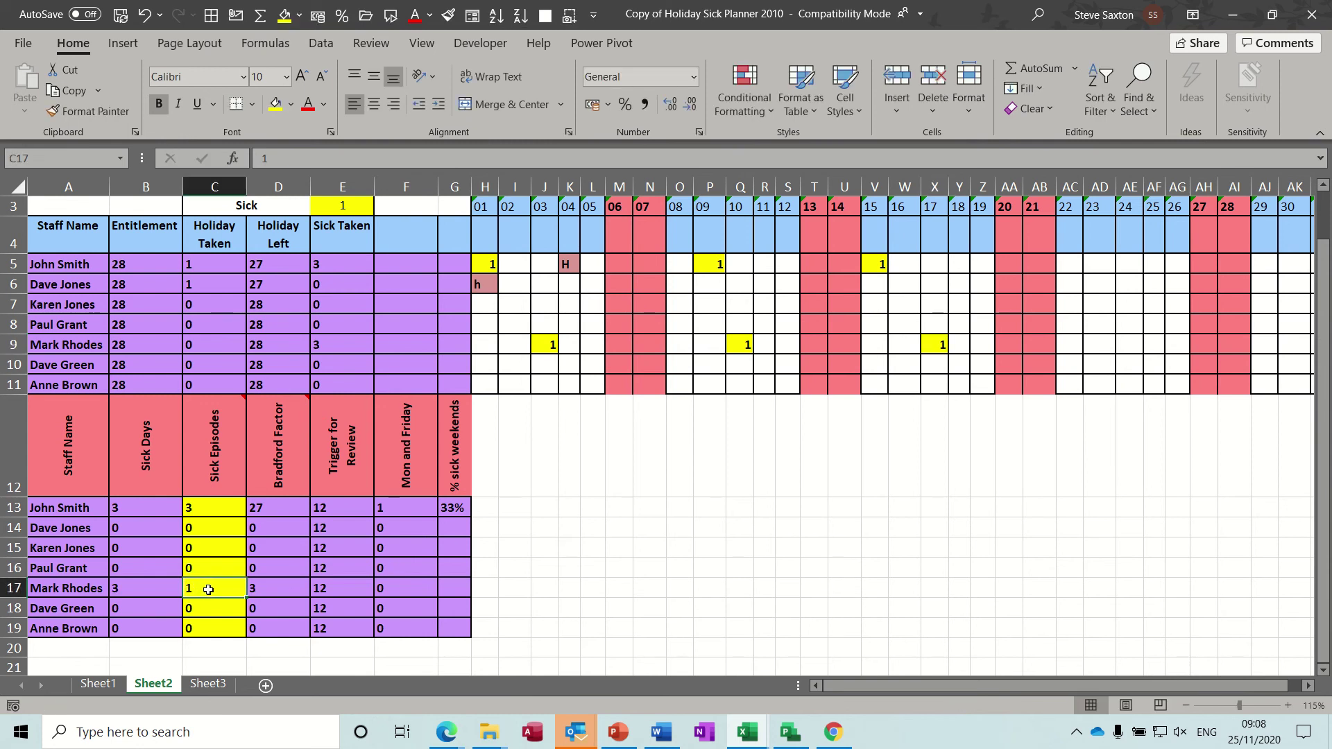
pyautogui.write('3')
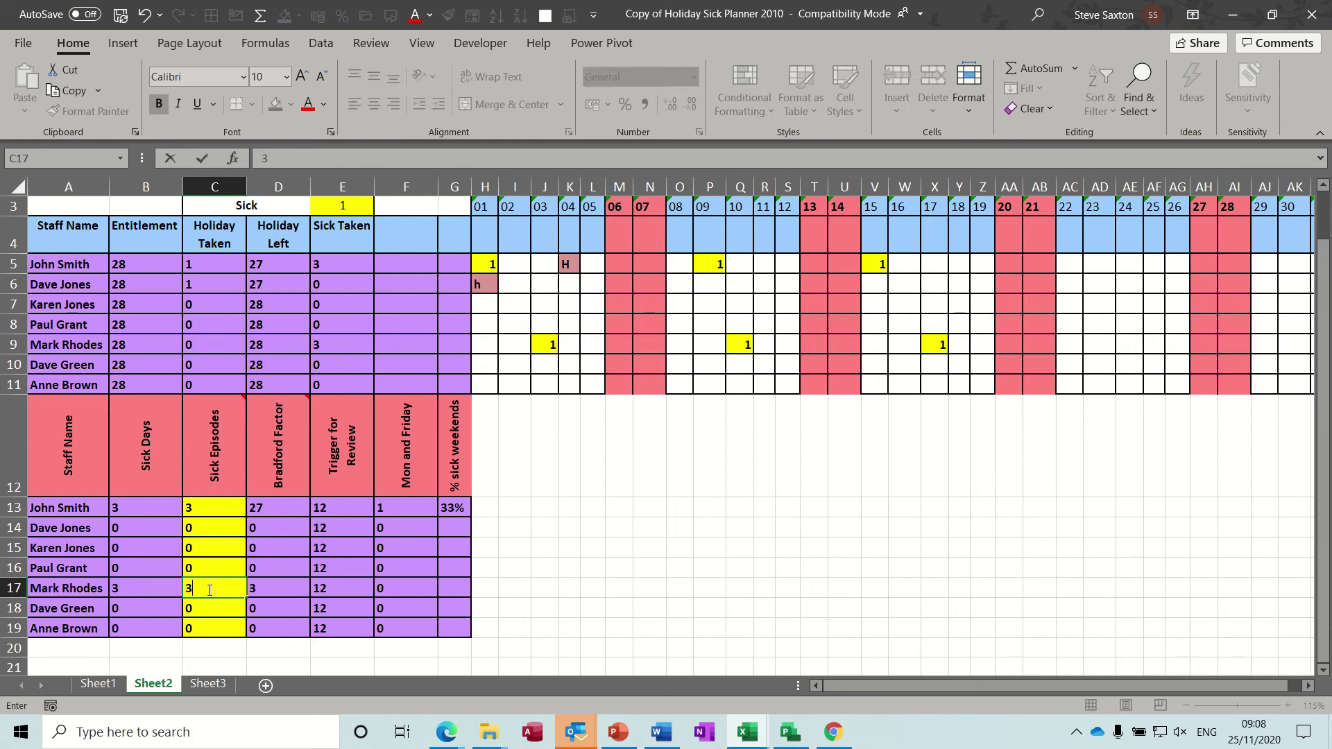
pyautogui.press('Return')
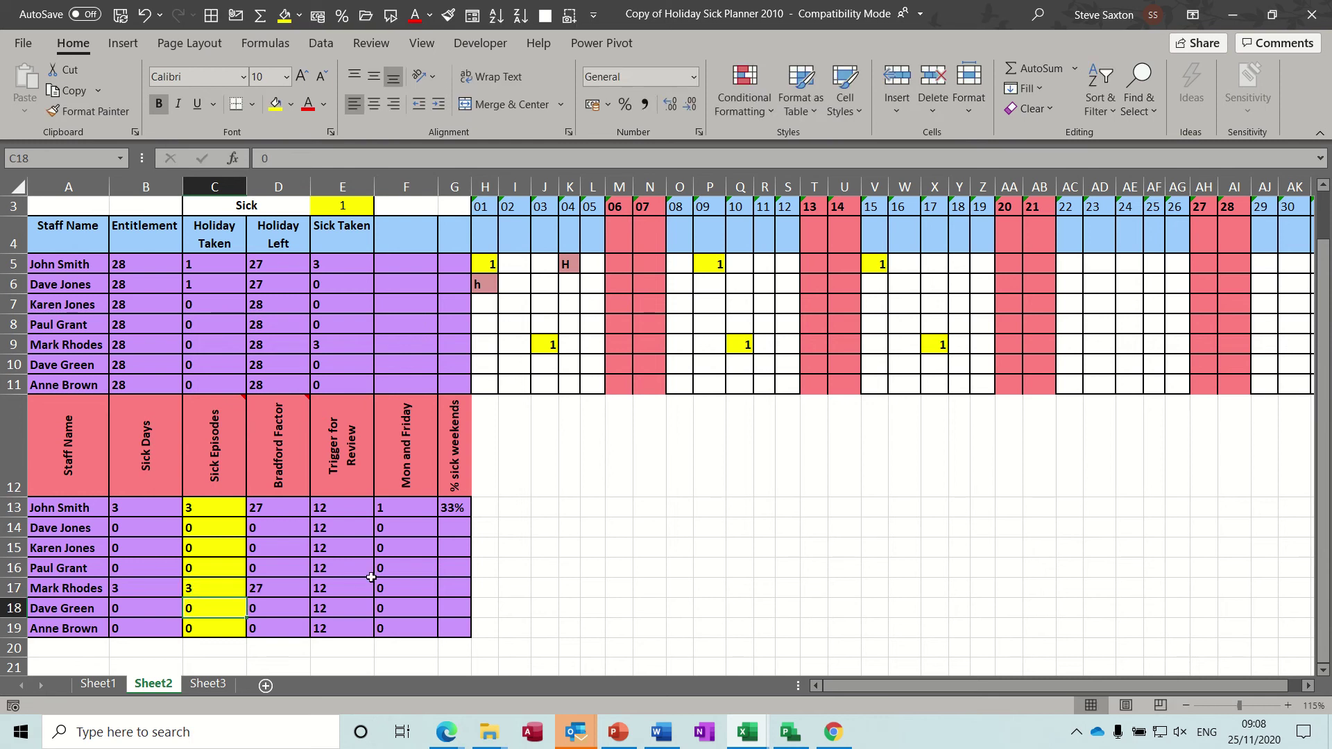
# Enter 1 for a sick day on the 26th in AG9 and set the Sick Episodes count in C17 to 4
pyautogui.click(1101, 341)
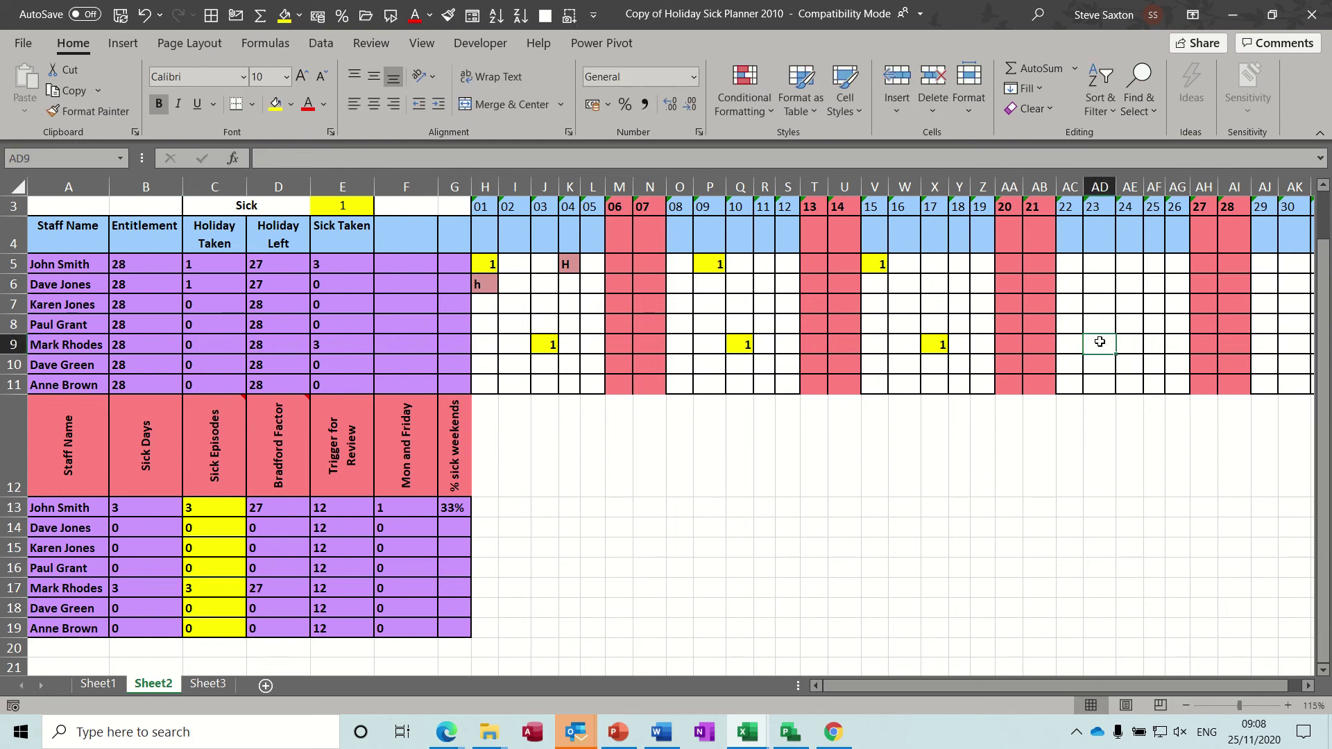
pyautogui.click(1175, 346)
pyautogui.write('1')
pyautogui.press('Return')
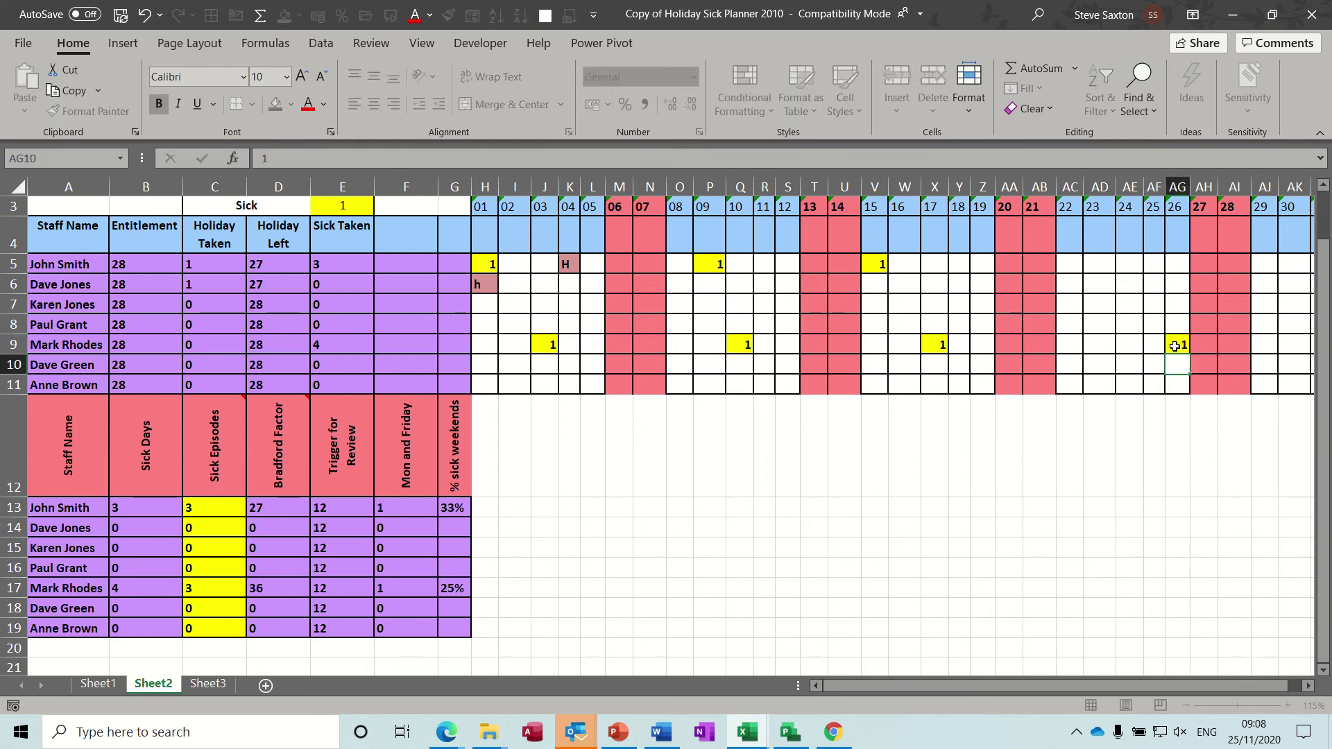
pyautogui.click(227, 589)
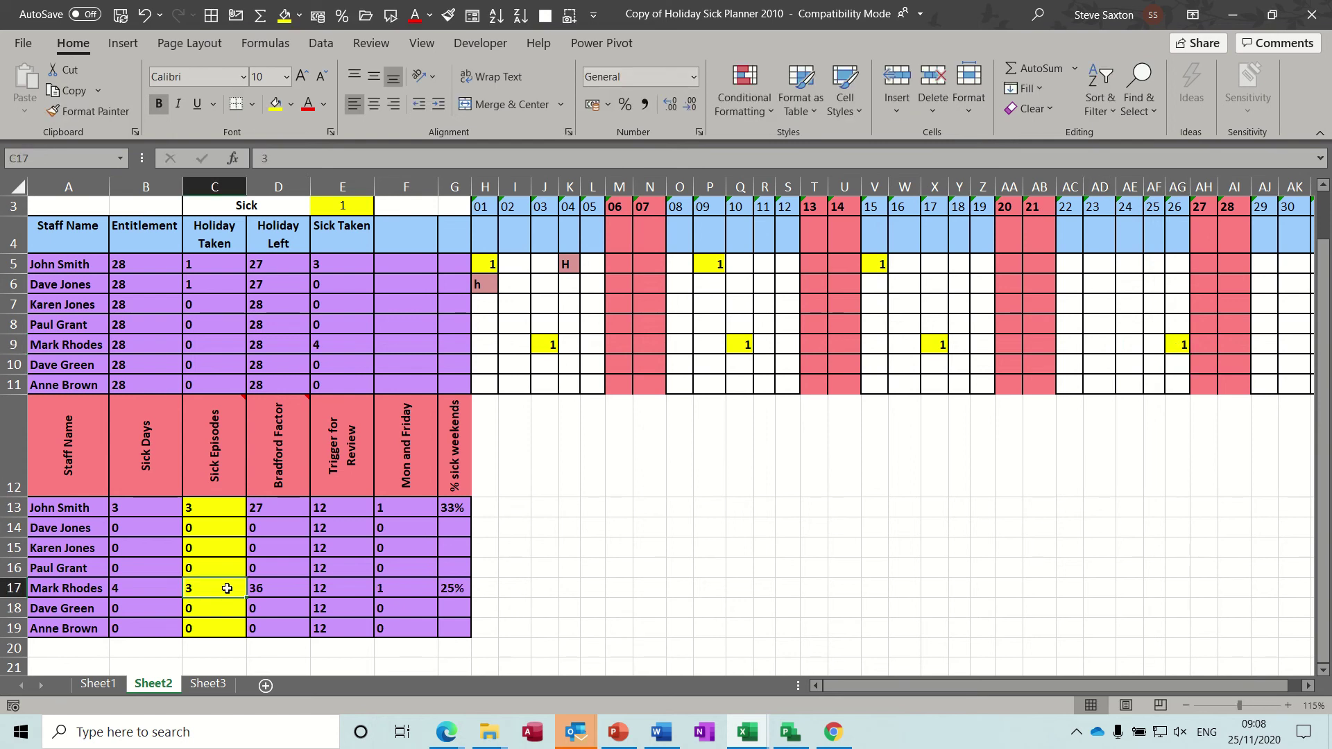
pyautogui.write('4')
pyautogui.press('Return')
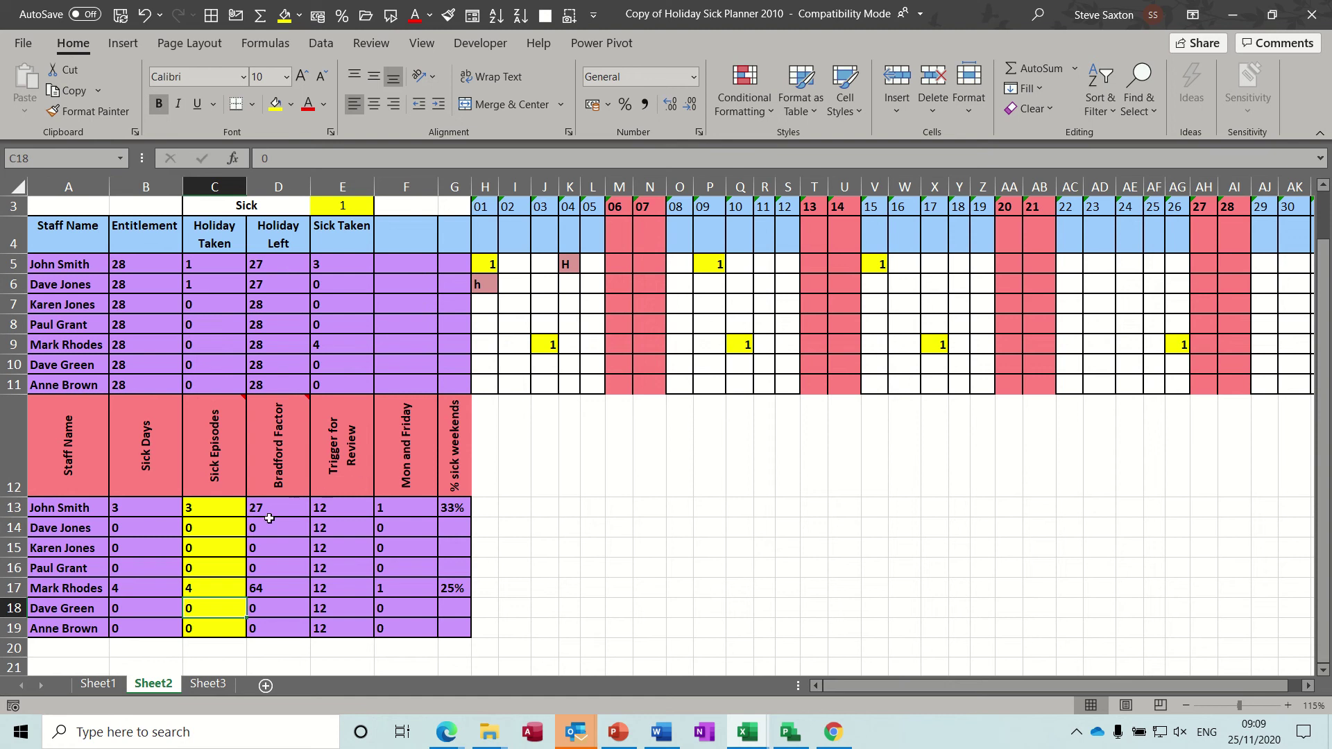
# Review the Trigger for Review cells E13:E15 and the Mon and Friday formulas in F13:F14, and clear F13
pyautogui.click(343, 512)
pyautogui.click(342, 524)
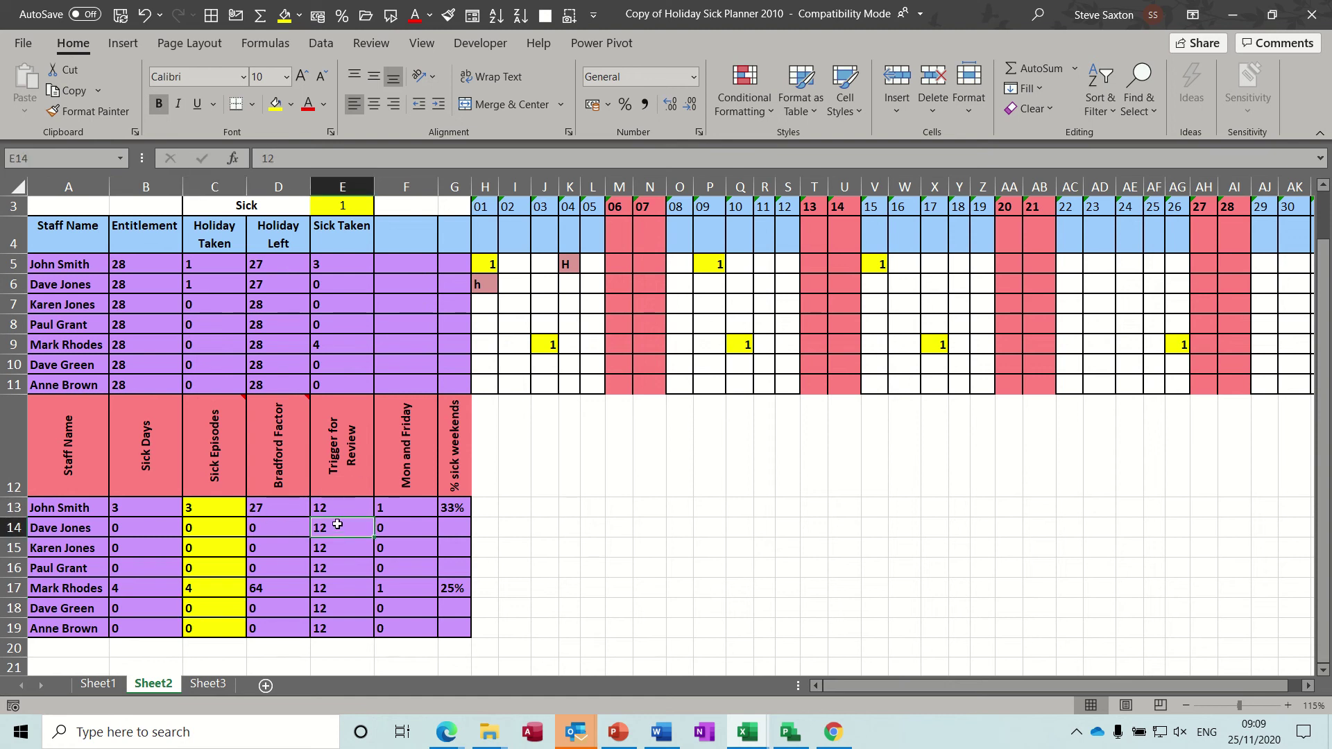
pyautogui.click(338, 546)
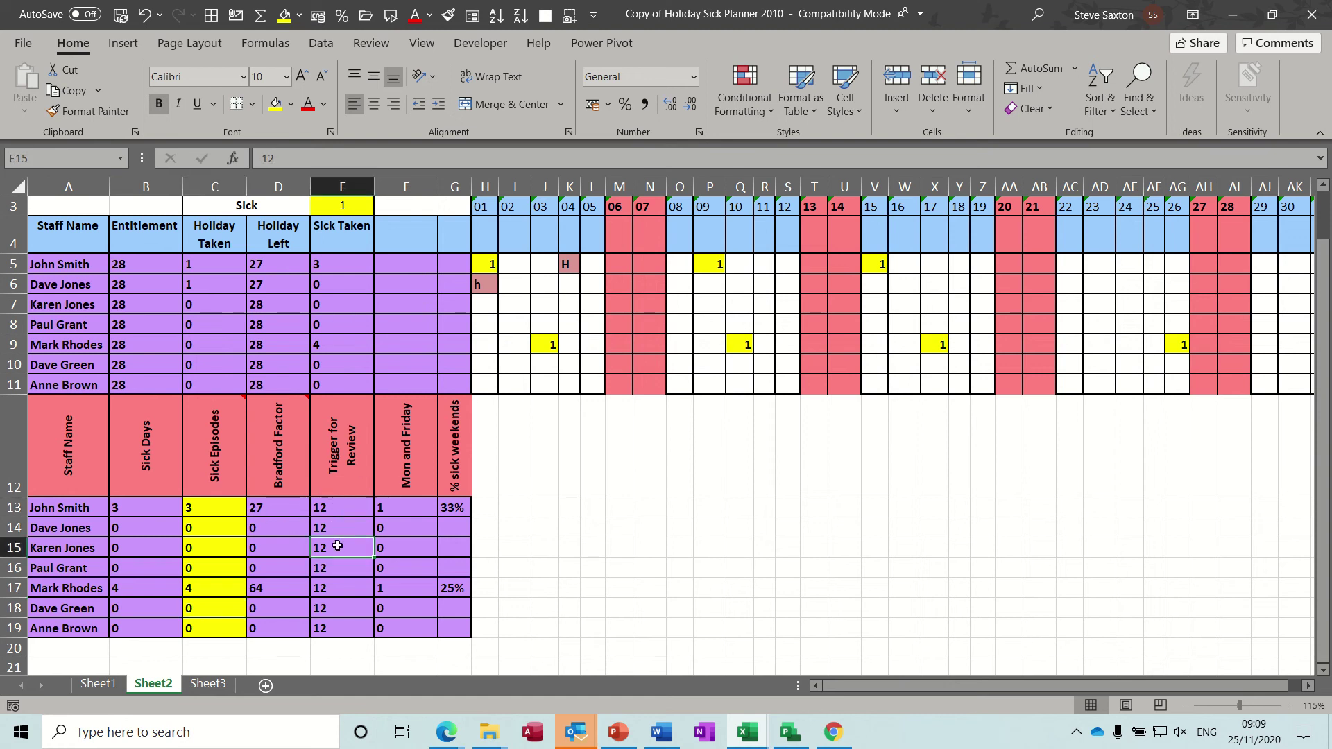
pyautogui.click(410, 511)
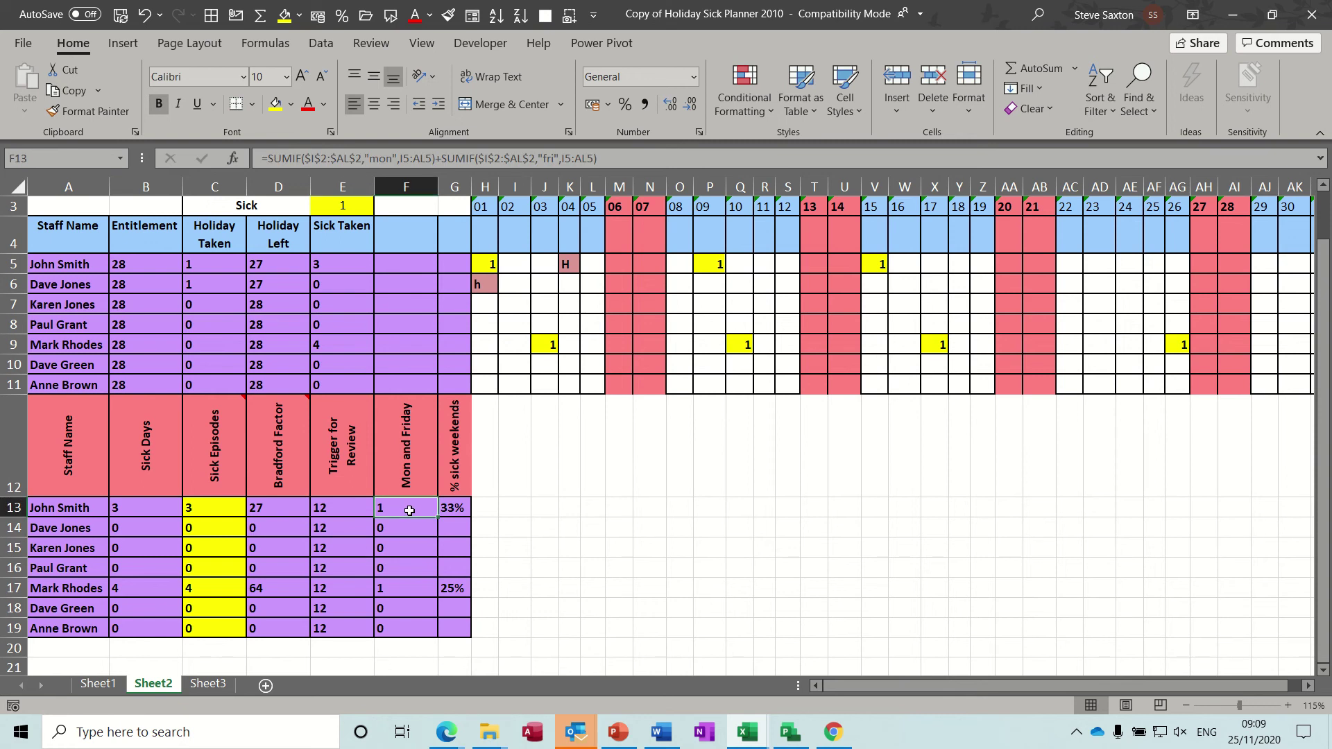
pyautogui.click(403, 529)
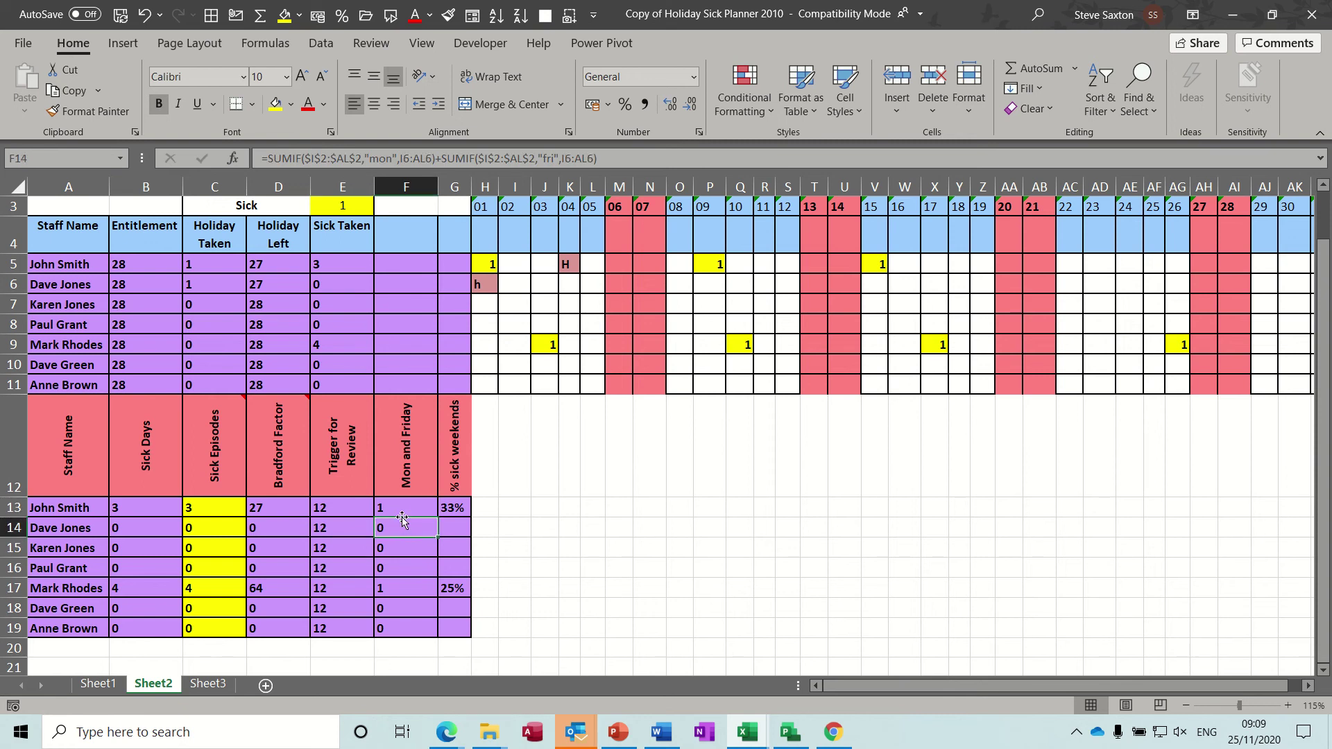
pyautogui.click(402, 509)
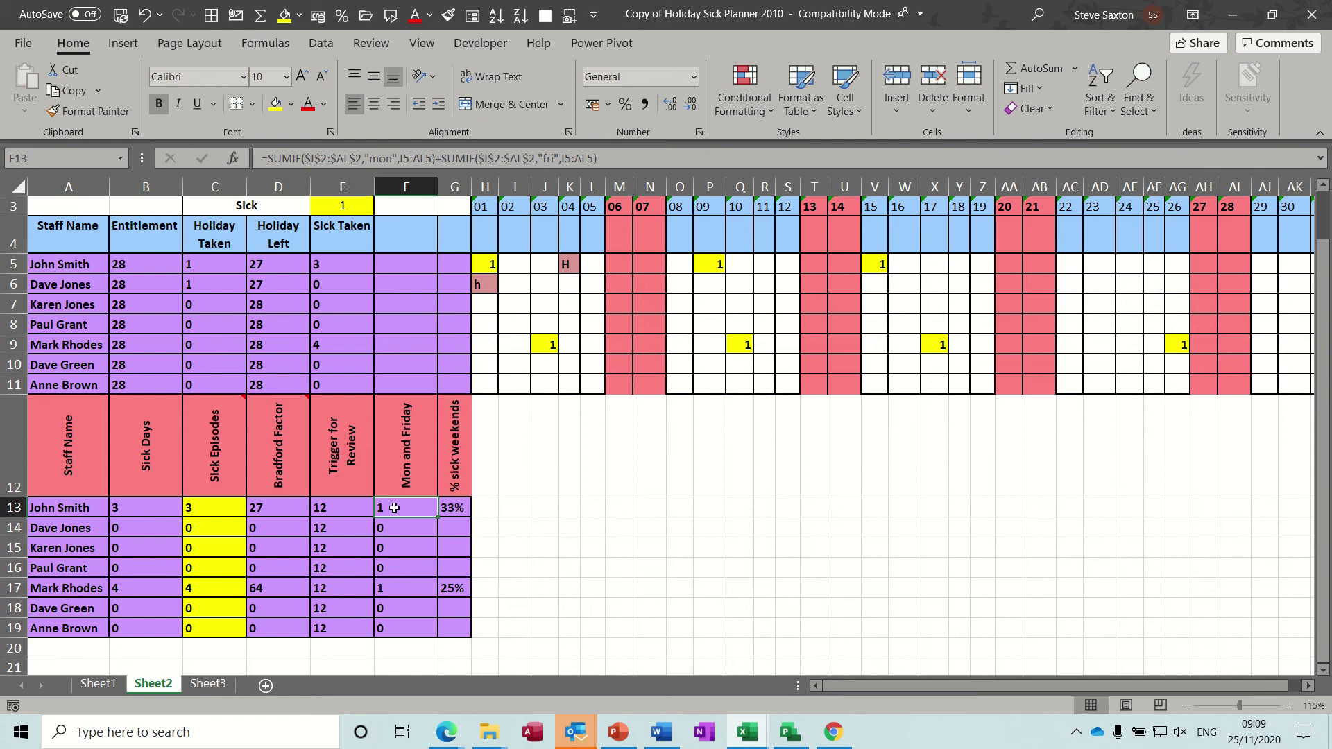
pyautogui.press('Delete')
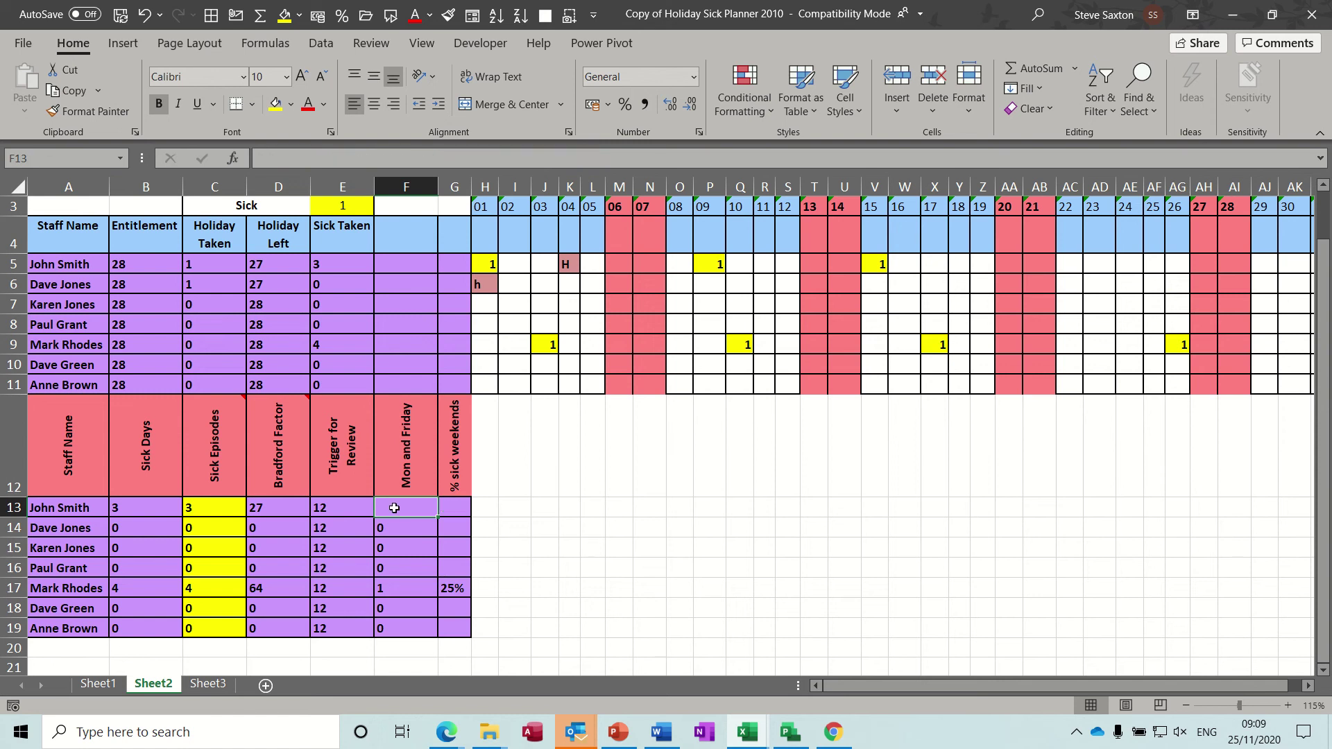
# Enter =SUMIF(H2:AL2,"Mon",H5:AL5) in F13 to total the first staff member's Monday sick days
pyautogui.write('=sum')
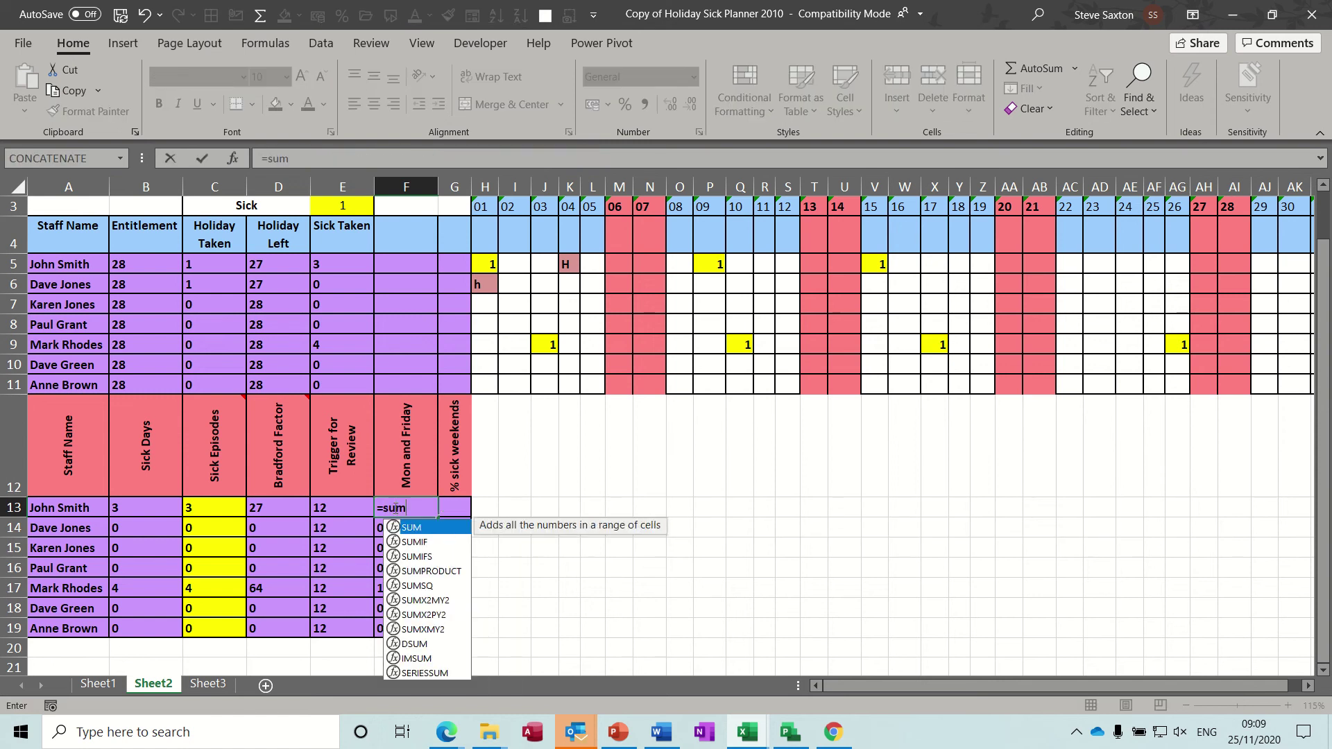
pyautogui.write('if(')
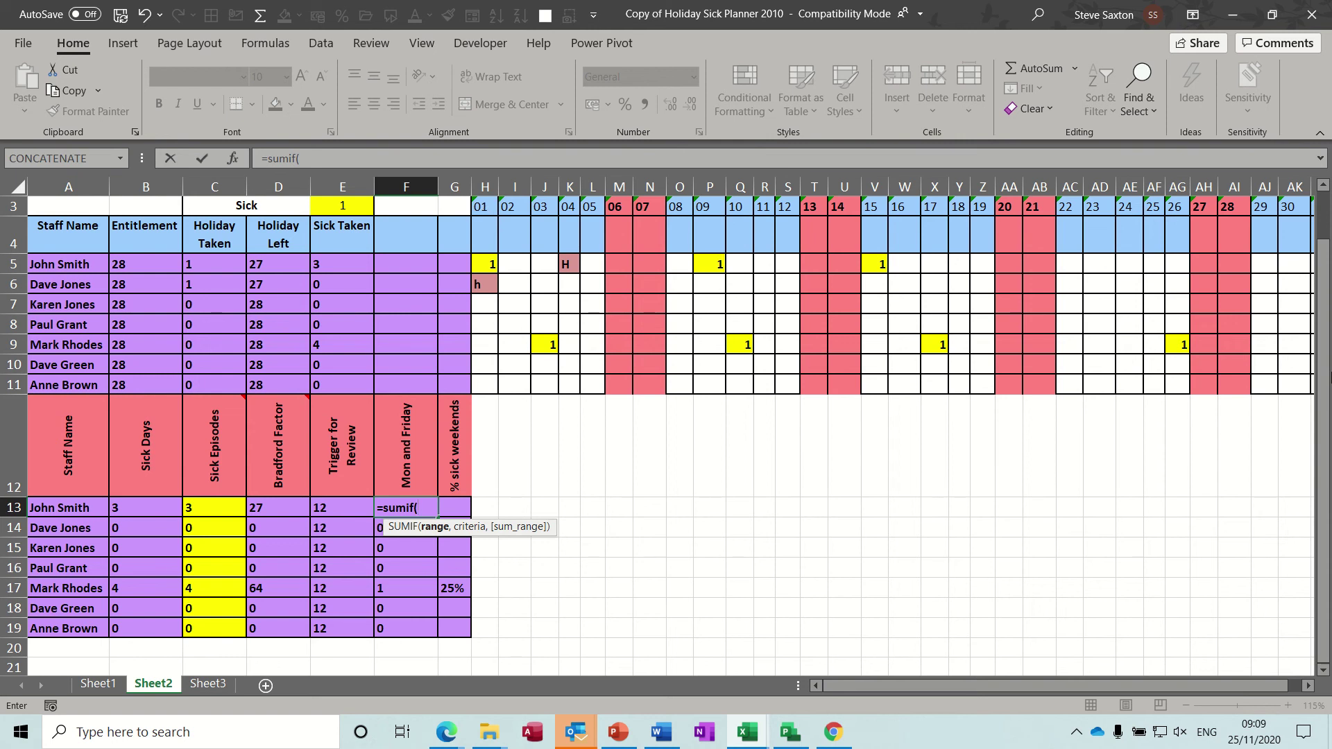
pyautogui.scroll(1, 1329, 317)
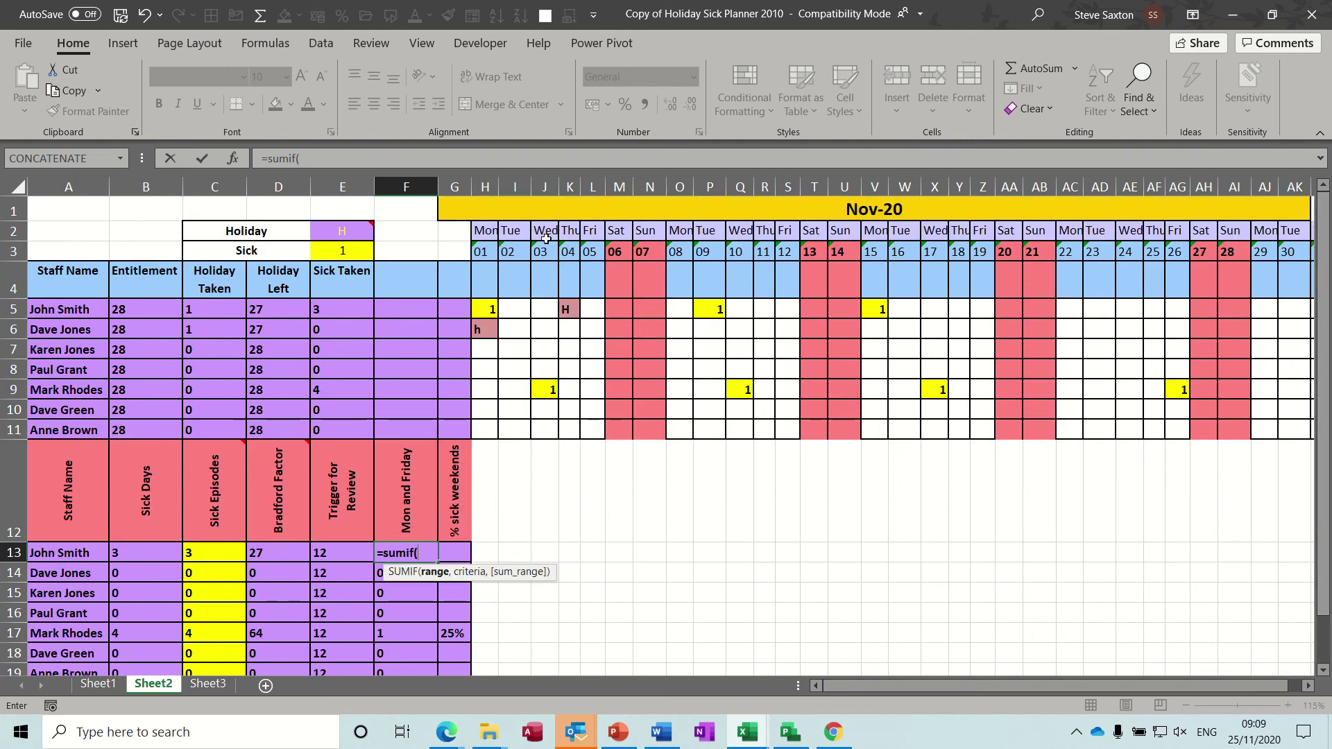
pyautogui.click(484, 233)
pyautogui.moveTo(483, 233); pyautogui.dragTo(1171, 231)
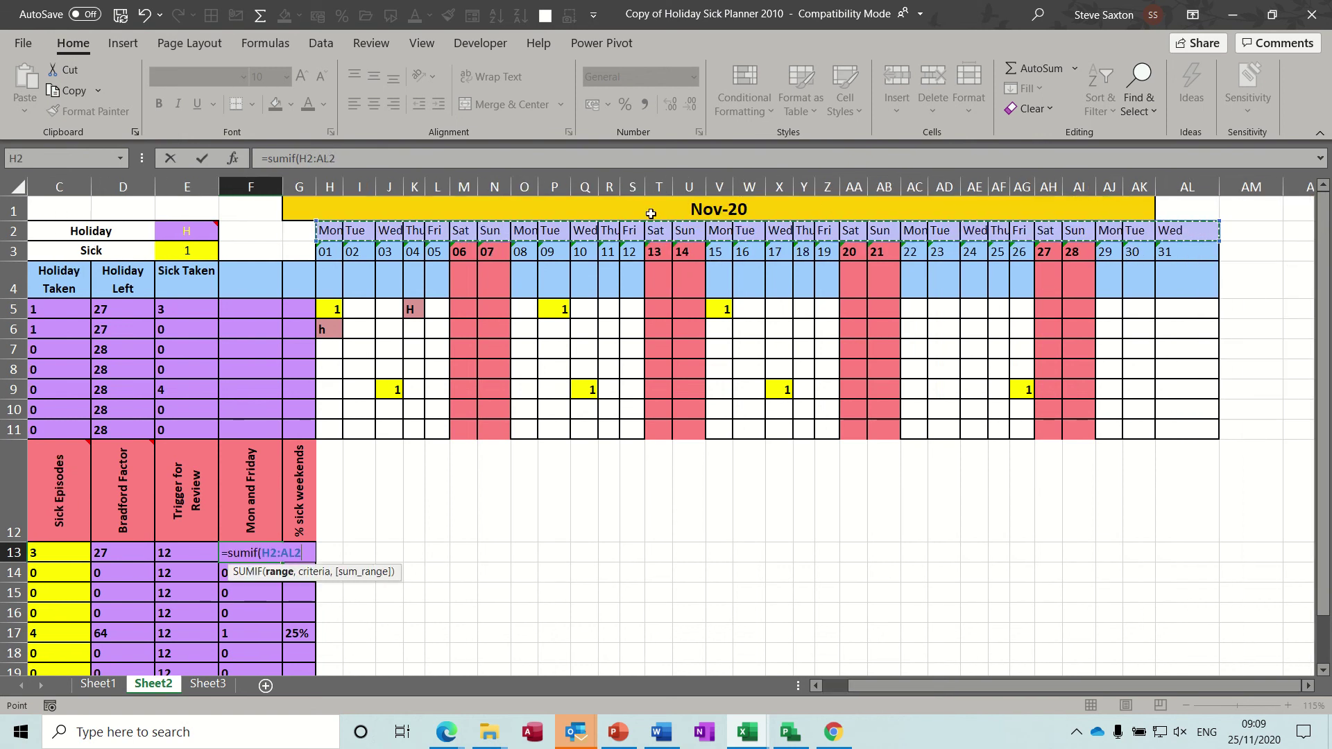
pyautogui.write(',')
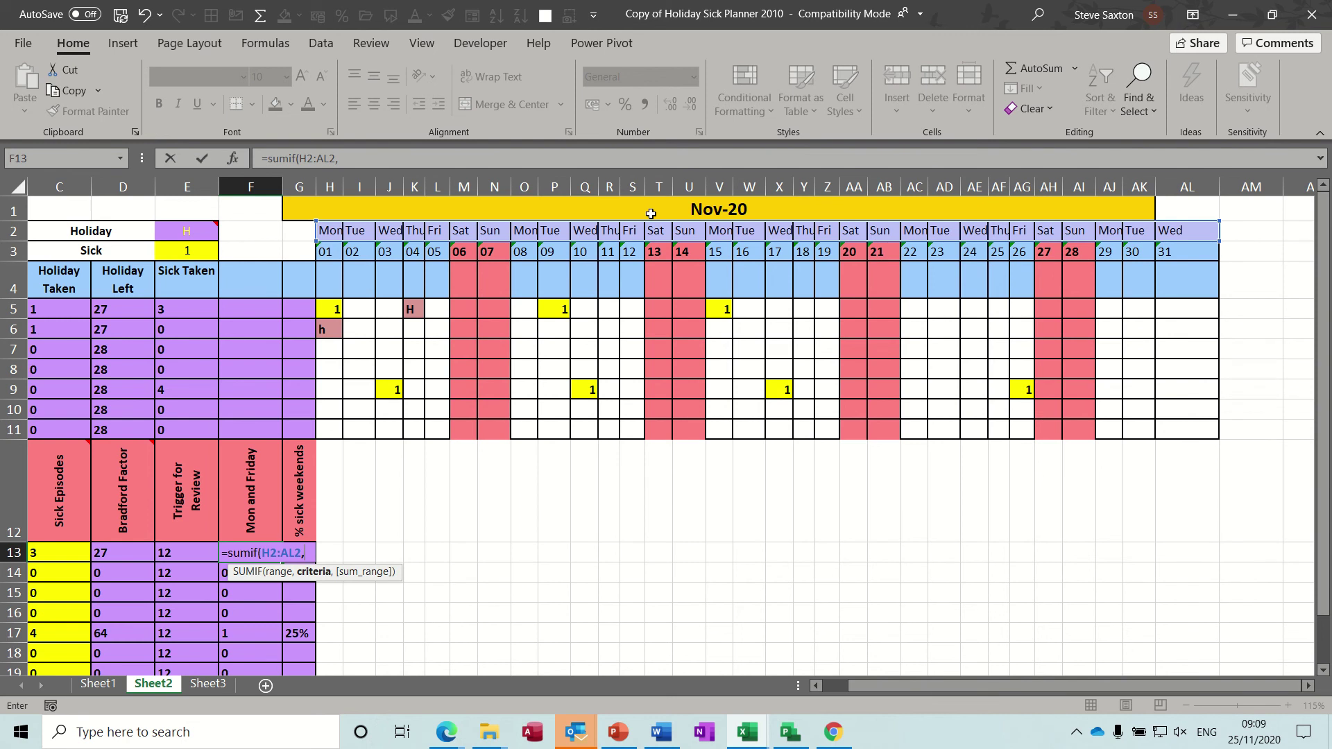
pyautogui.write('"Mon"')
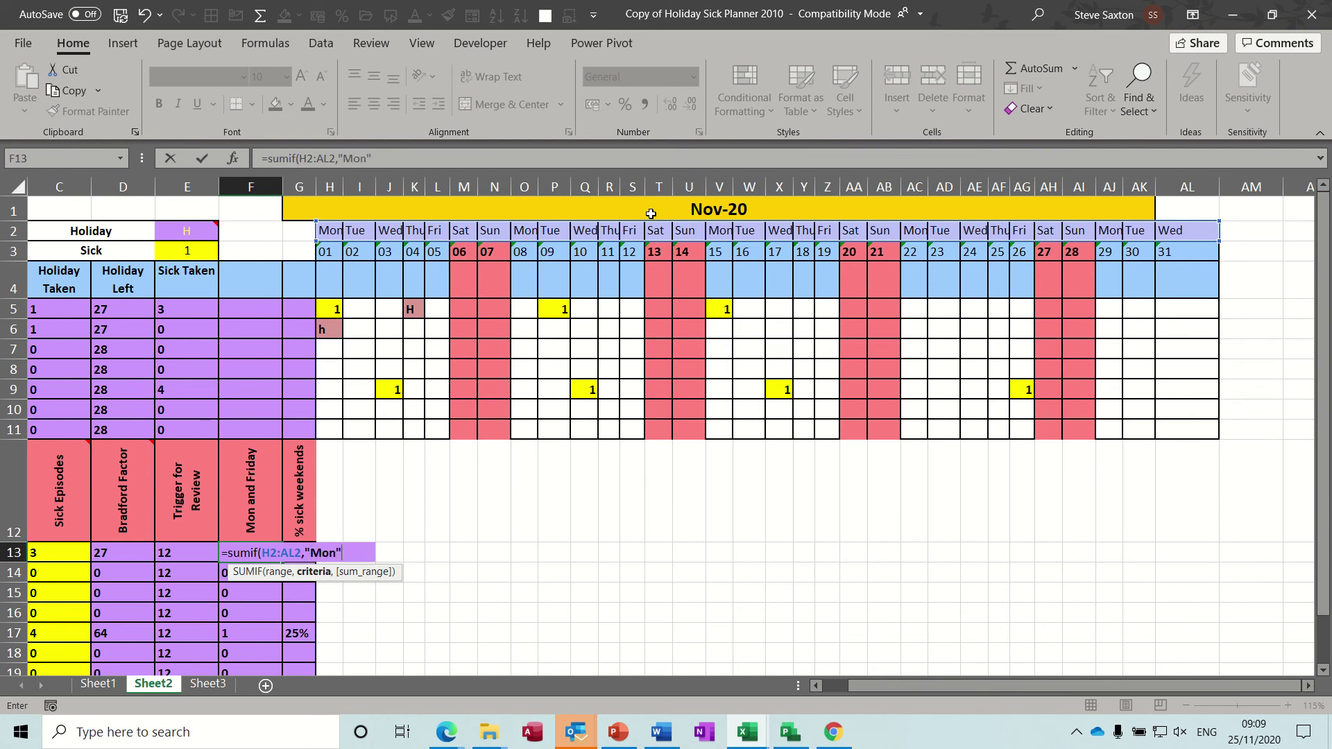
pyautogui.write(',')
pyautogui.moveTo(333, 310); pyautogui.dragTo(1170, 309)
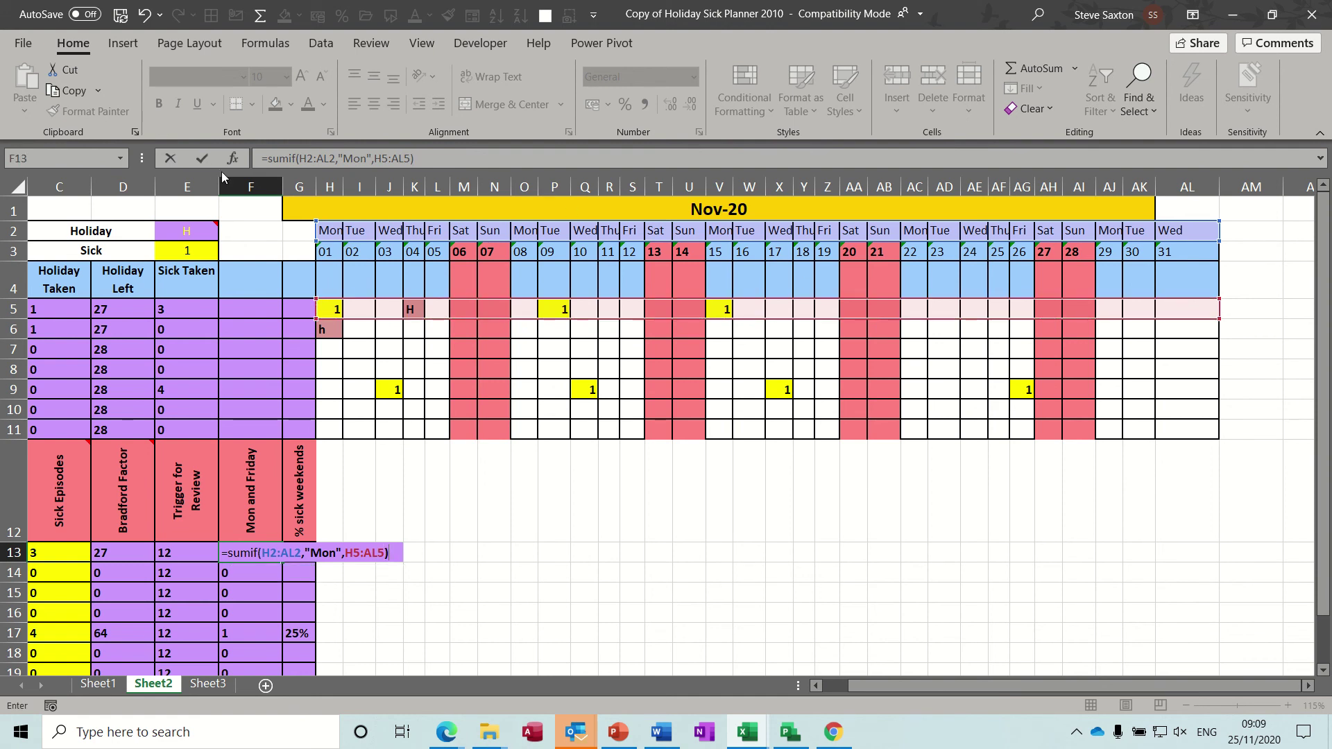
pyautogui.click(202, 159)
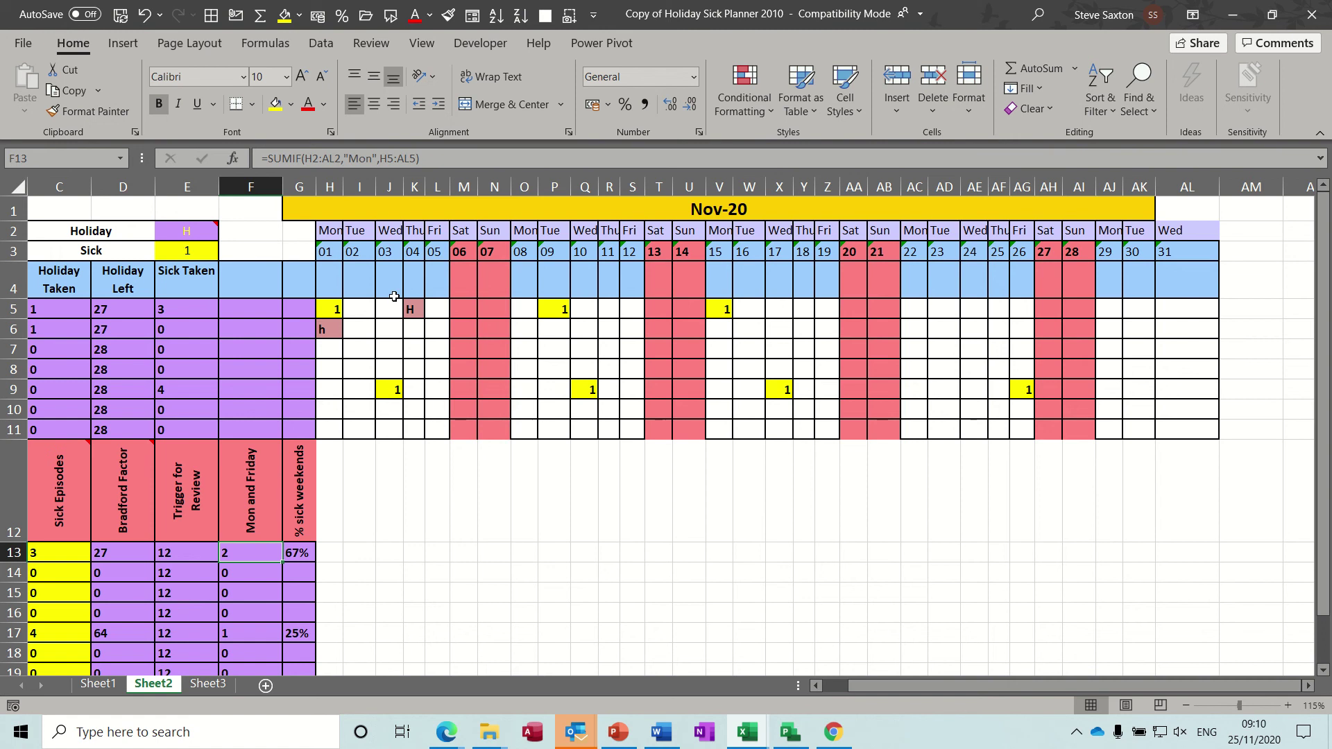
# Extend the F13 formula with +SUMIF(H2:AL2,"fri",H5:AL5) so it also adds Friday sick days
pyautogui.click(438, 161)
pyautogui.write('+sumif(')
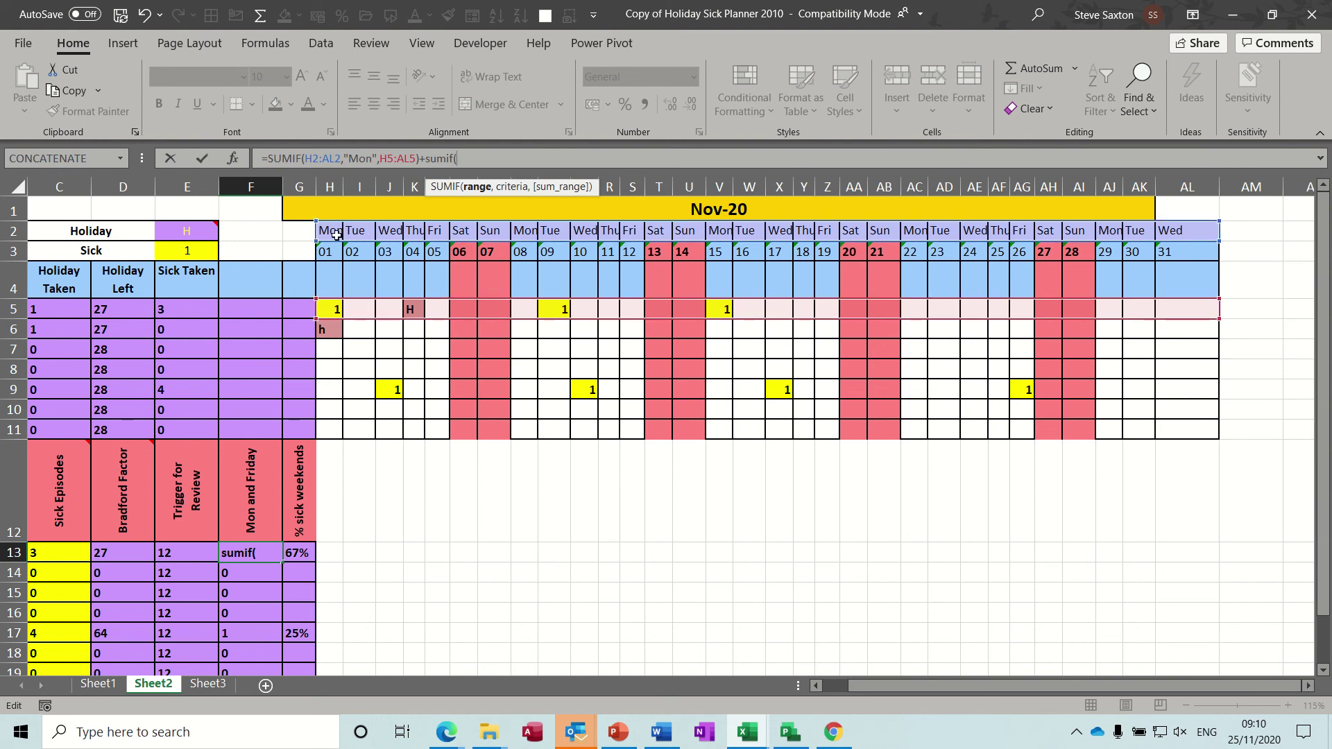
pyautogui.moveTo(334, 231); pyautogui.dragTo(1183, 229)
pyautogui.write(',"fr')
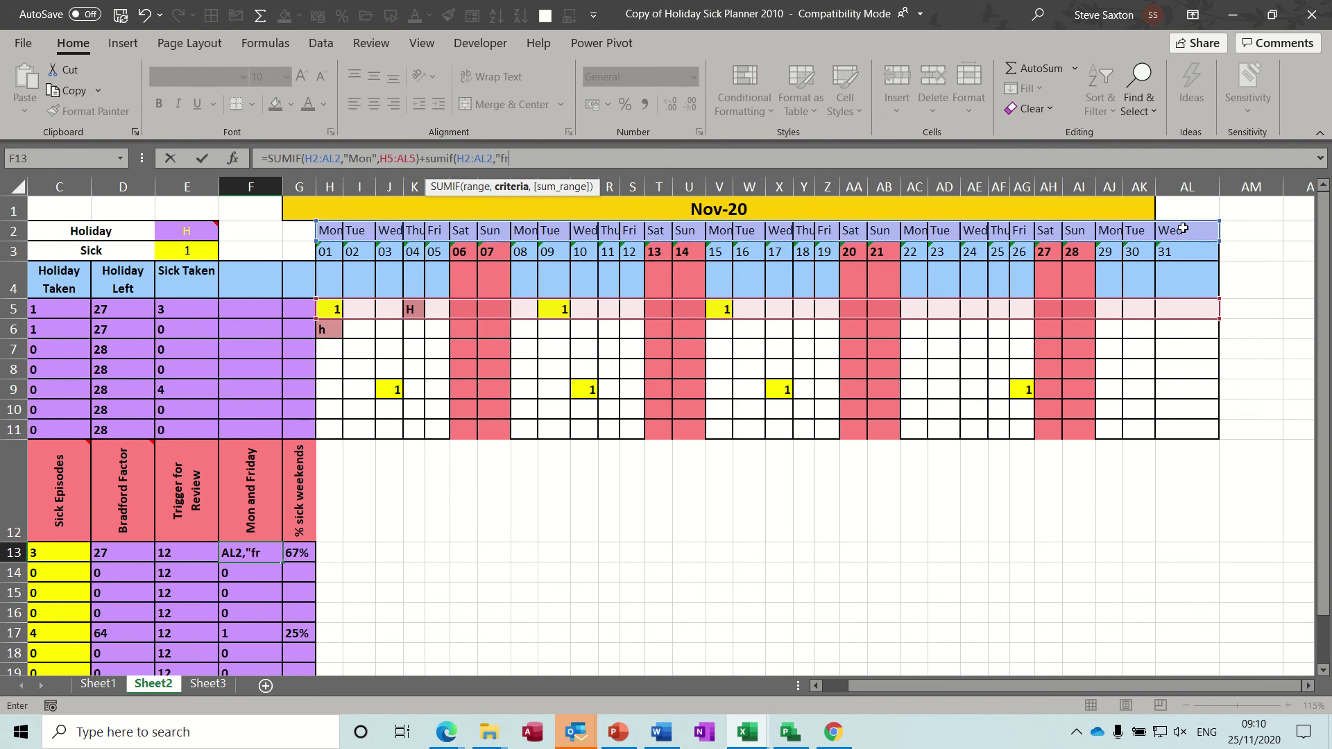
pyautogui.write('i",')
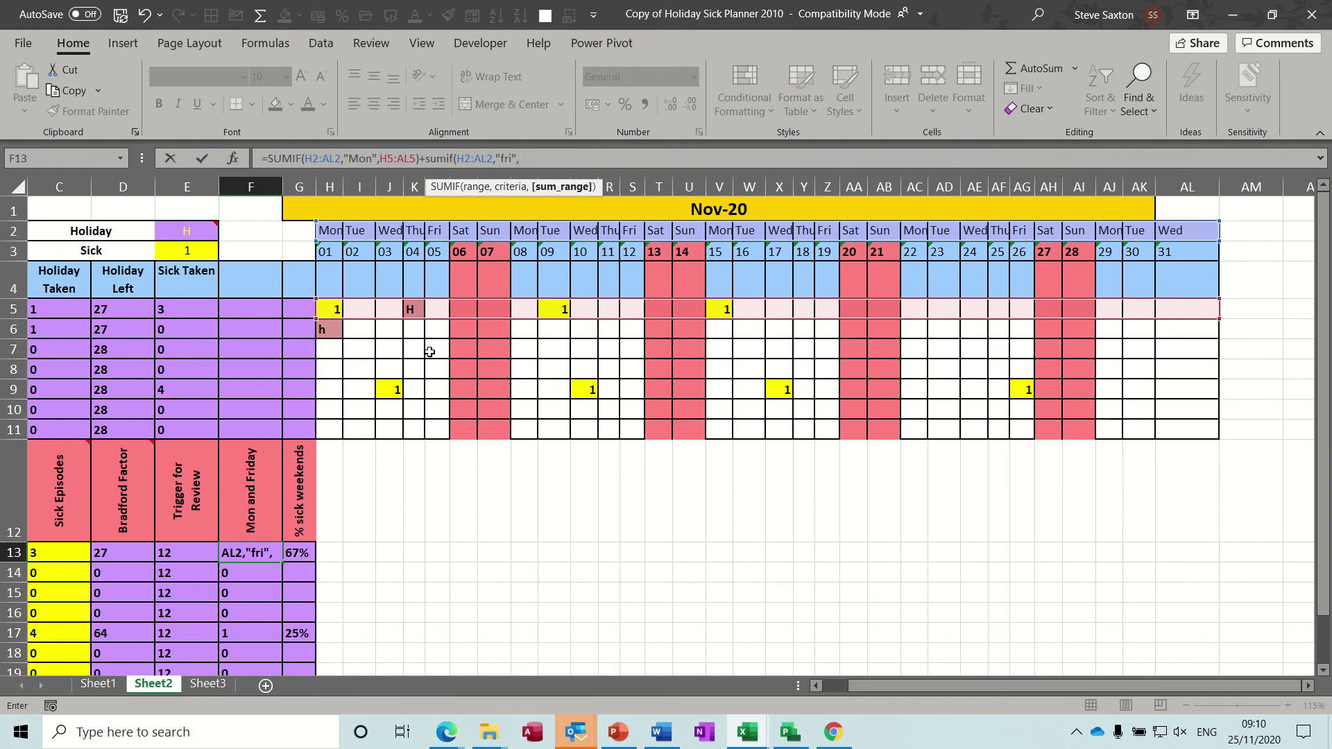
pyautogui.moveTo(331, 305); pyautogui.dragTo(1177, 318)
pyautogui.write(')')
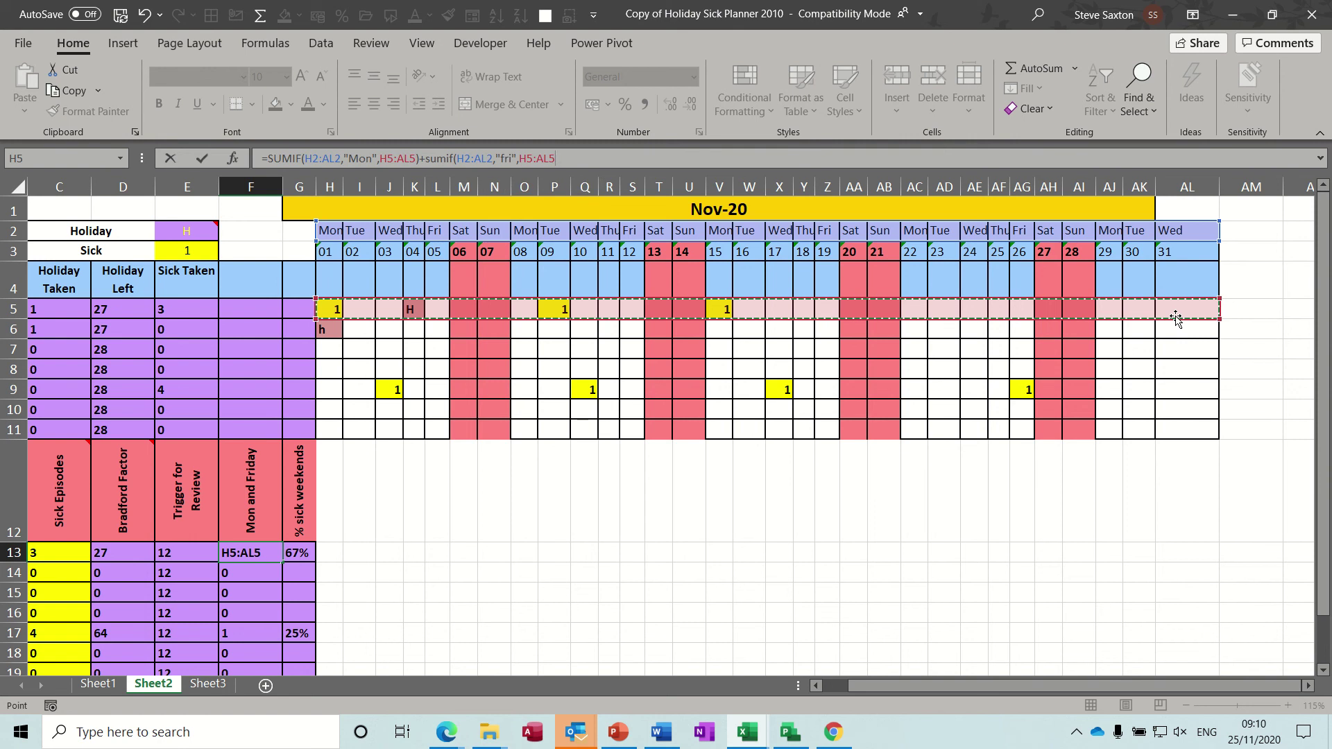
pyautogui.click(202, 161)
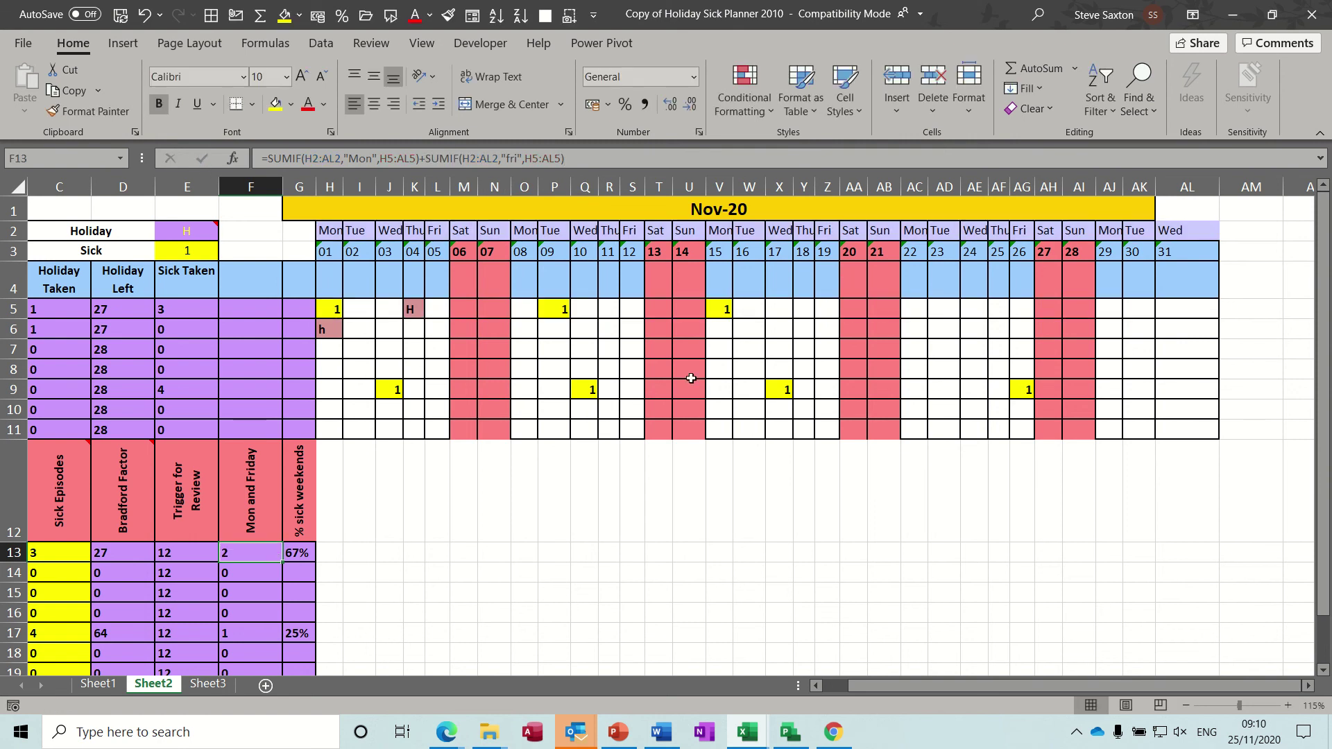
# Enter 1 for a sick day on Friday the 19th in Z5 and set the Sick Episodes count in C13 to 4
pyautogui.click(830, 310)
pyautogui.write('1')
pyautogui.press('Return')
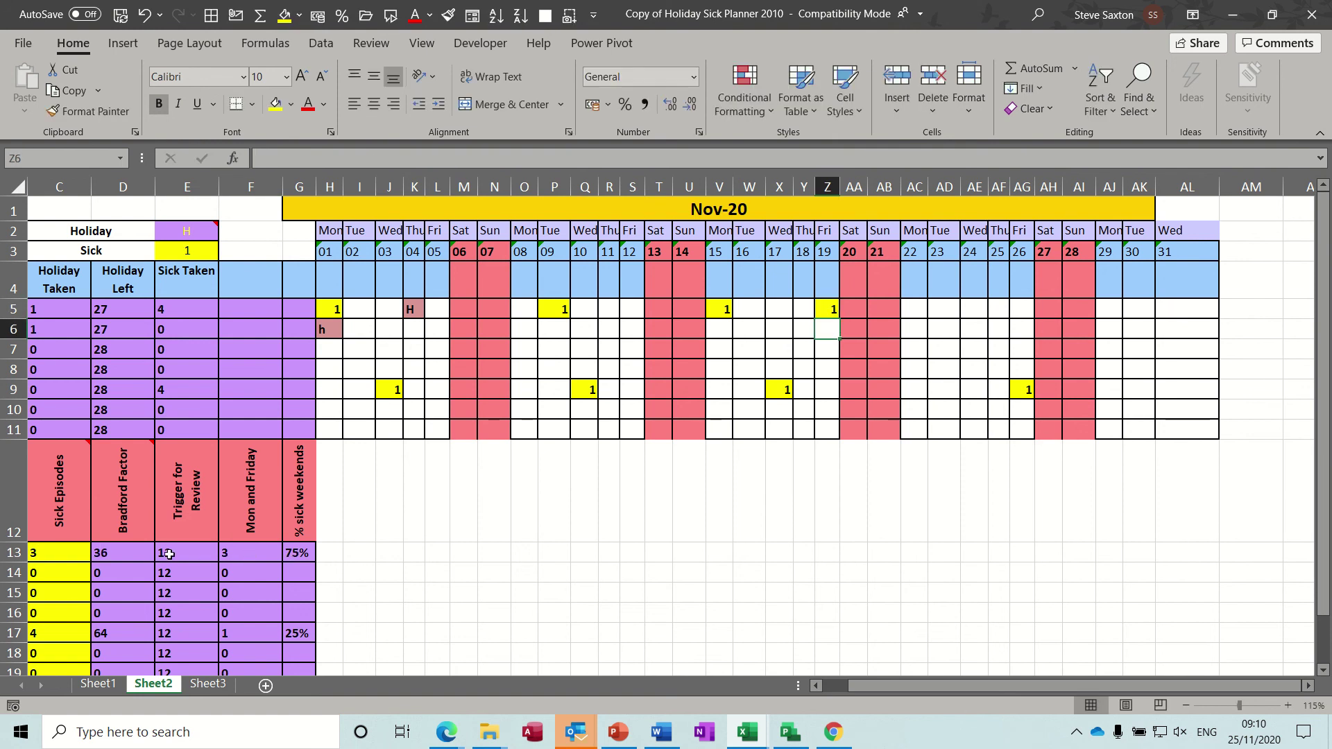
pyautogui.click(59, 555)
pyautogui.write('4')
pyautogui.press('Return')
pyautogui.click(125, 553)
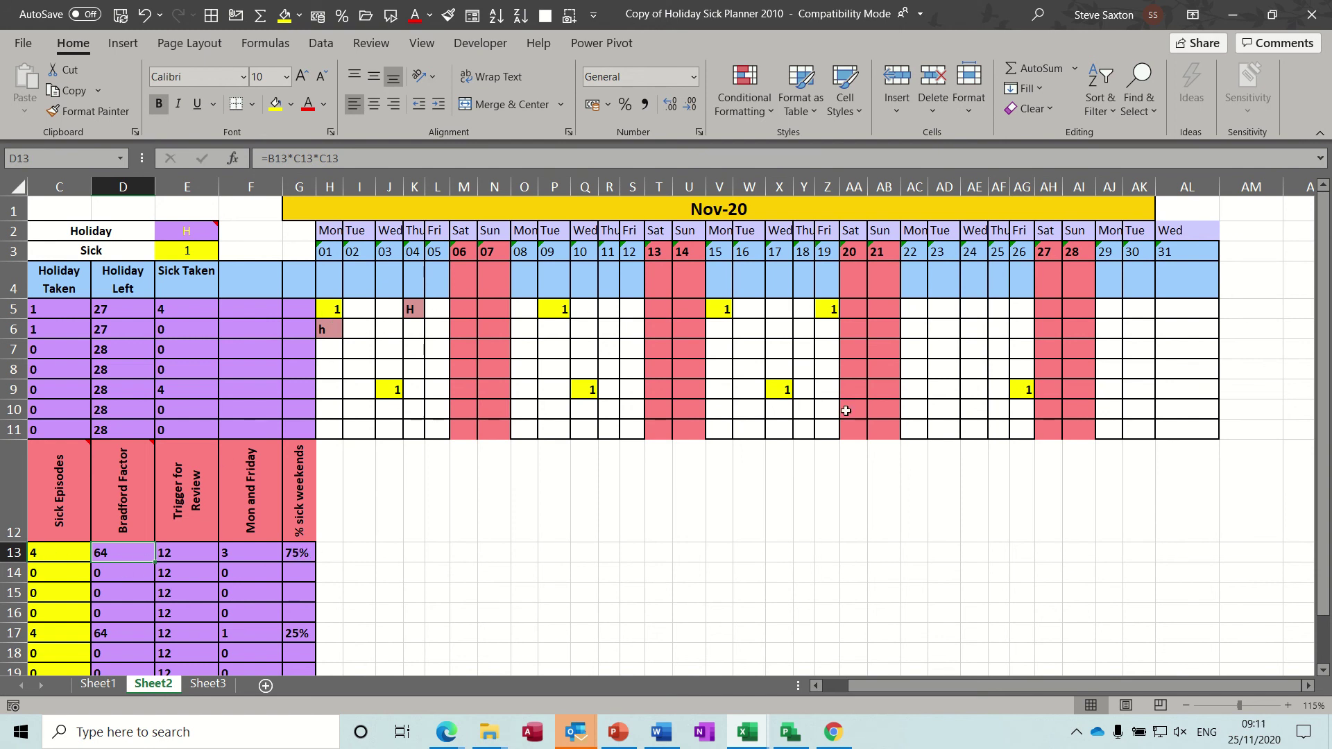
# Review the example staff sickness chart on Sheet1 and return to Sheet2
pyautogui.moveTo(883, 682); pyautogui.dragTo(843, 688)
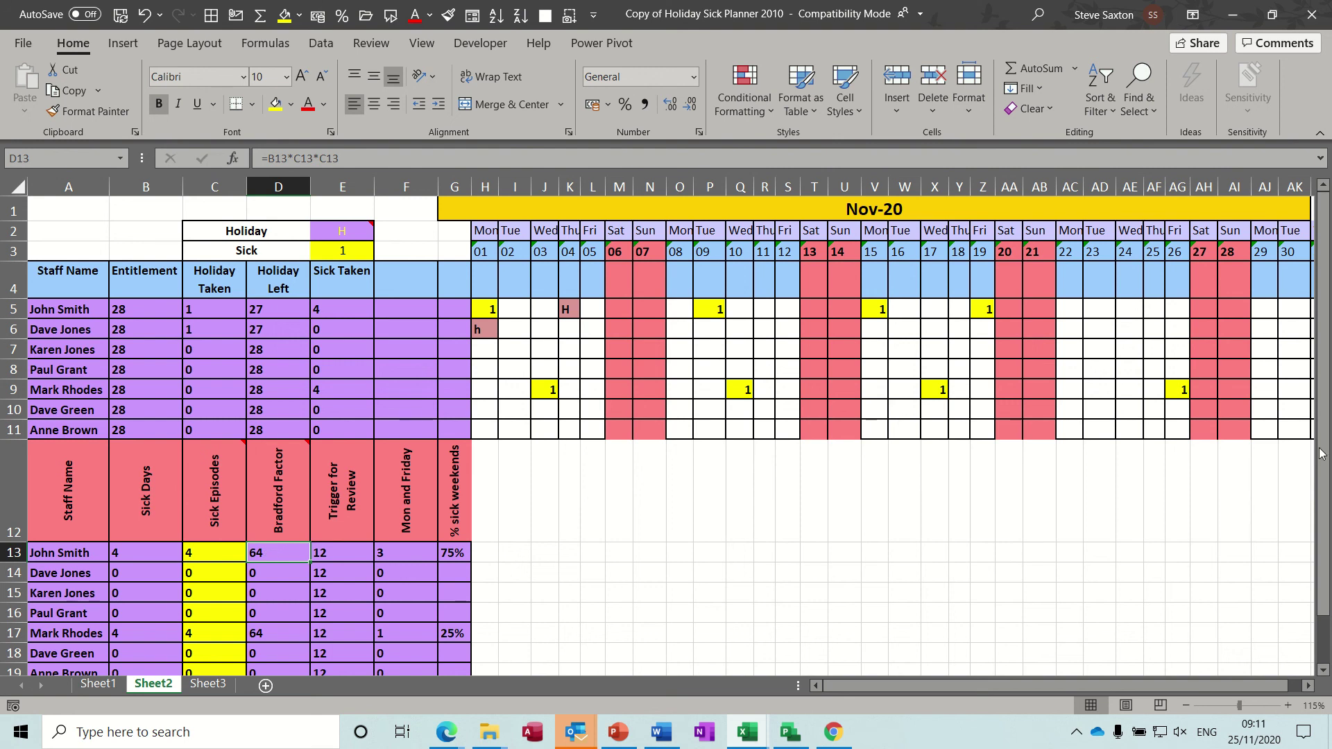
pyautogui.moveTo(1329, 469); pyautogui.dragTo(1326, 536)
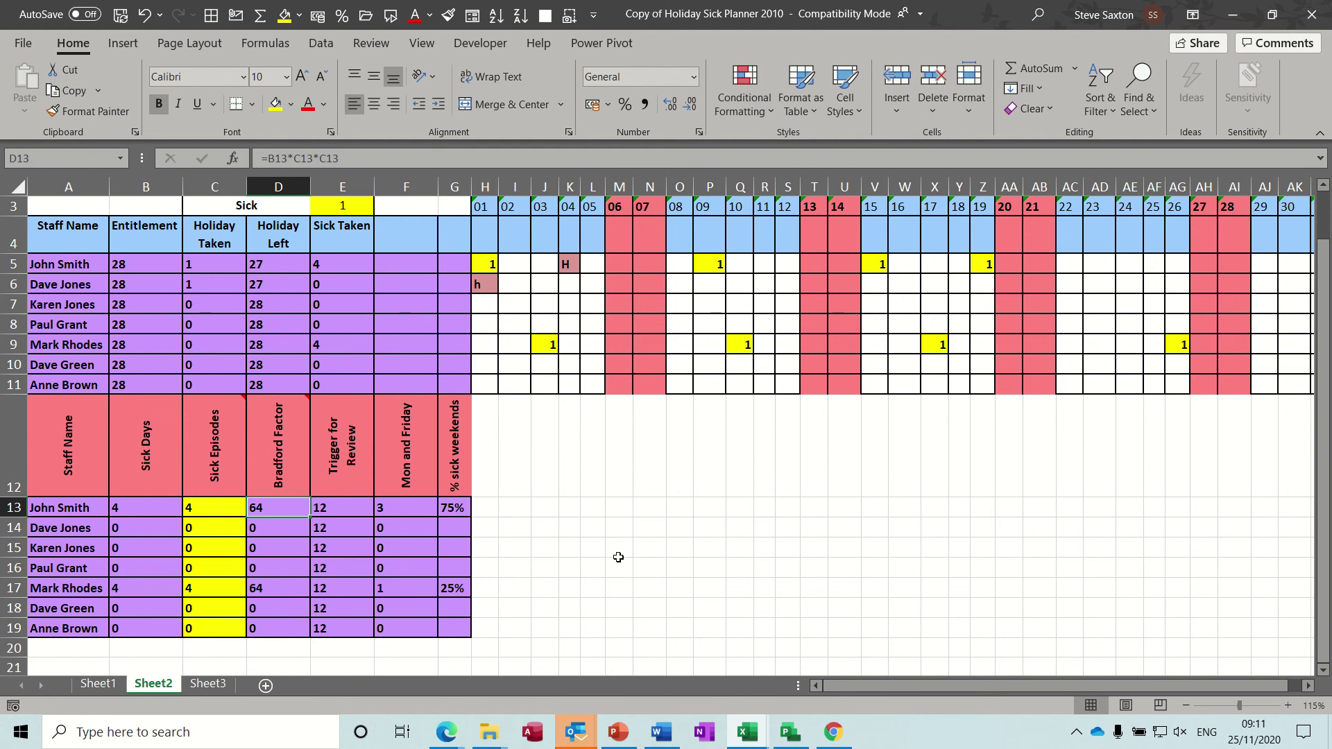
pyautogui.click(98, 684)
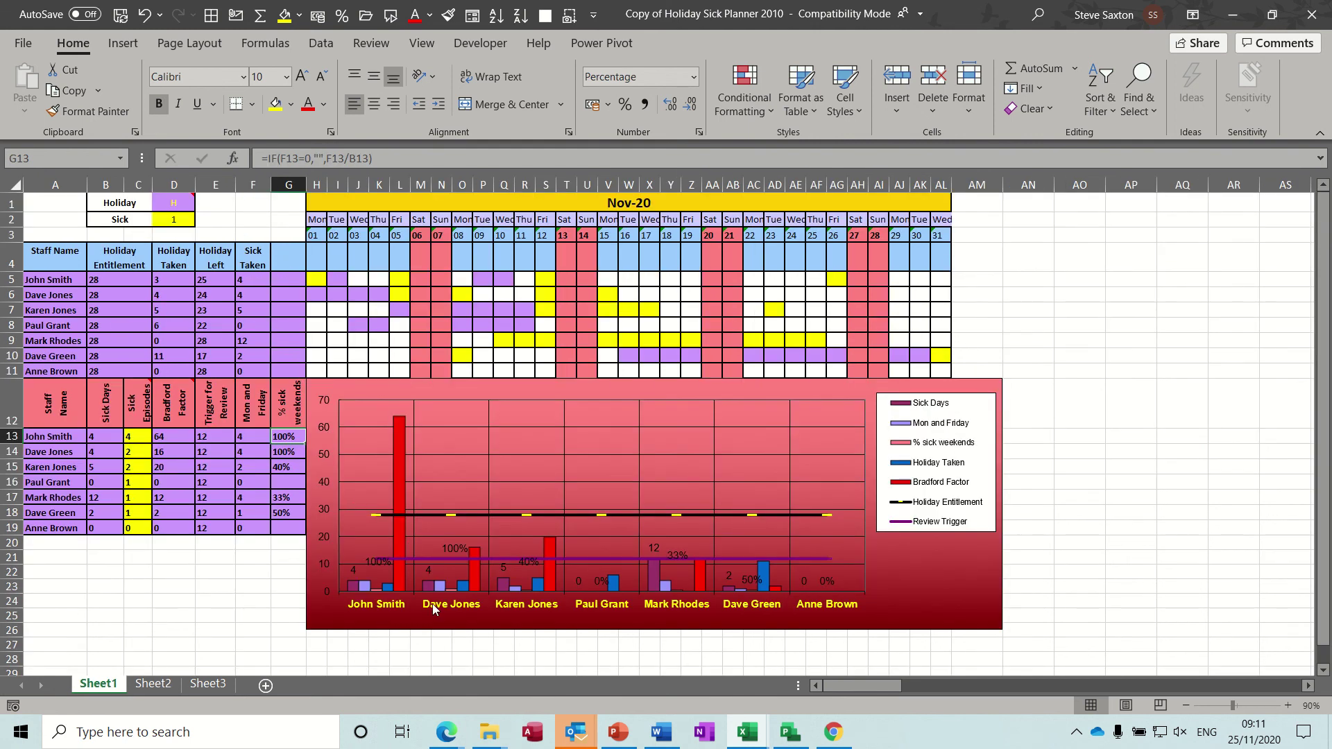
pyautogui.click(349, 407)
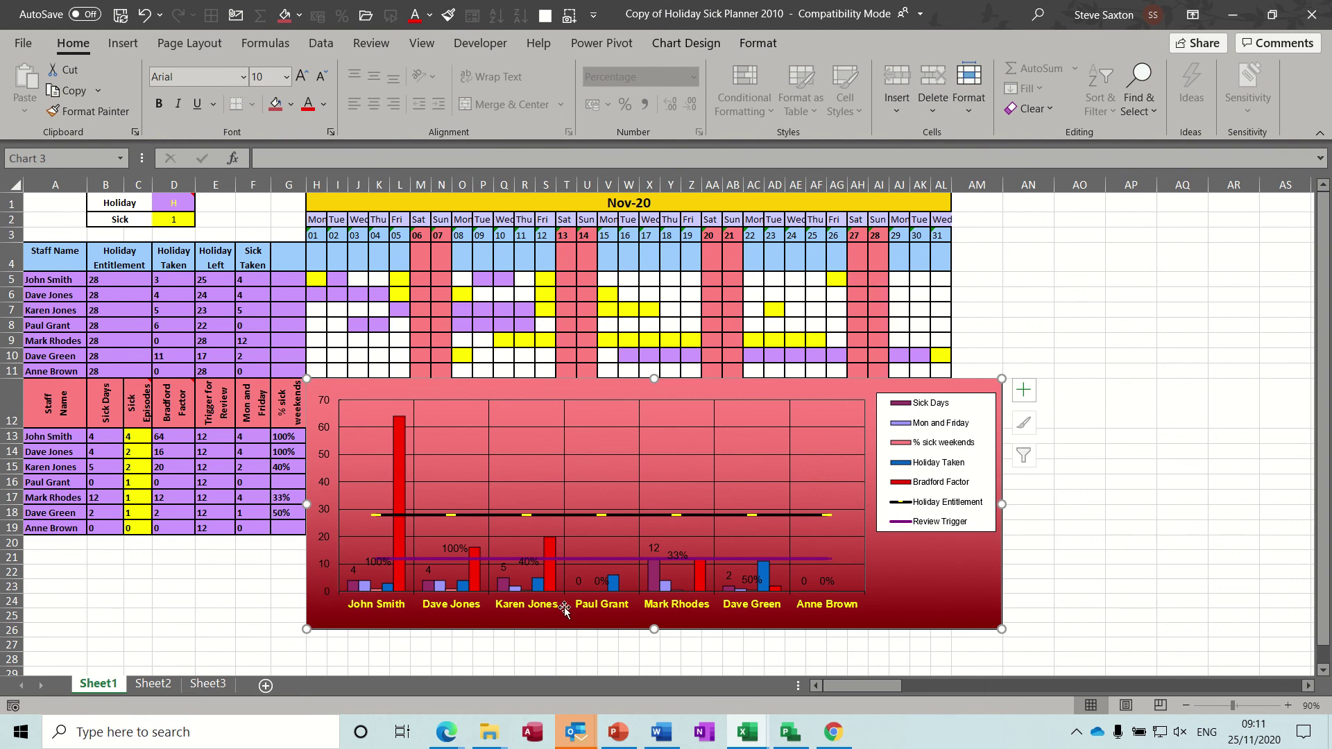
pyautogui.click(154, 685)
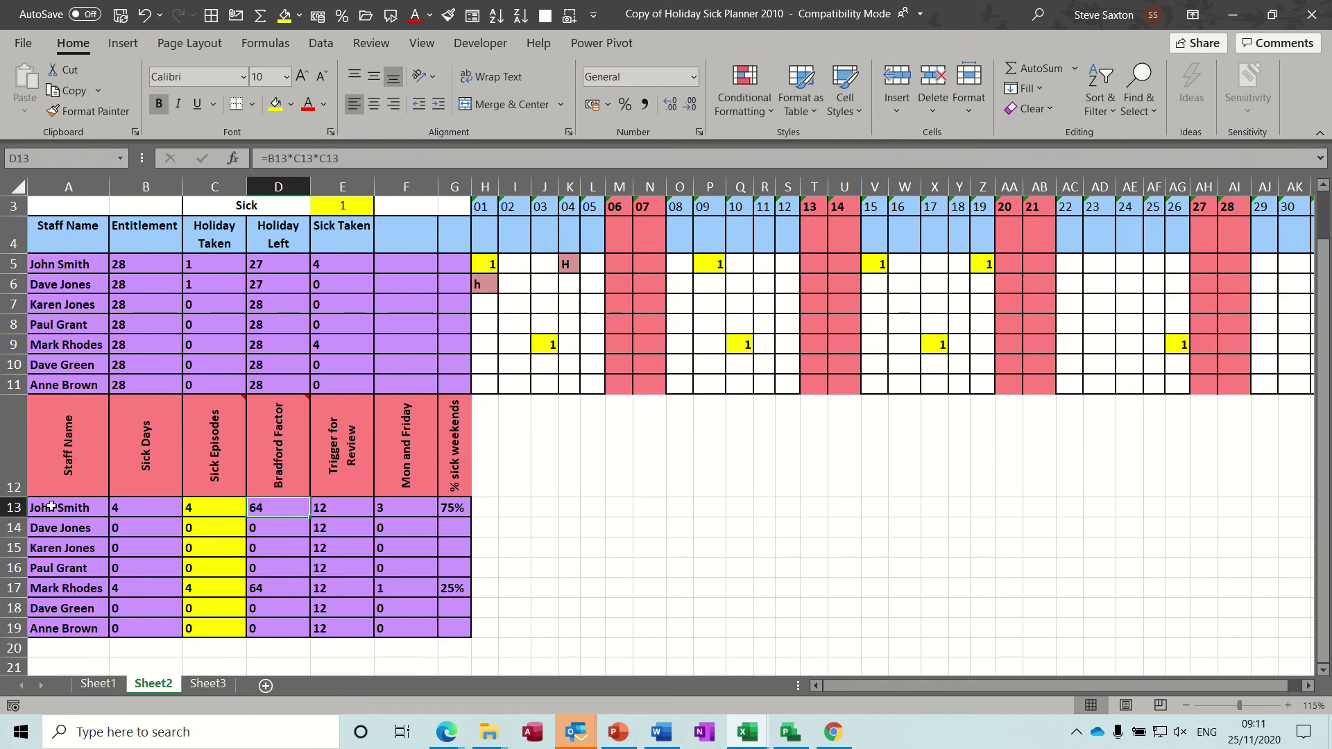
# Insert a 2-D clustered column chart from A12:F19 and place it beneath the calendar, beside the sickness summary table
pyautogui.moveTo(55, 479); pyautogui.dragTo(431, 635)
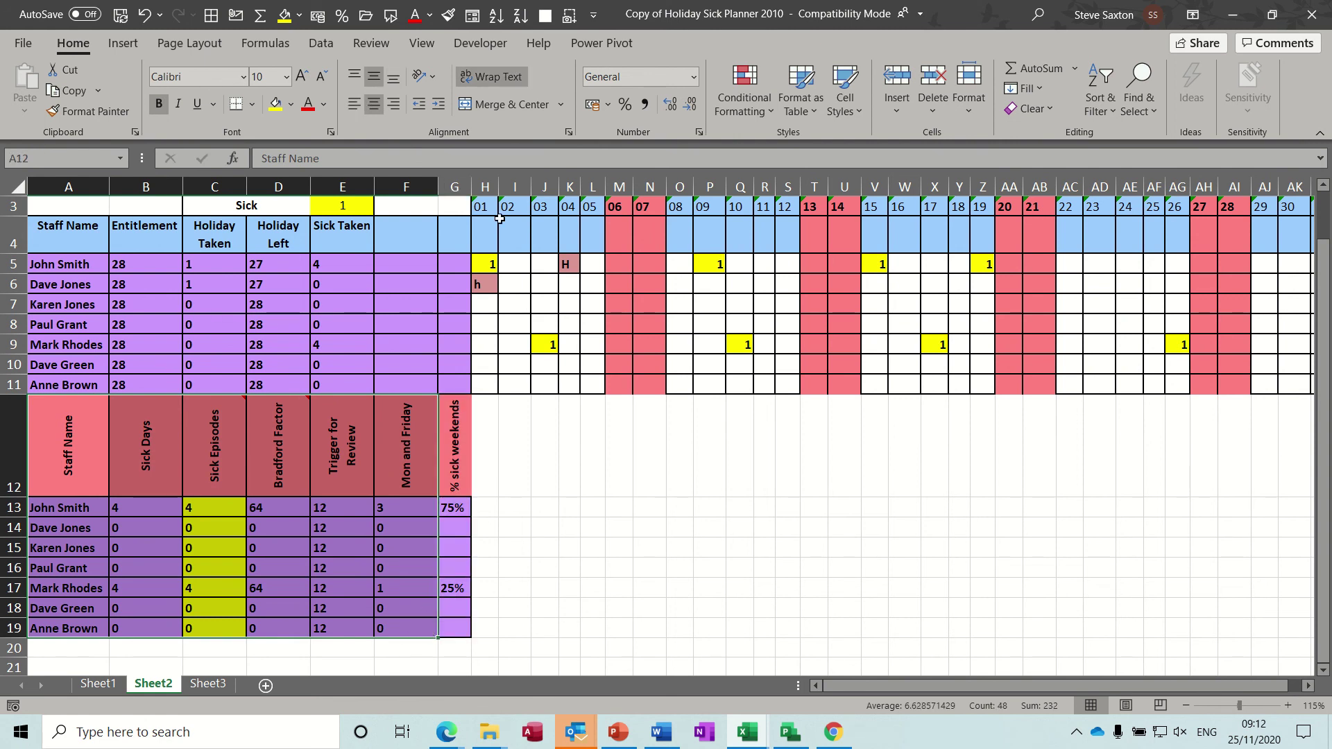
pyautogui.click(122, 43)
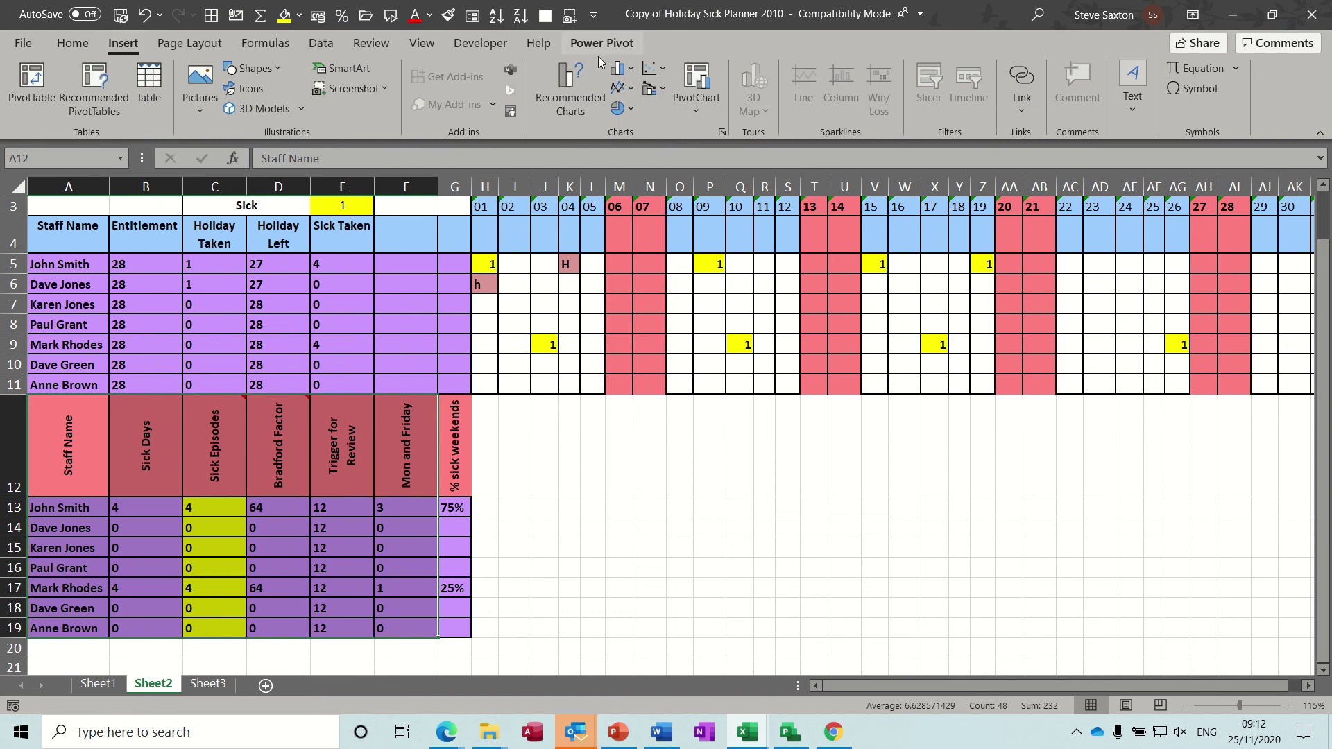
pyautogui.click(630, 72)
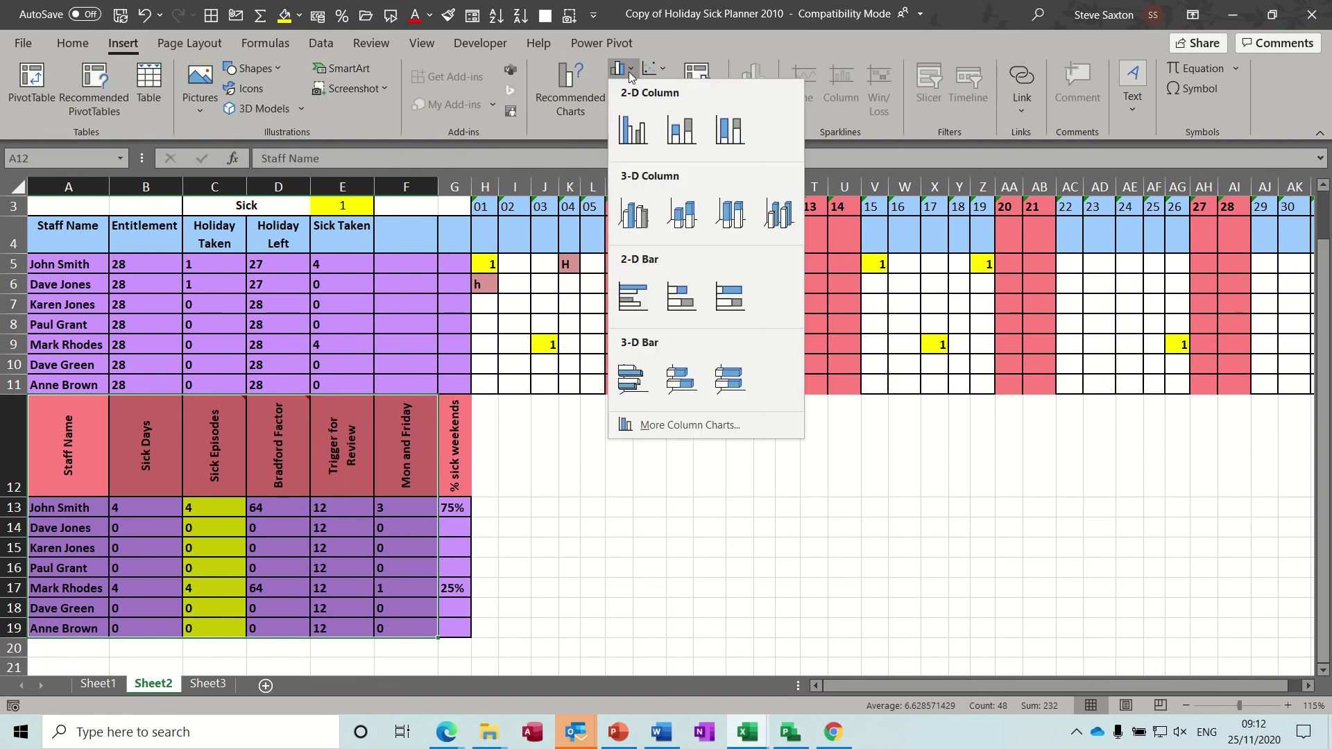
pyautogui.click(632, 130)
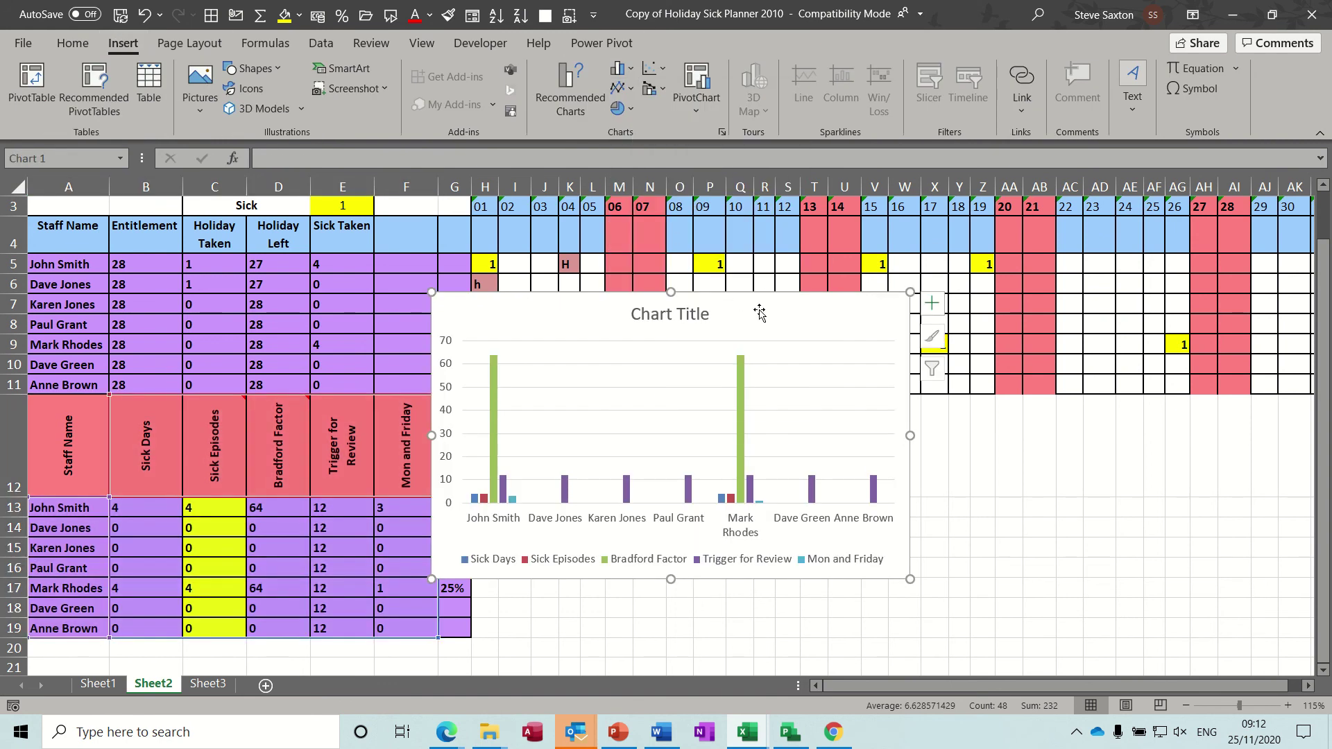
pyautogui.moveTo(759, 310); pyautogui.dragTo(828, 412)
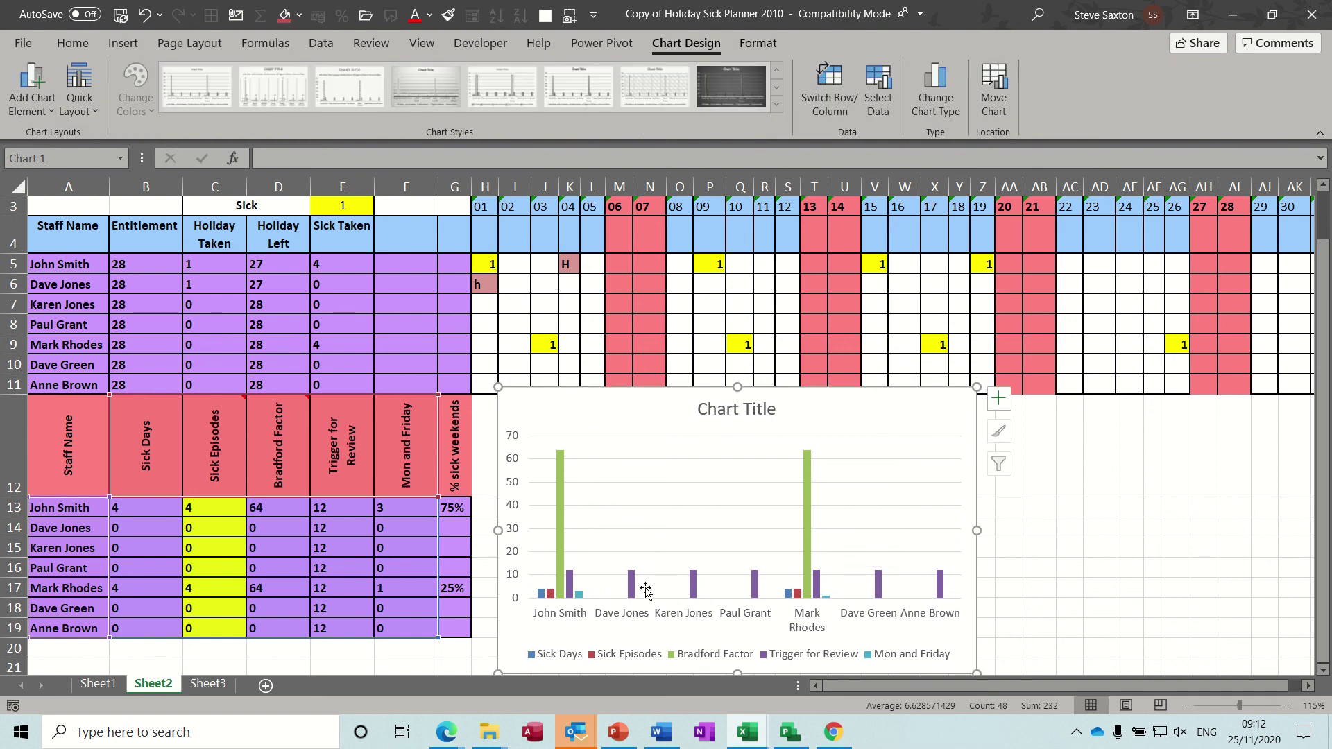
# Add a data label to only the first staff member's Bradford Factor column in the chart
pyautogui.moveTo(633, 592)
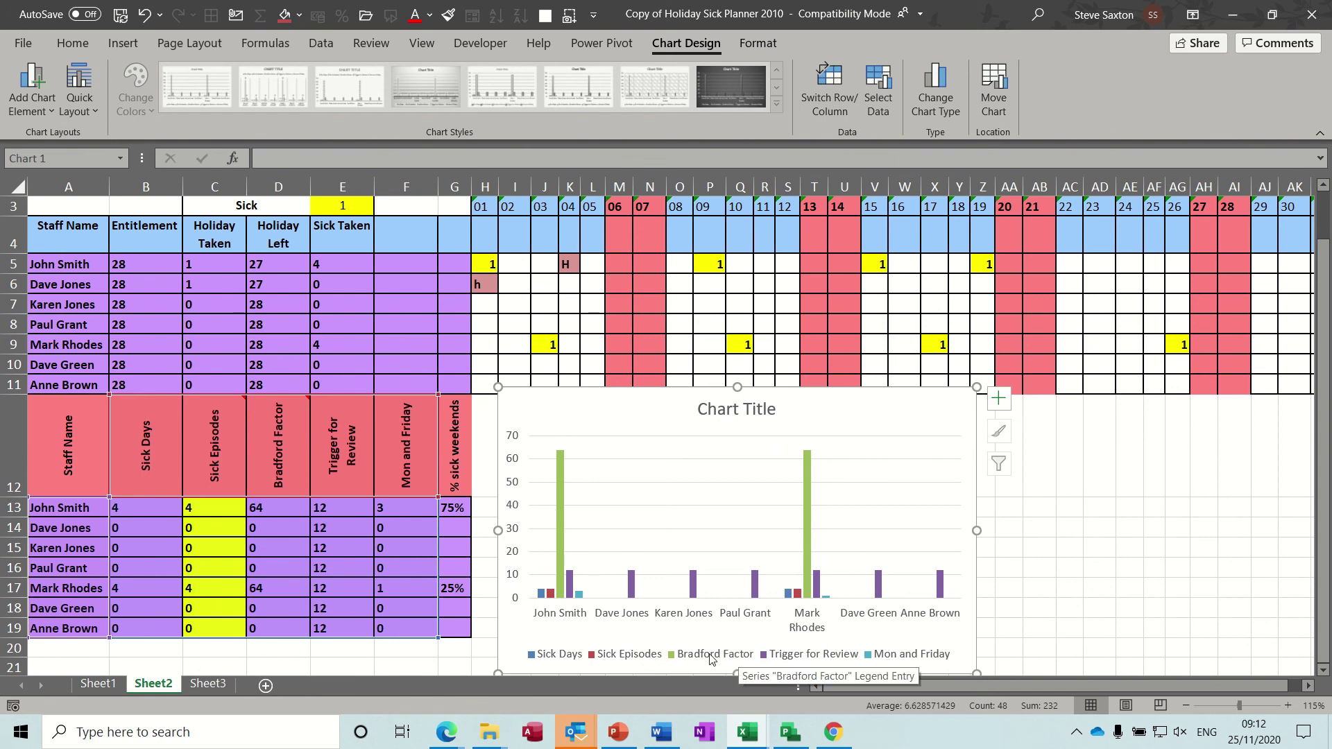
pyautogui.moveTo(562, 478)
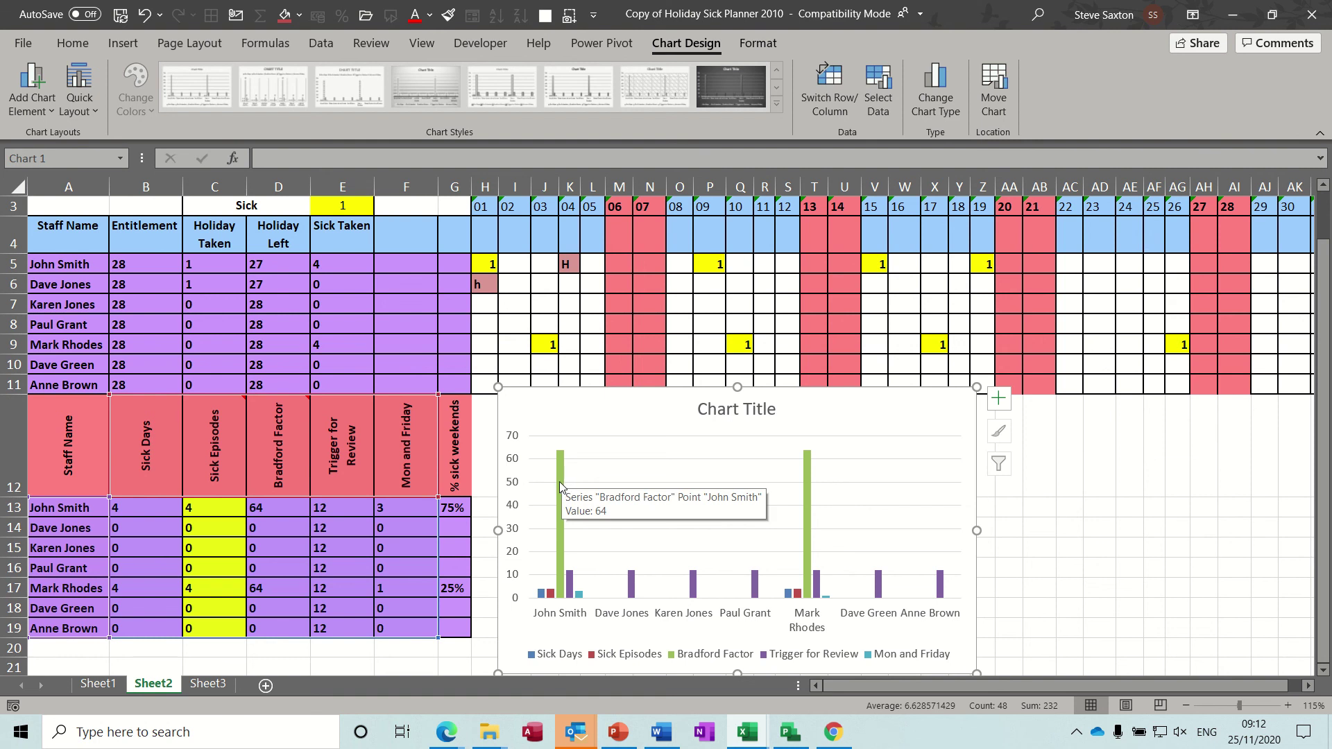
pyautogui.click(561, 479)
pyautogui.rightClick(559, 482)
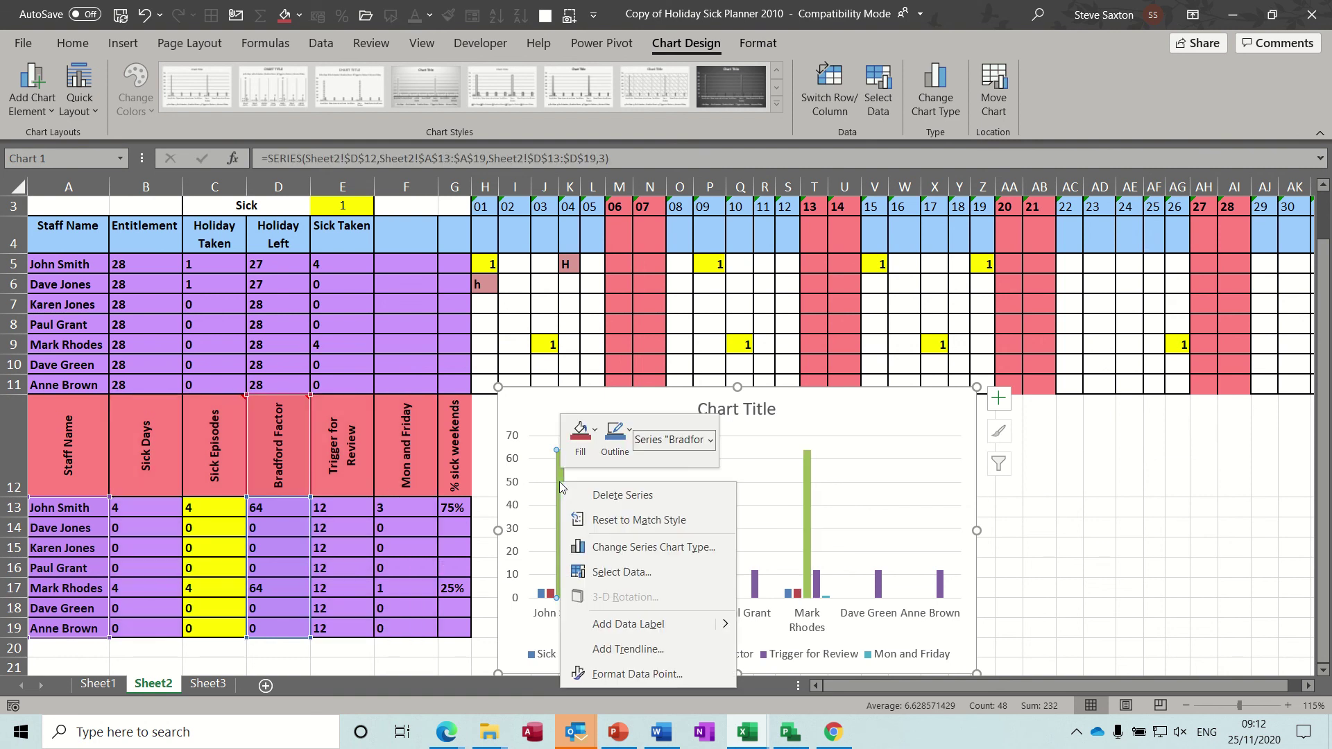
pyautogui.click(624, 624)
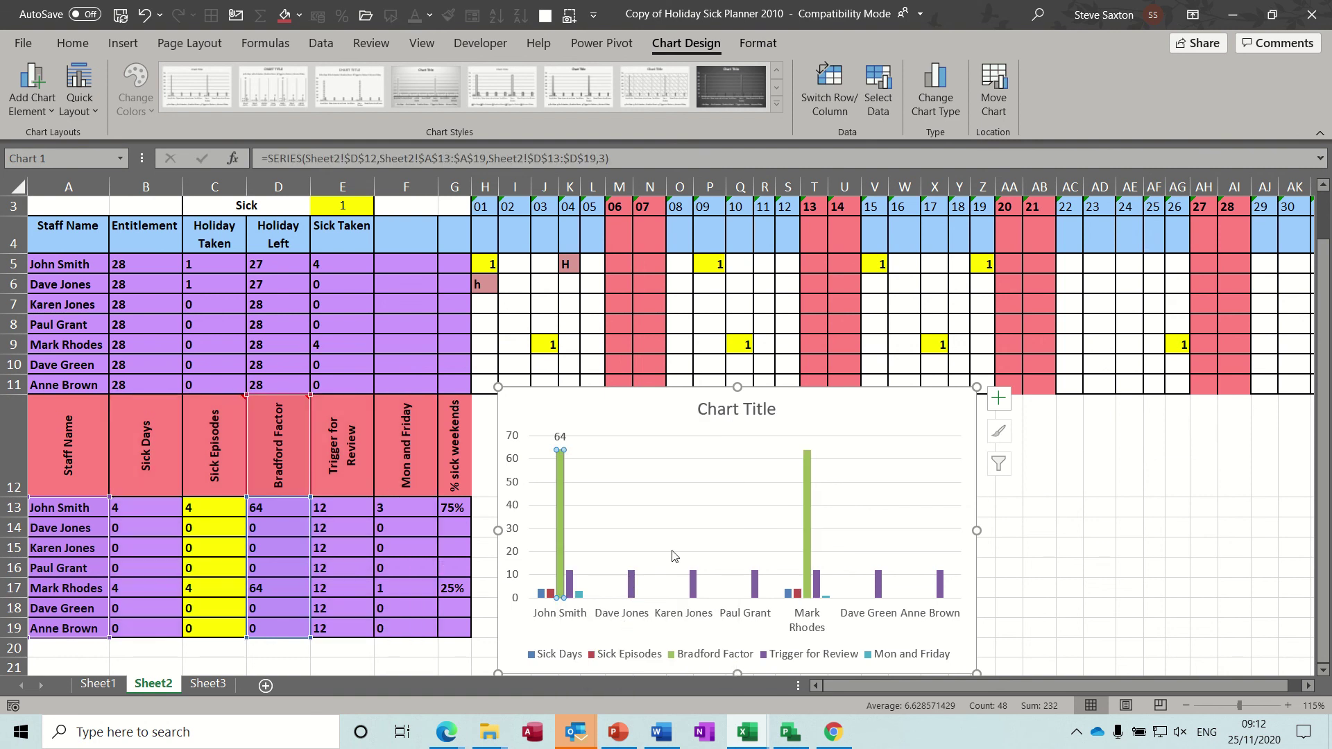
pyautogui.click(678, 490)
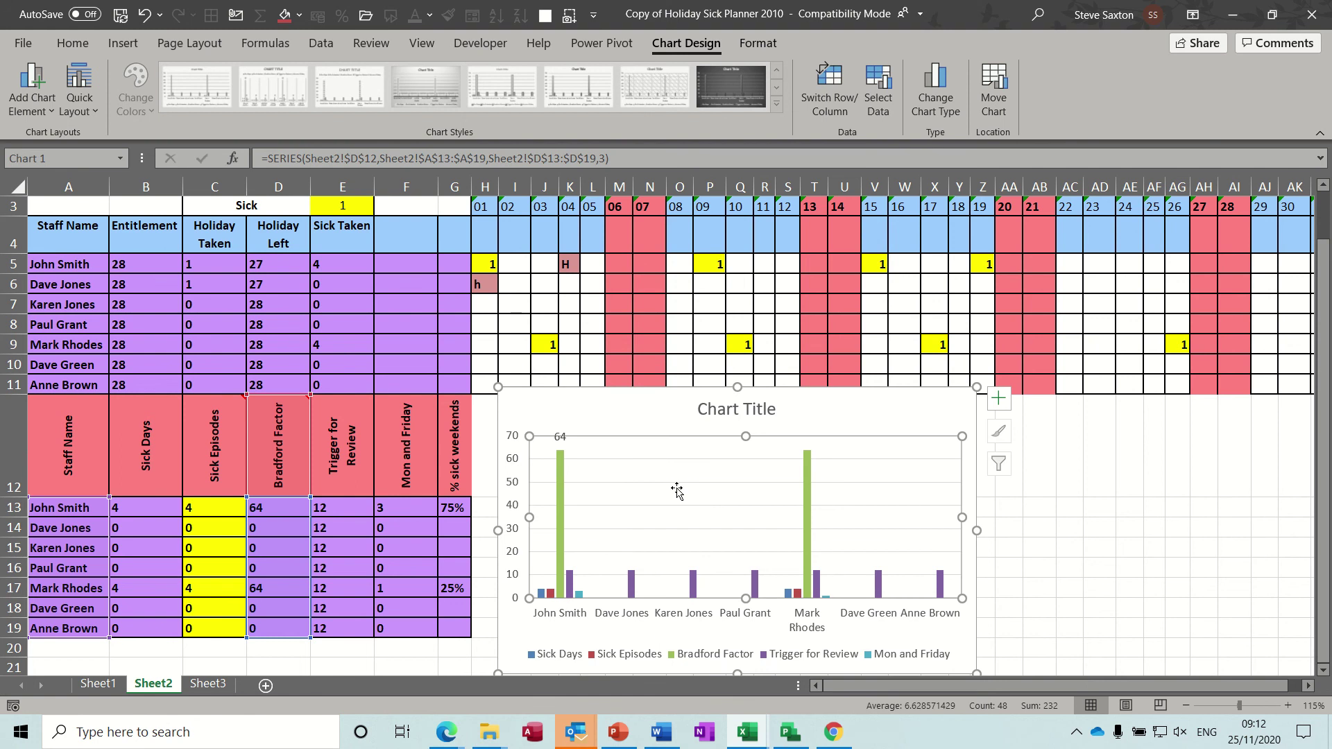
# Delete the single data label above the first Bradford Factor column
pyautogui.rightClick(806, 476)
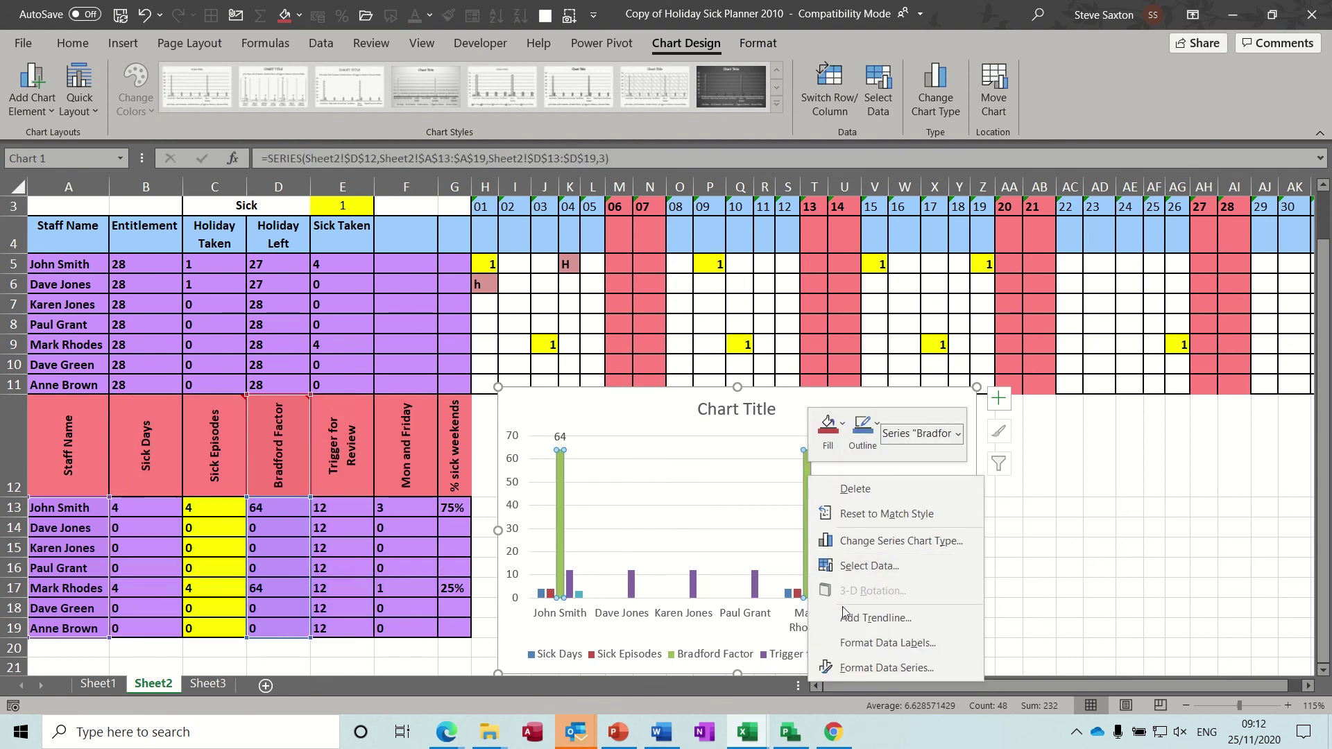
pyautogui.press('Escape')
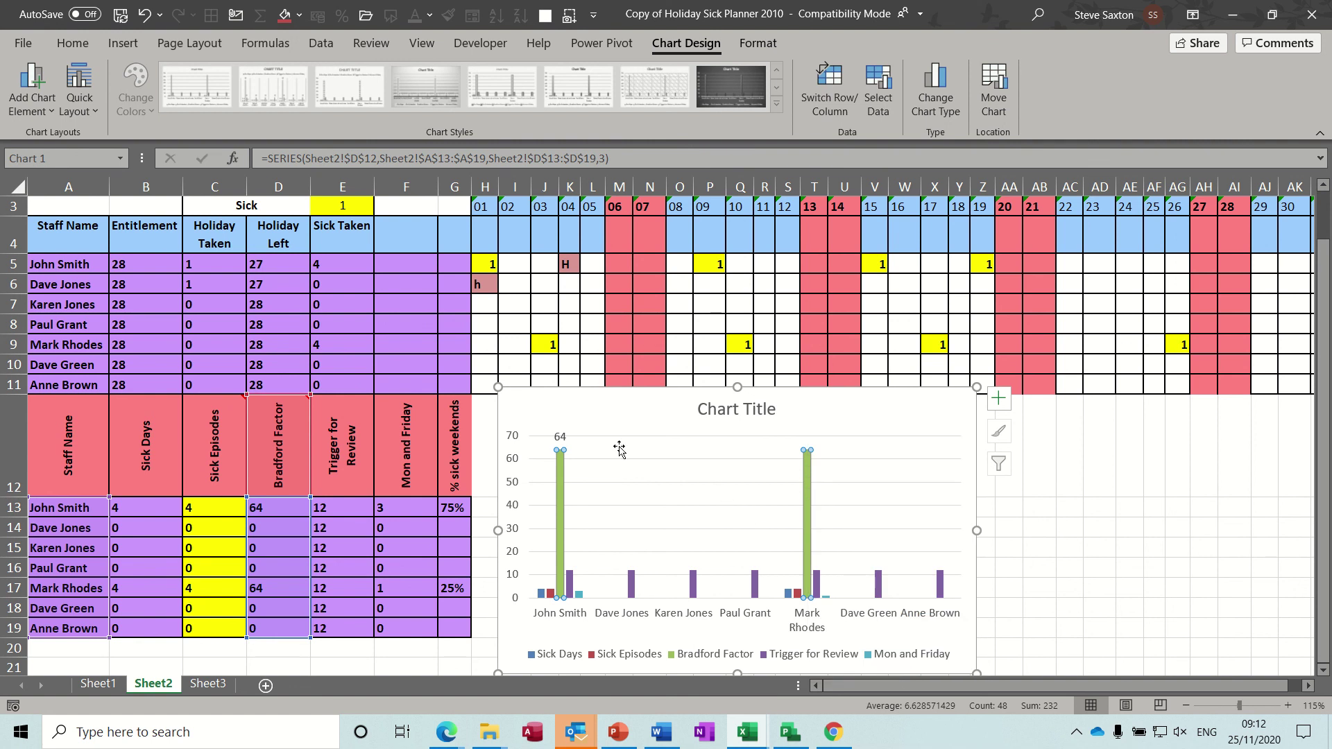
pyautogui.click(560, 437)
pyautogui.press('Delete')
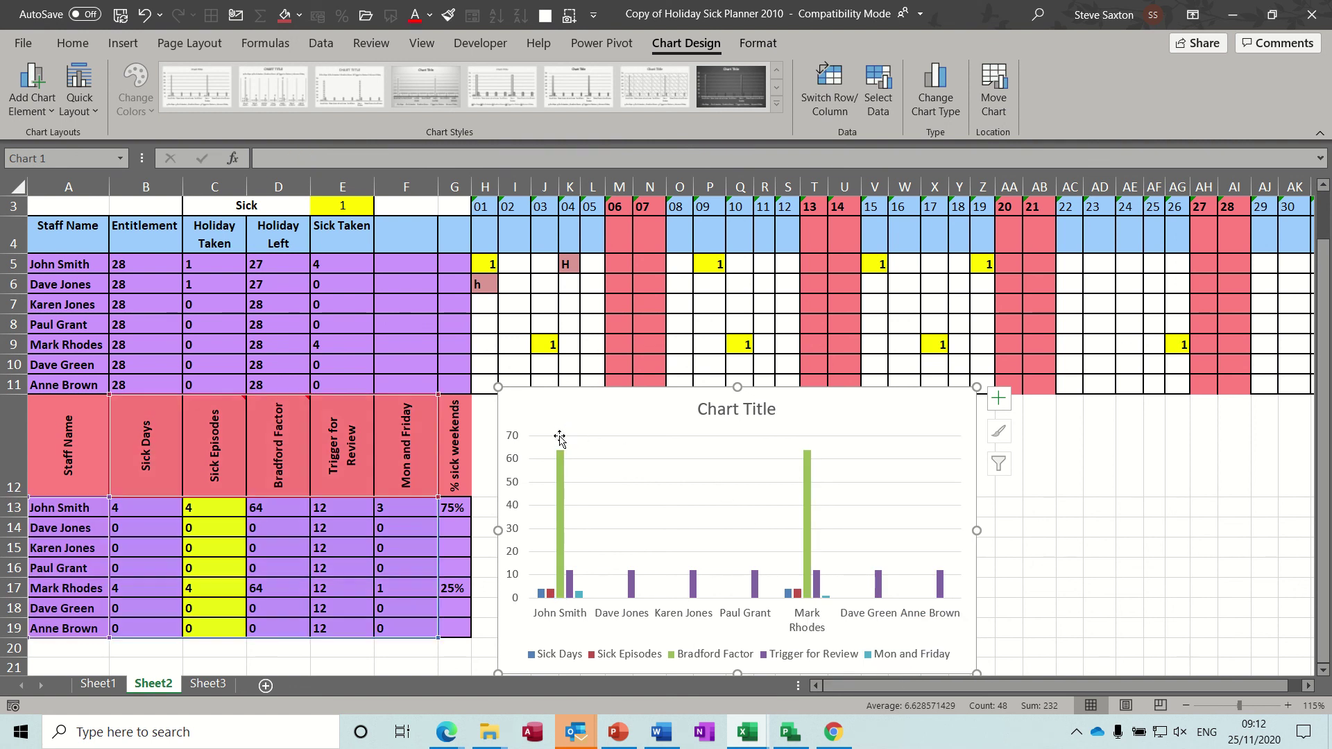
# Add data labels to the whole Bradford Factor series in the chart
pyautogui.click(806, 482)
pyautogui.rightClick(807, 482)
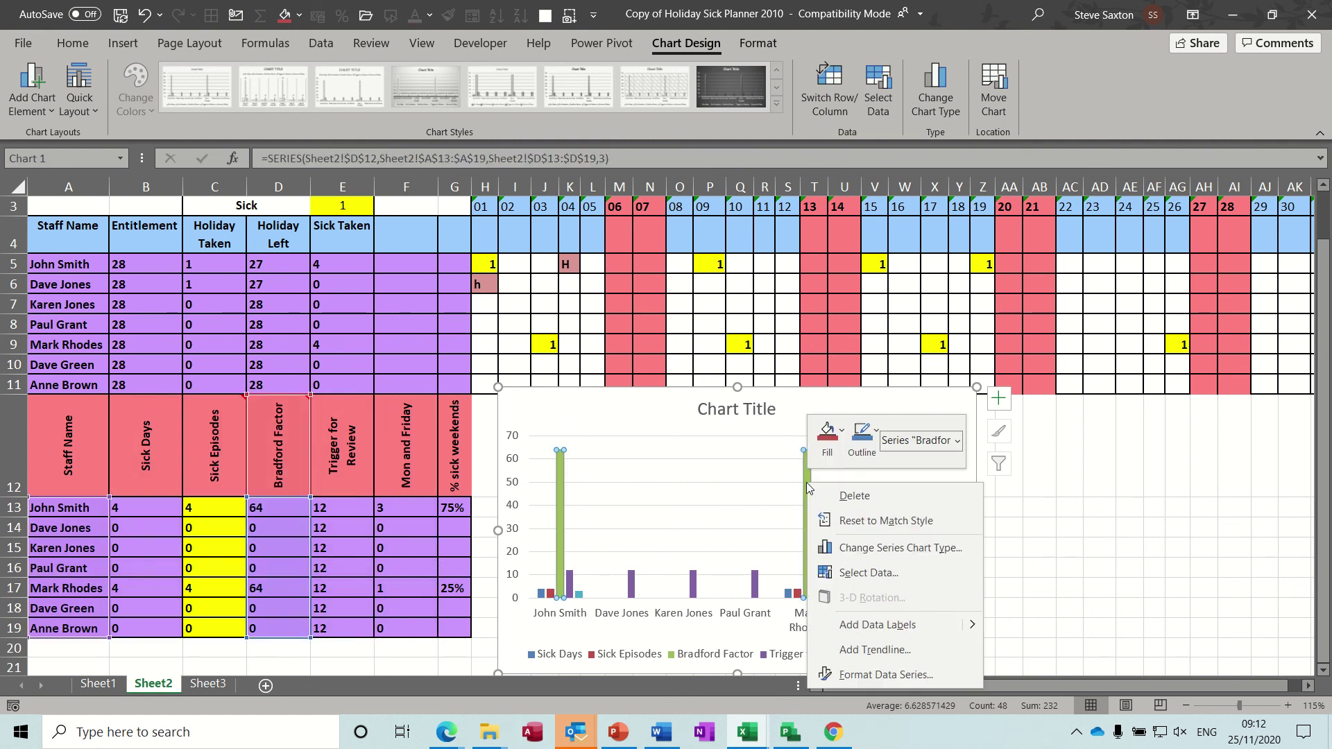
pyautogui.click(865, 627)
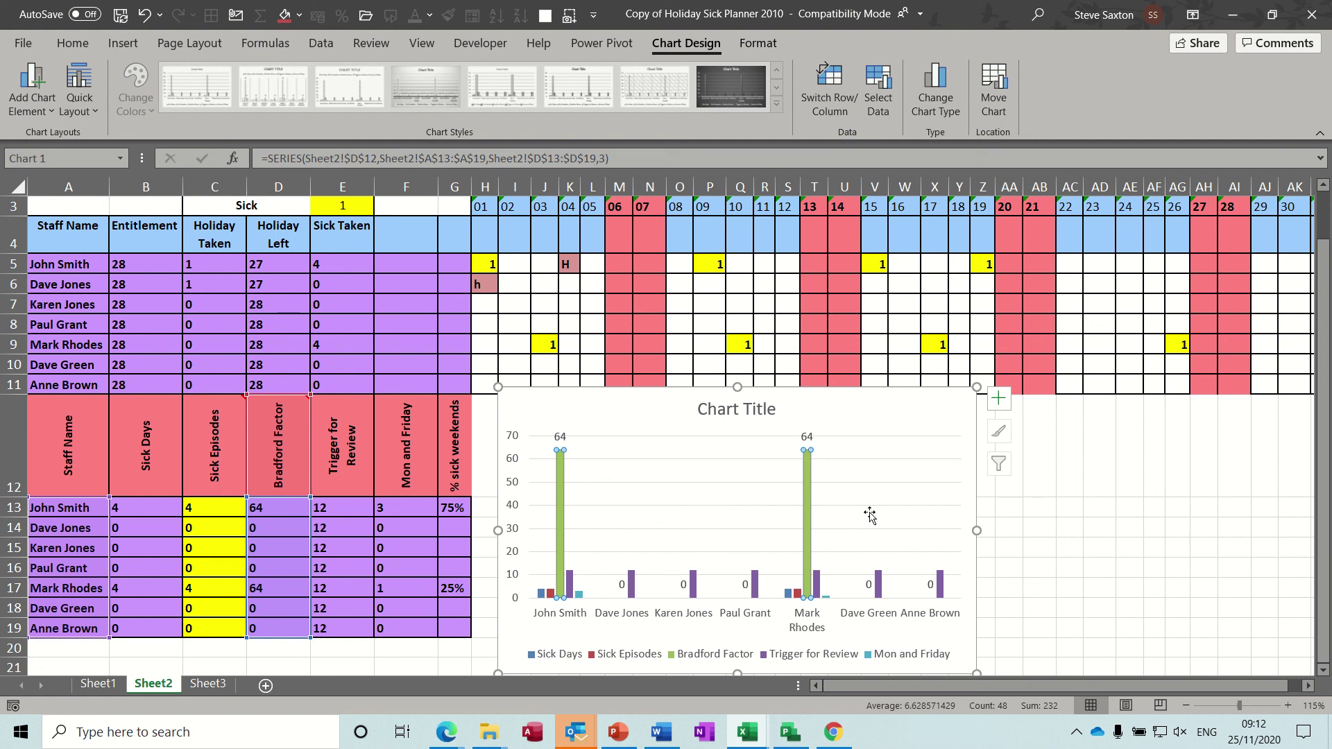
# Move the chart slightly so it sits just beneath the calendar grid, and delete its title
pyautogui.click(888, 411)
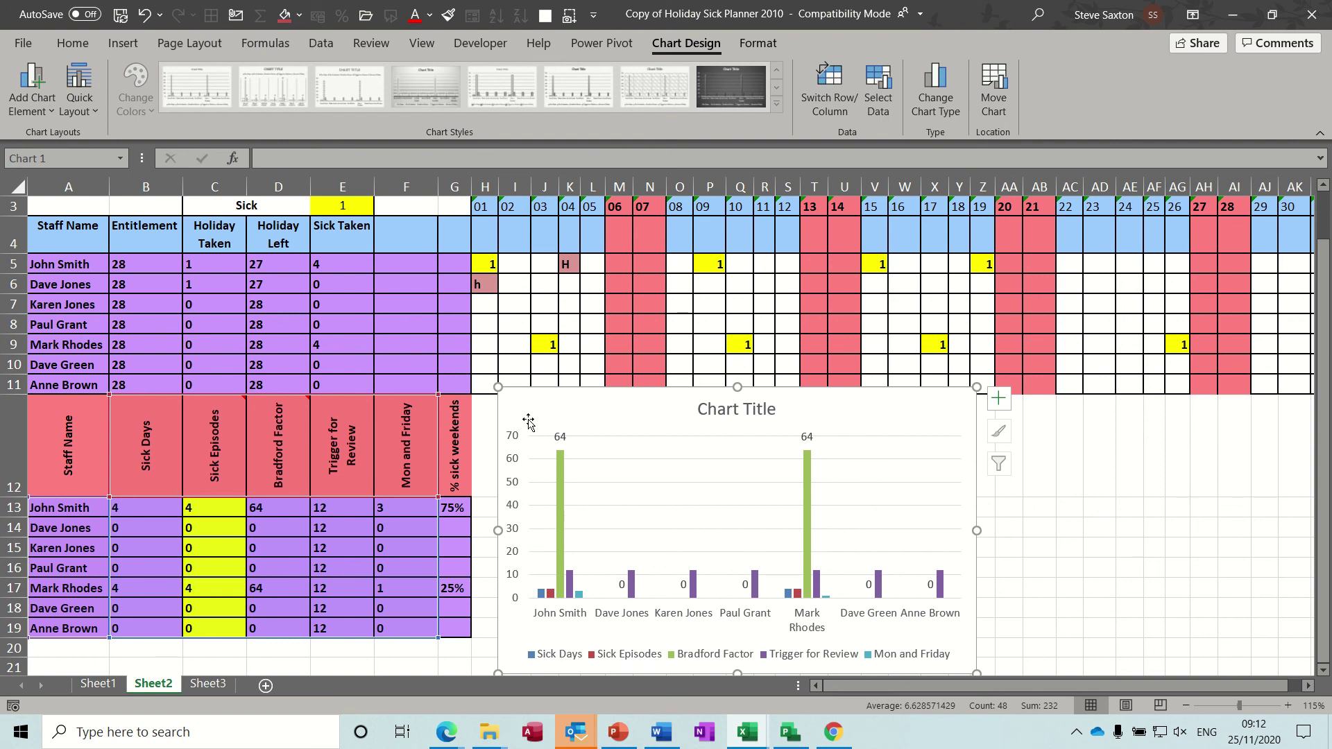
pyautogui.moveTo(528, 414); pyautogui.dragTo(510, 423)
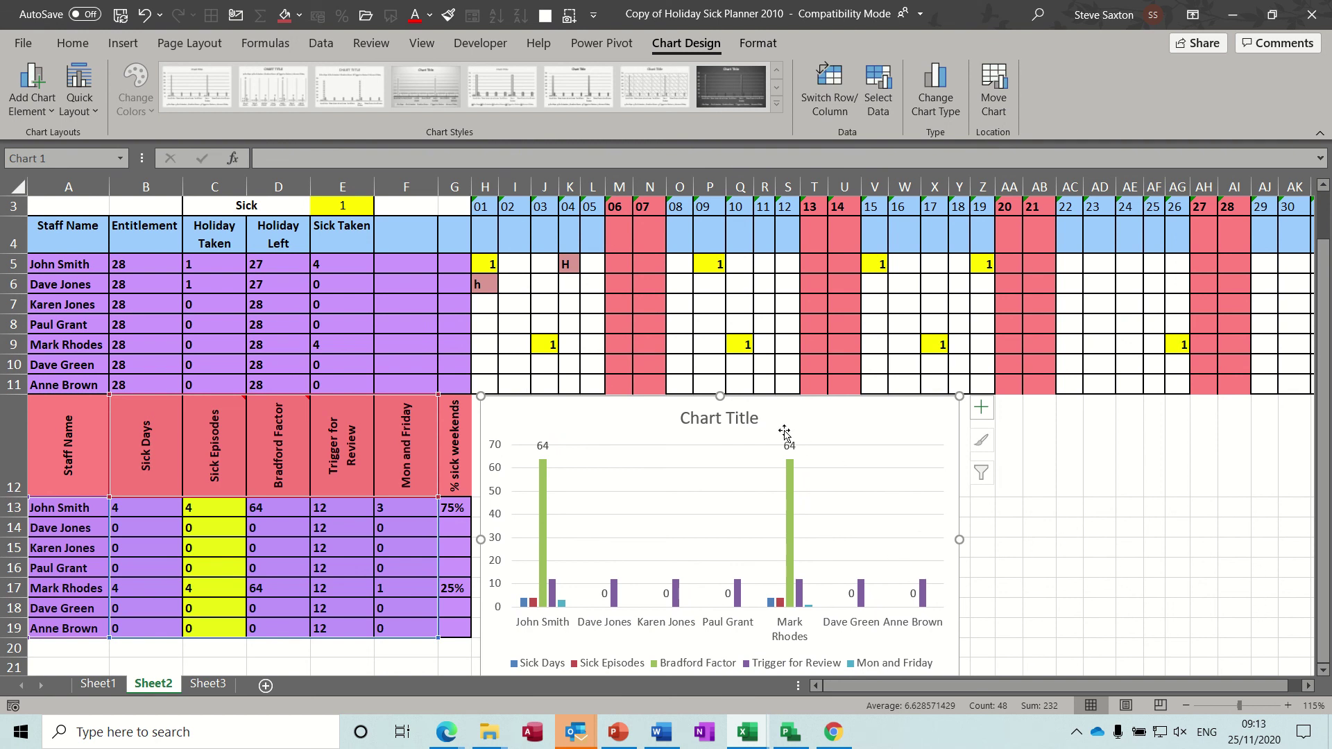
pyautogui.click(743, 421)
pyautogui.press('Delete')
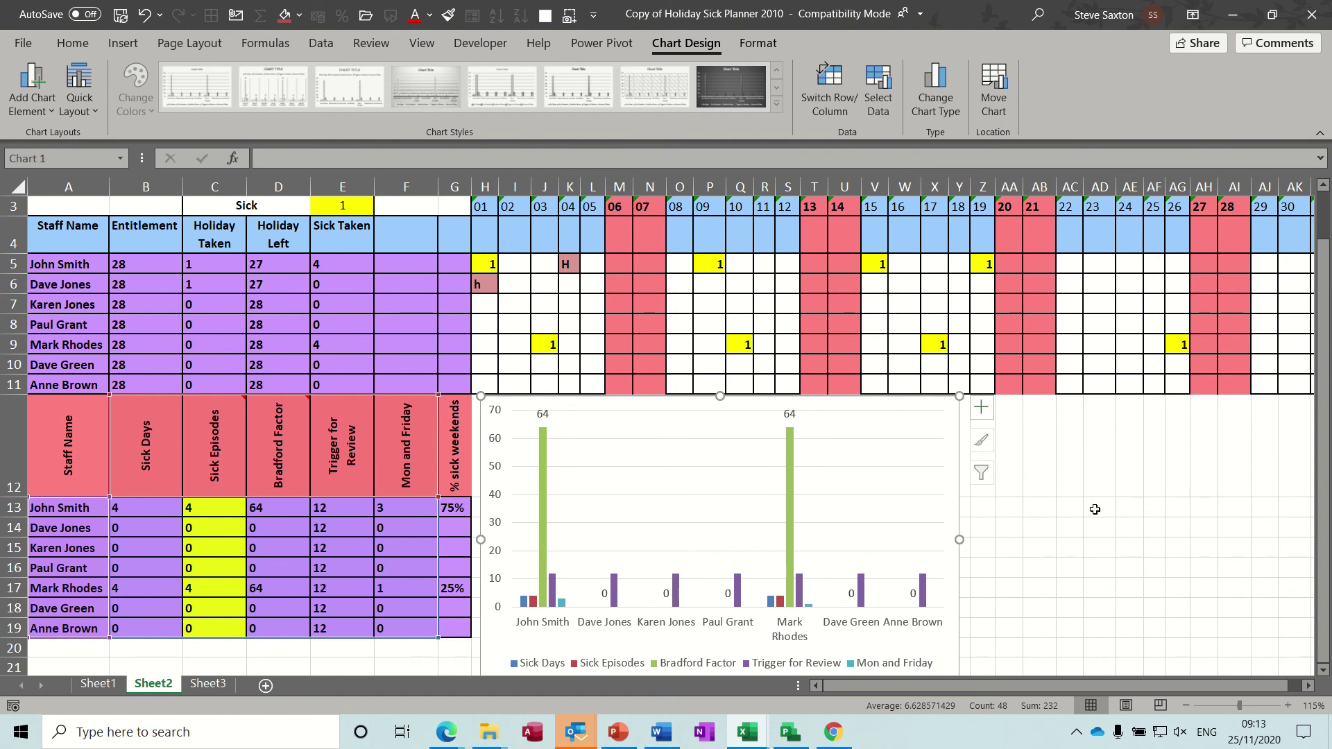
pyautogui.click(1069, 514)
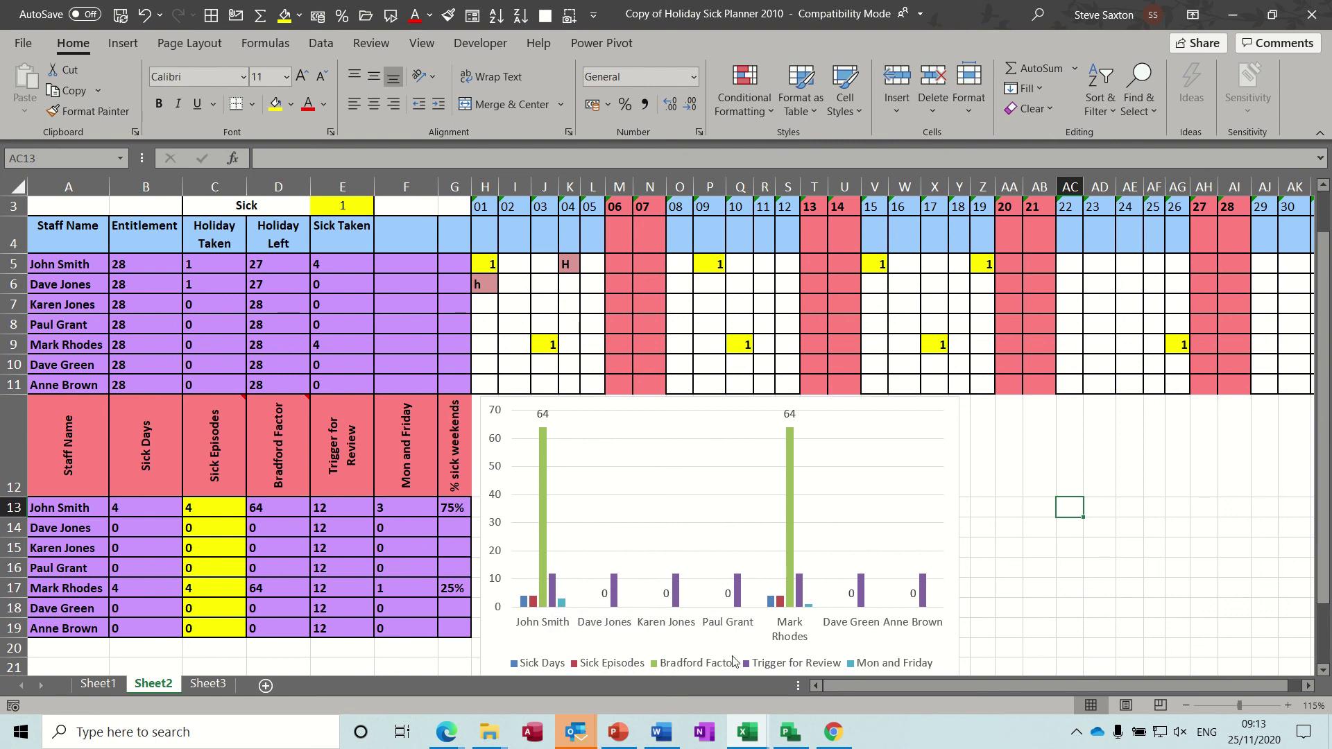
# Change the chart's Trigger for Review series to Line with Markers, keeping the other series as clustered columns
pyautogui.click(738, 594)
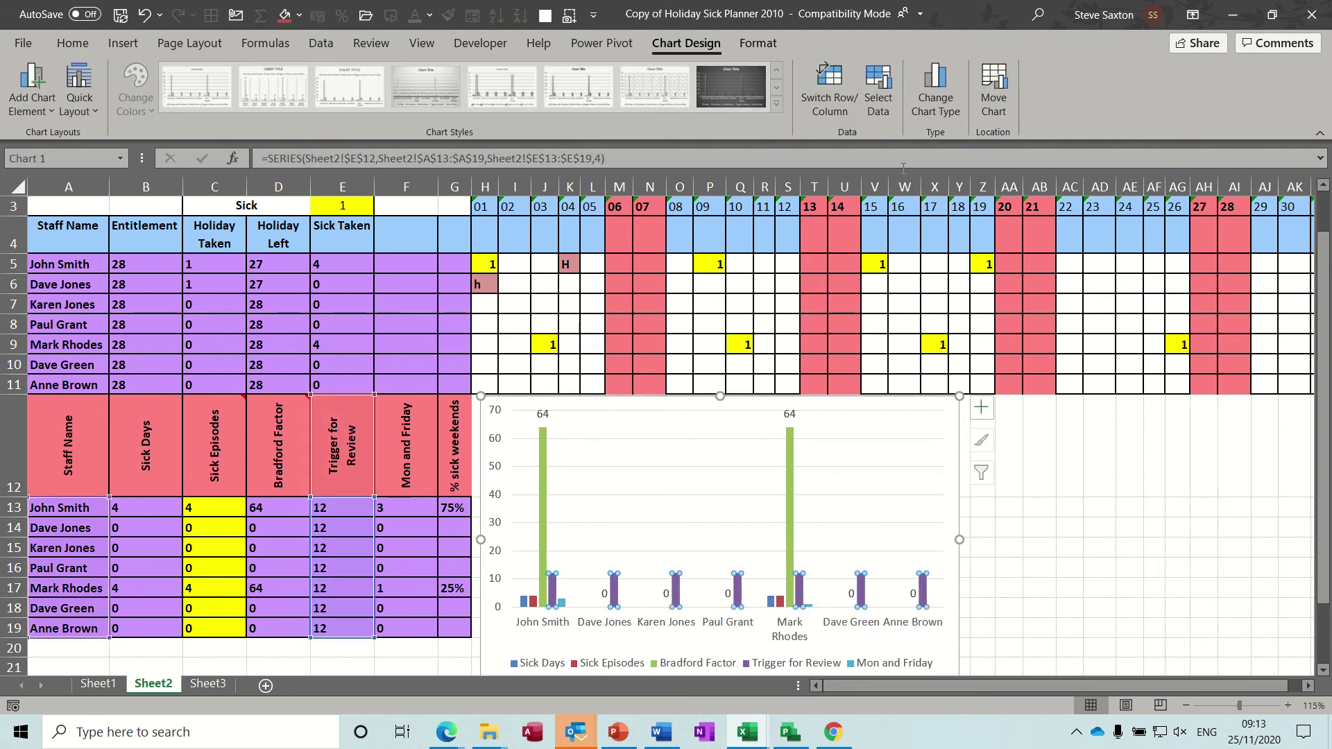
pyautogui.click(942, 97)
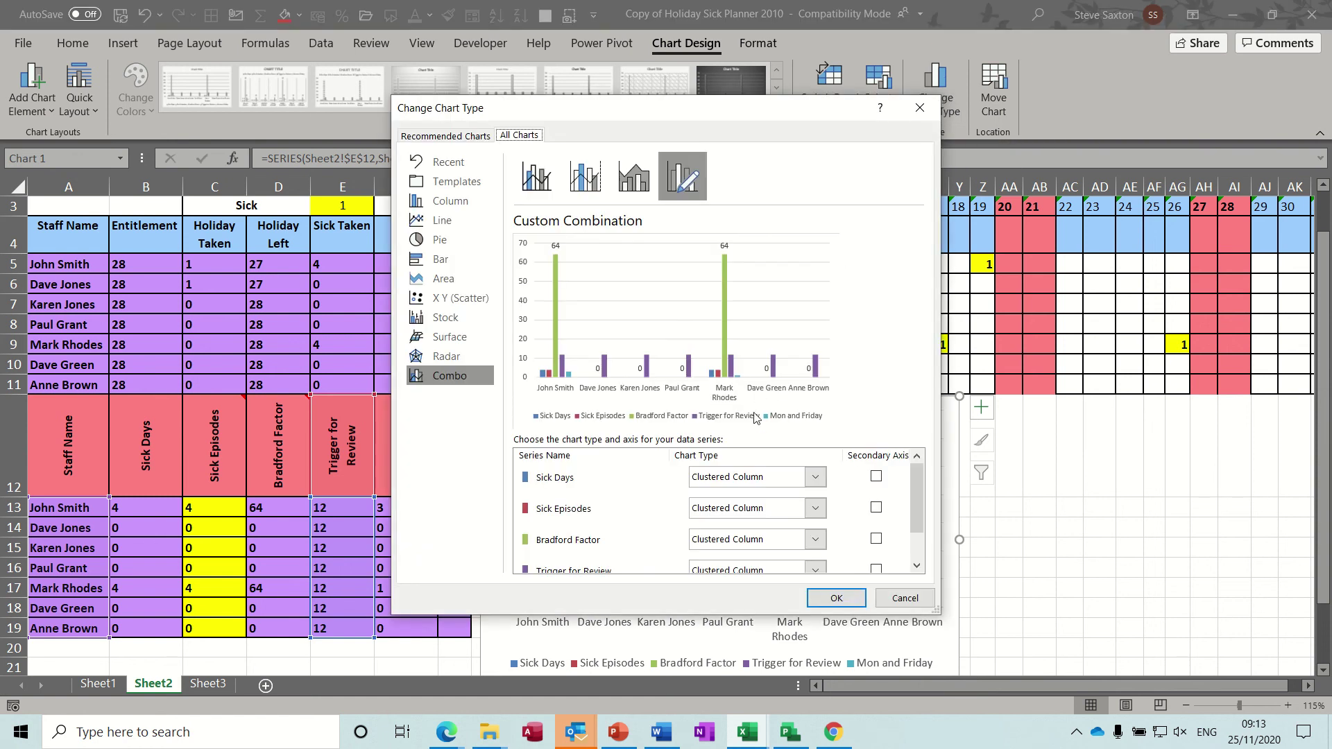
pyautogui.scroll(-2, 915, 499)
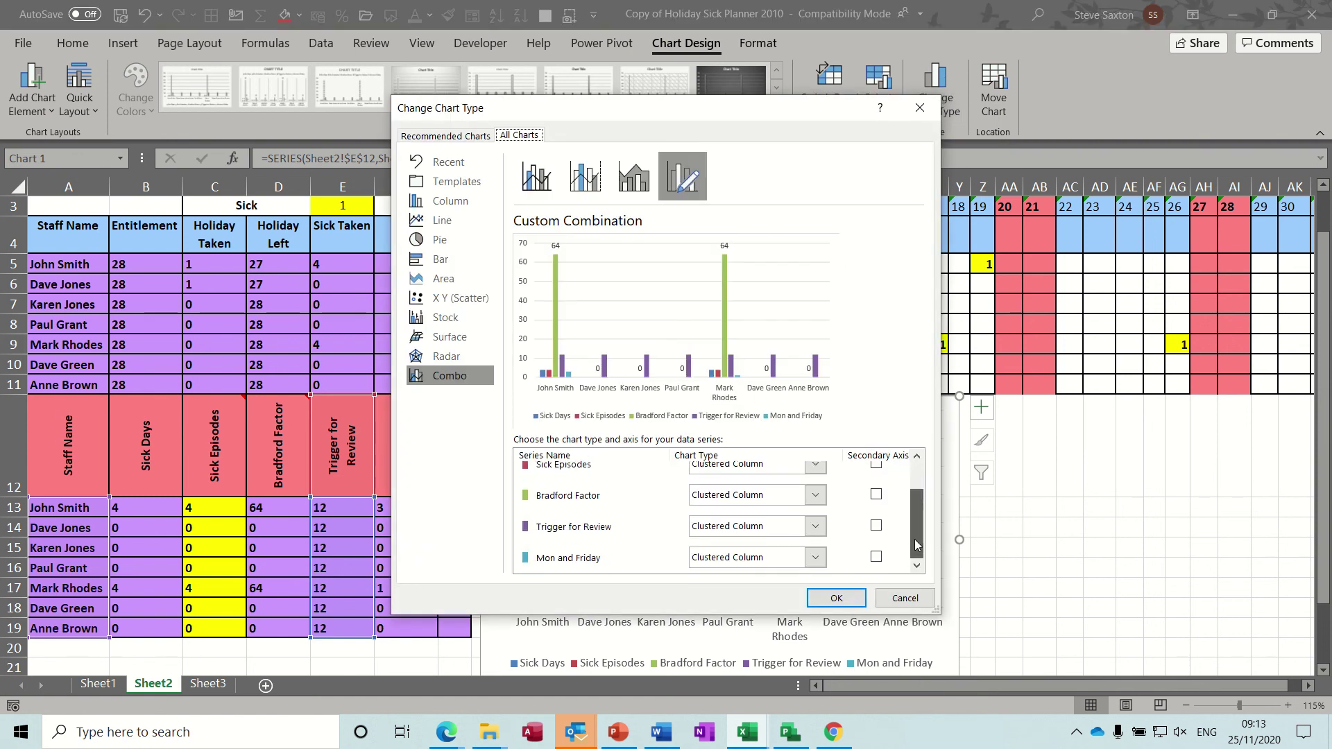
pyautogui.click(816, 528)
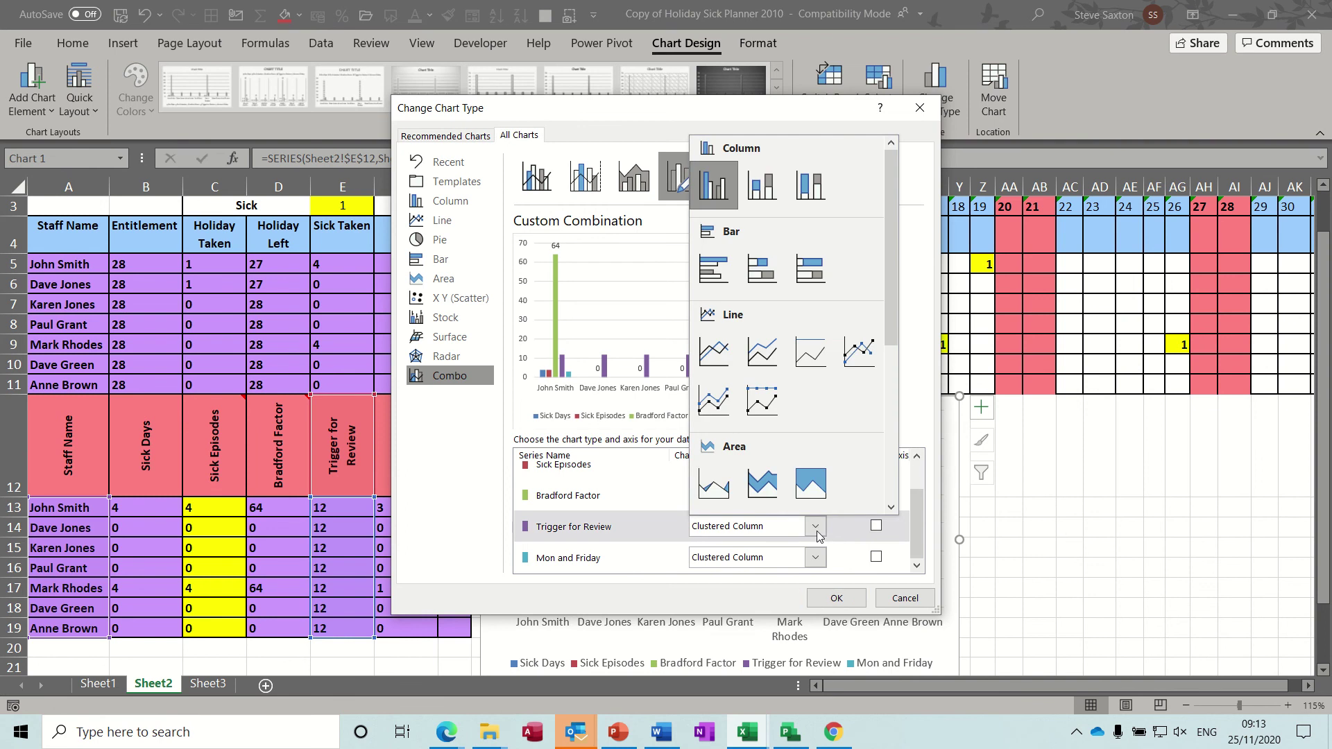
pyautogui.click(859, 353)
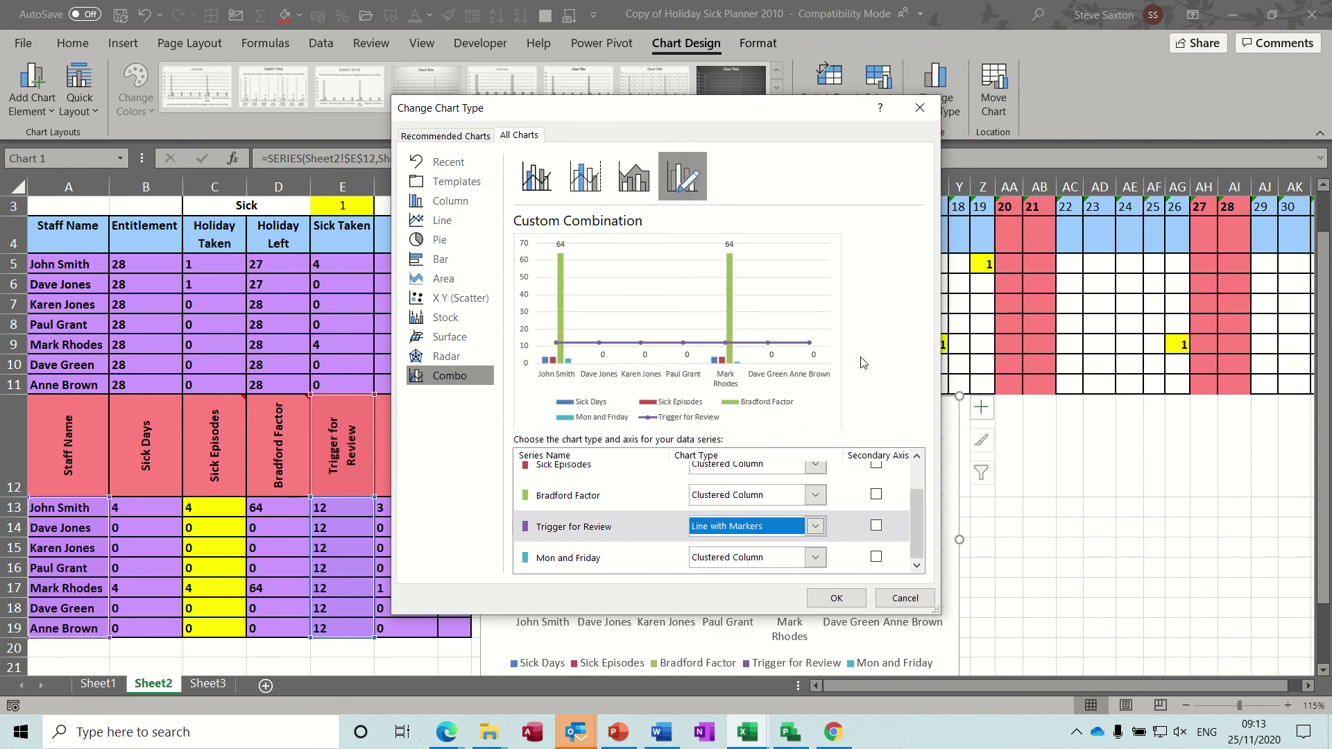
pyautogui.click(837, 598)
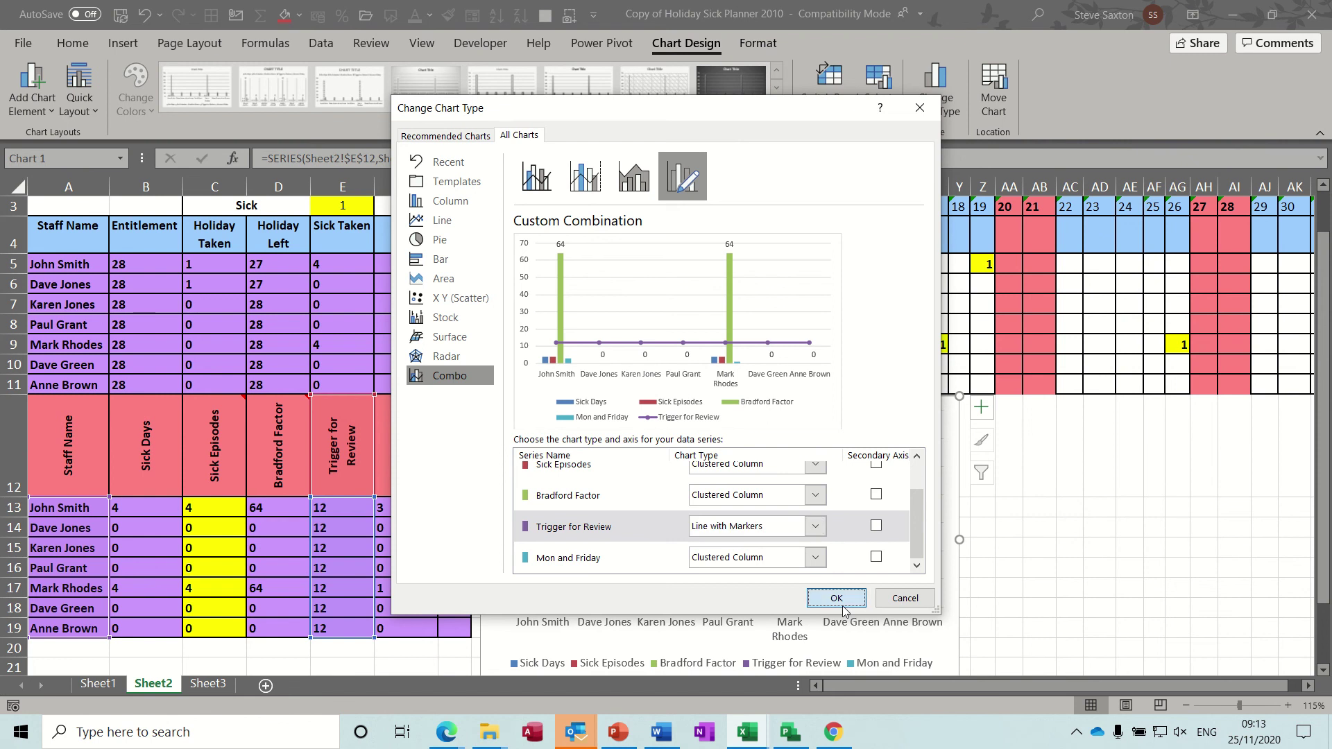
pyautogui.click(1066, 552)
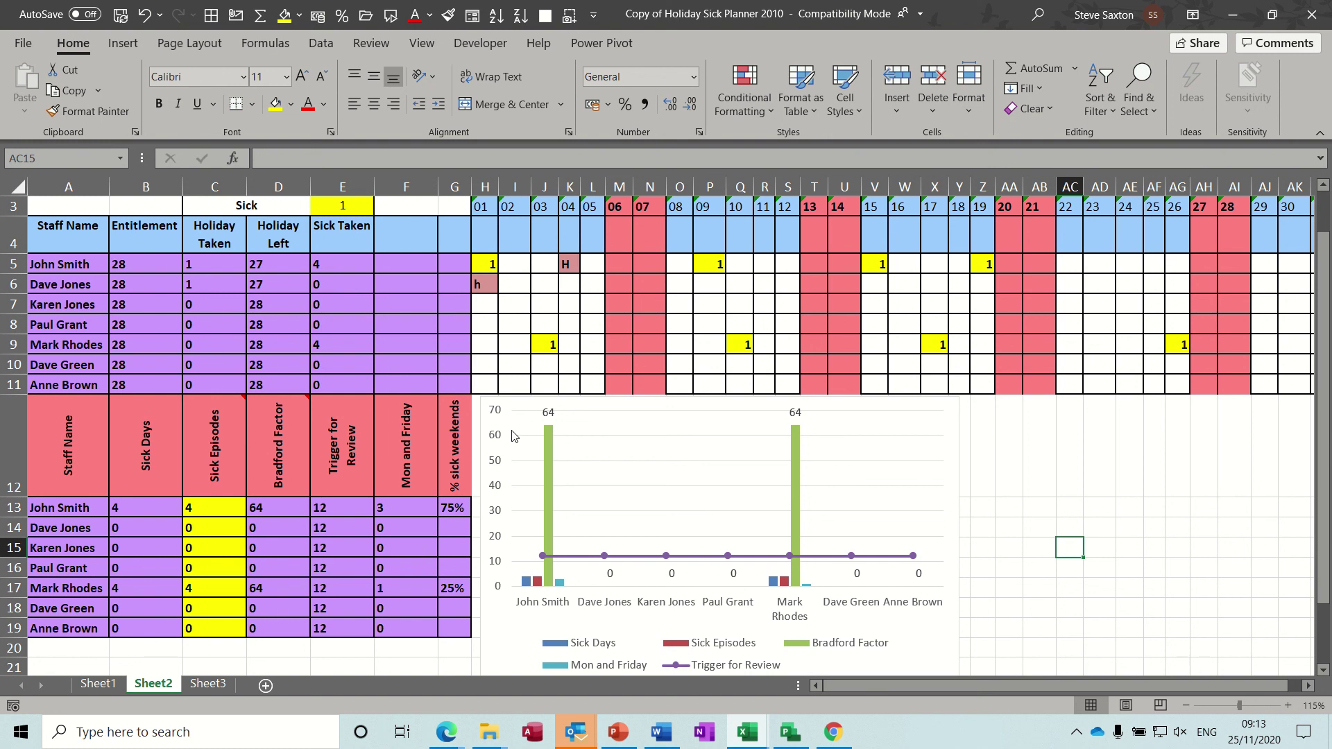
# Record sick days for the fourth staff member by entering 1 in H8, J8 and L8 (days 01, 03 and 05)
pyautogui.click(486, 324)
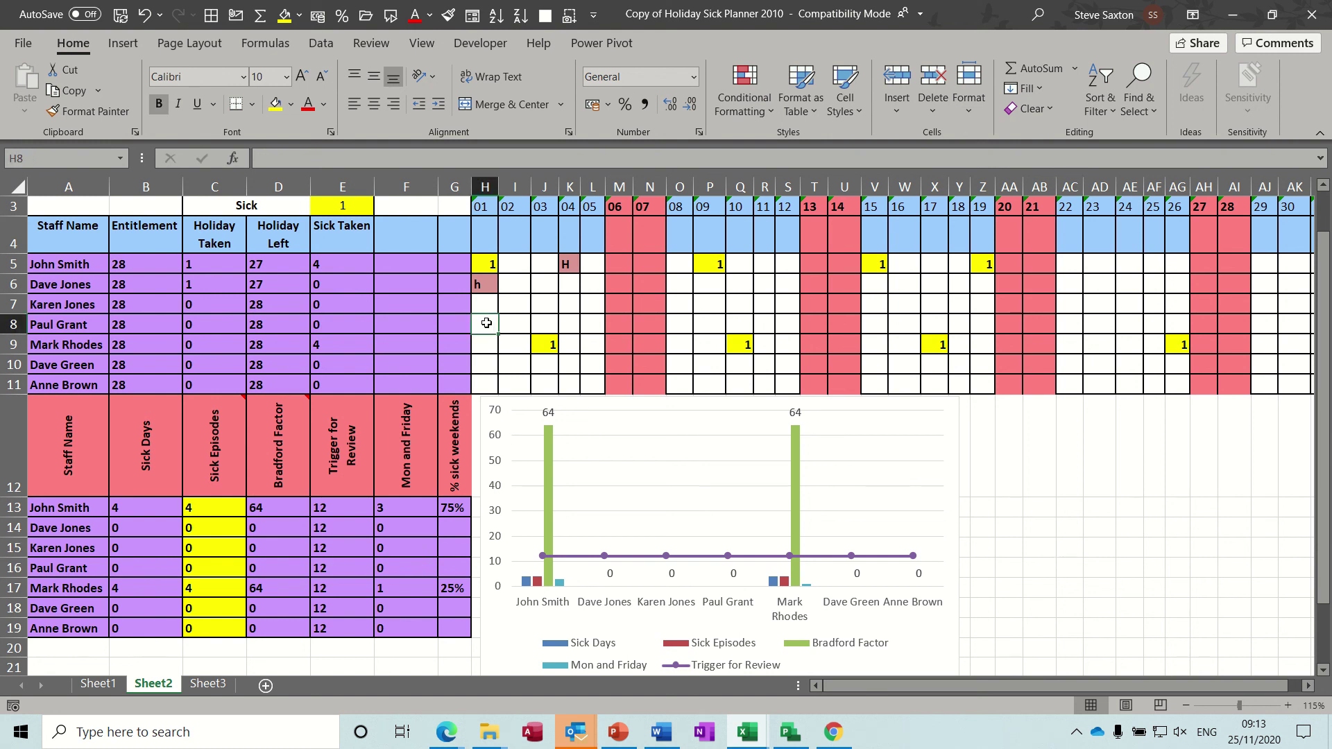
pyautogui.write('1')
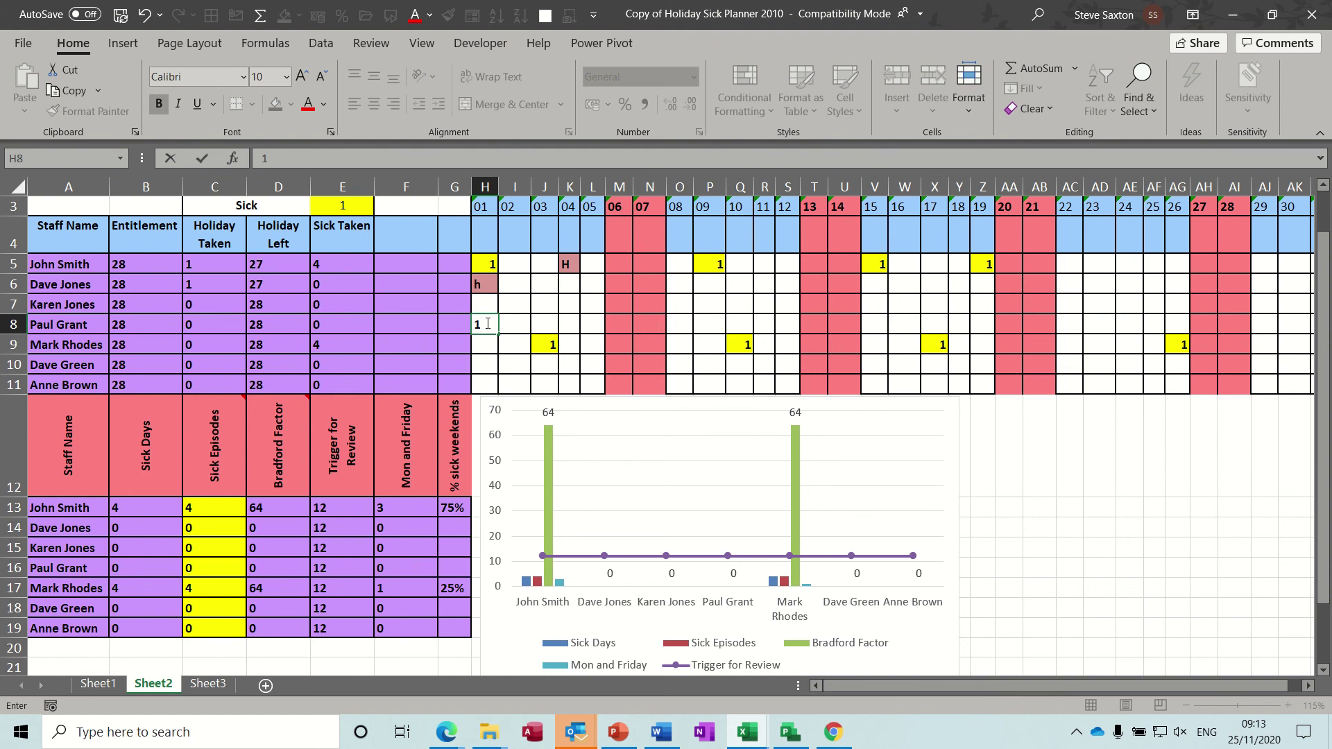
pyautogui.press('Tab')
pyautogui.press('Tab')
pyautogui.write('1')
pyautogui.press('Tab')
pyautogui.press('Tab')
pyautogui.write('1')
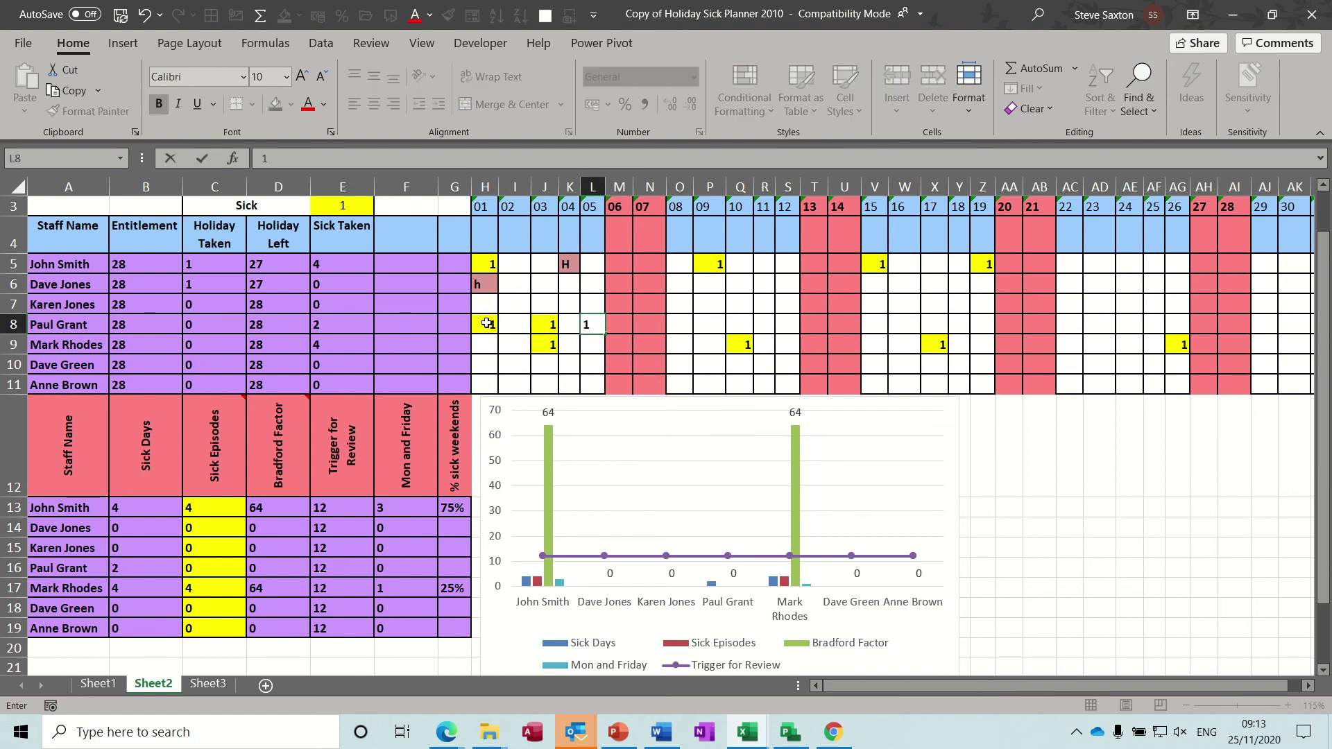
pyautogui.press('Tab')
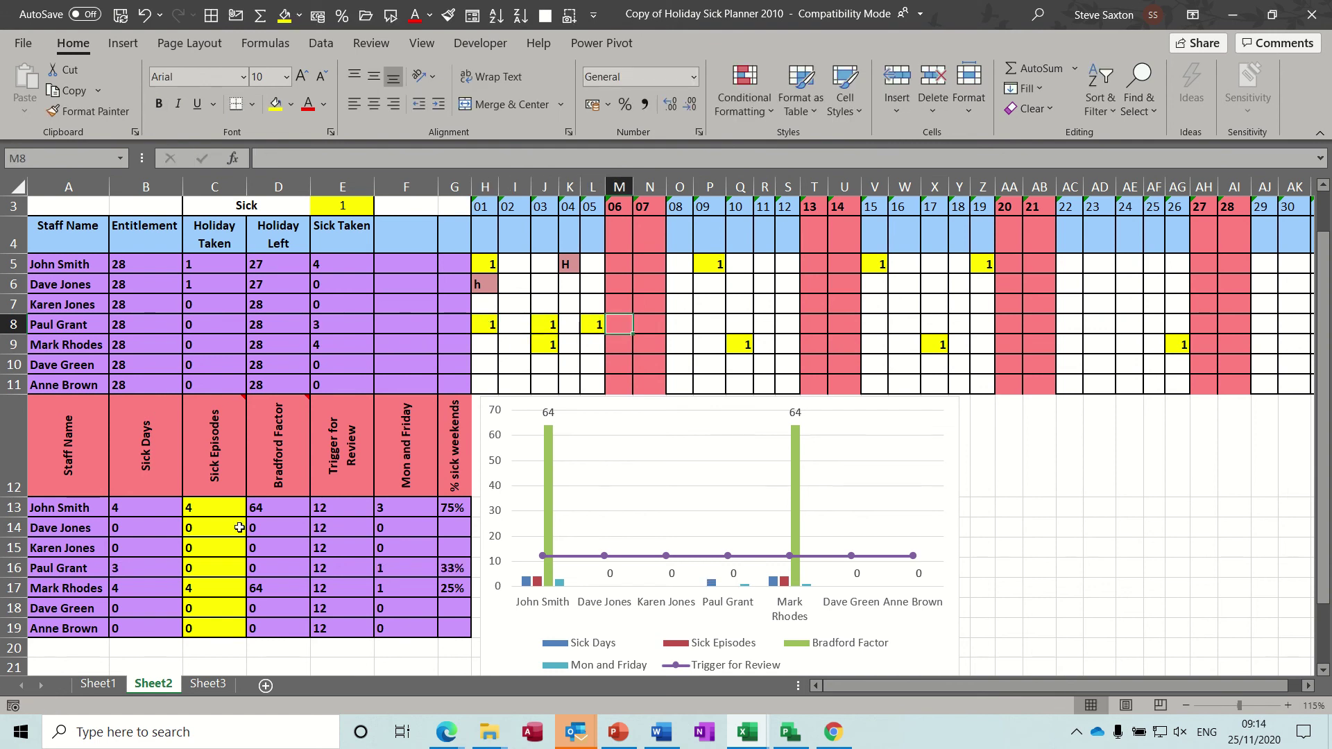
# Set the fourth staff member's Sick Episodes in C16 to 3
pyautogui.click(202, 571)
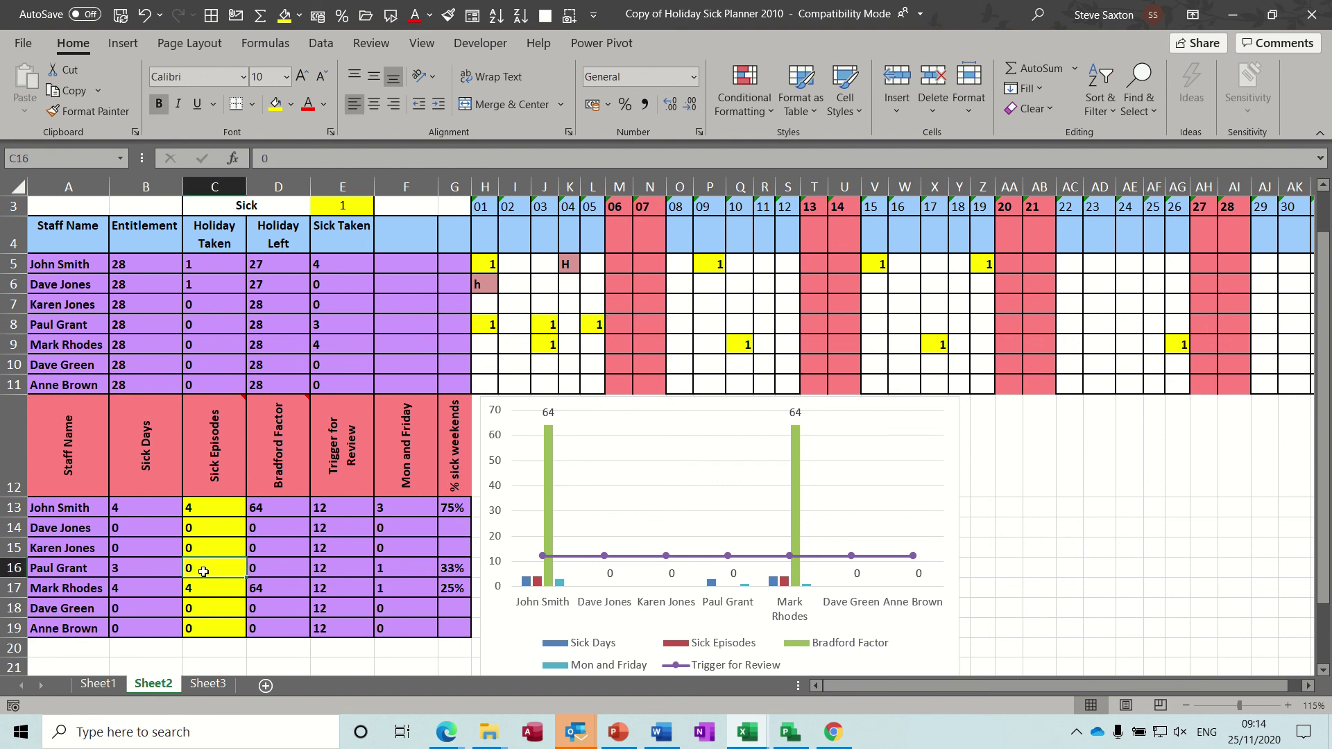
pyautogui.write('3')
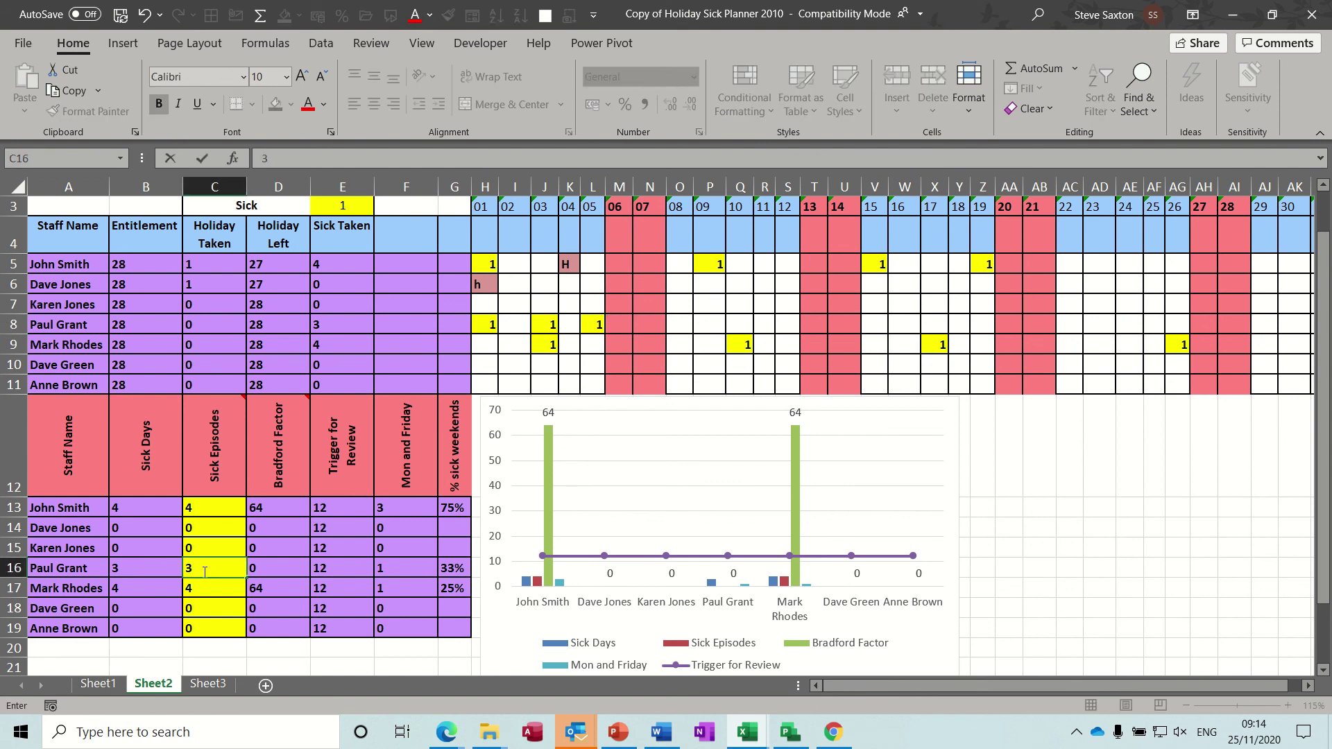
pyautogui.press('Return')
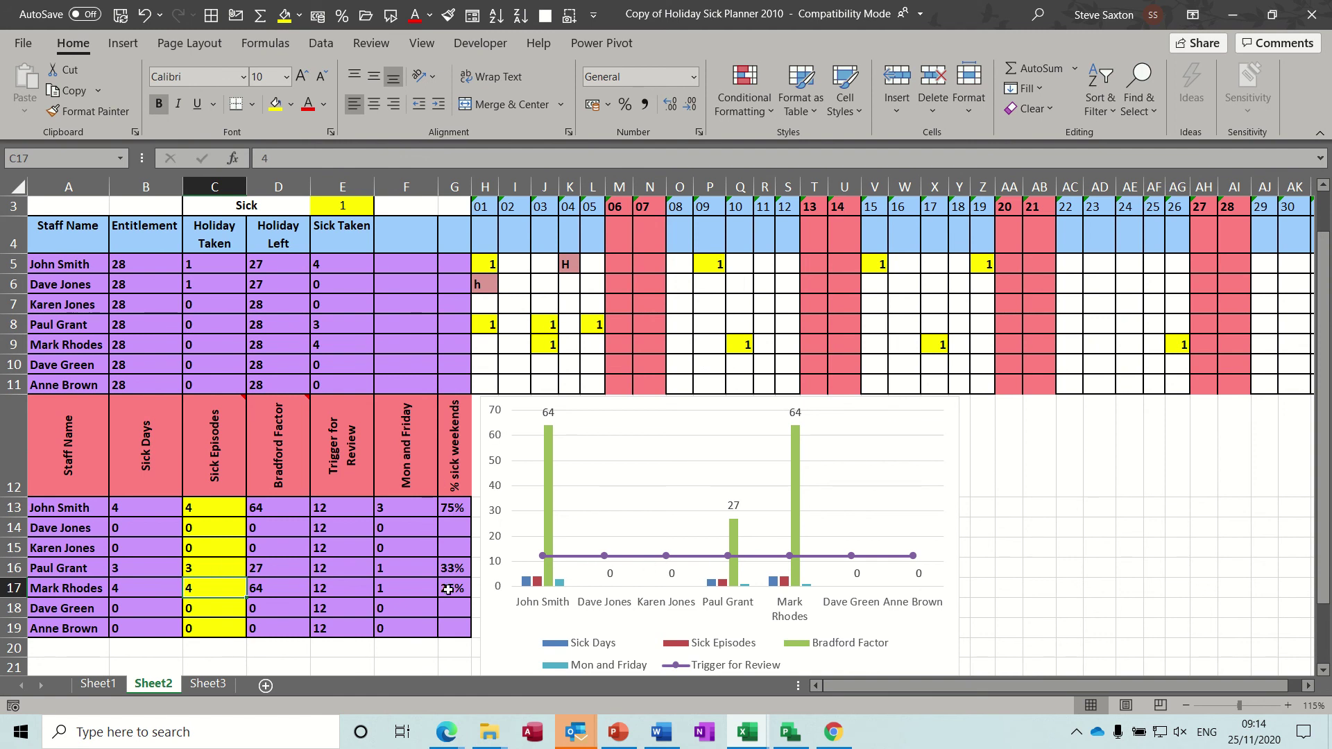
# Clear the fourth staff member's sick day on day 03 (J8) and set the Sick Episodes in C16 to 2
pyautogui.click(547, 325)
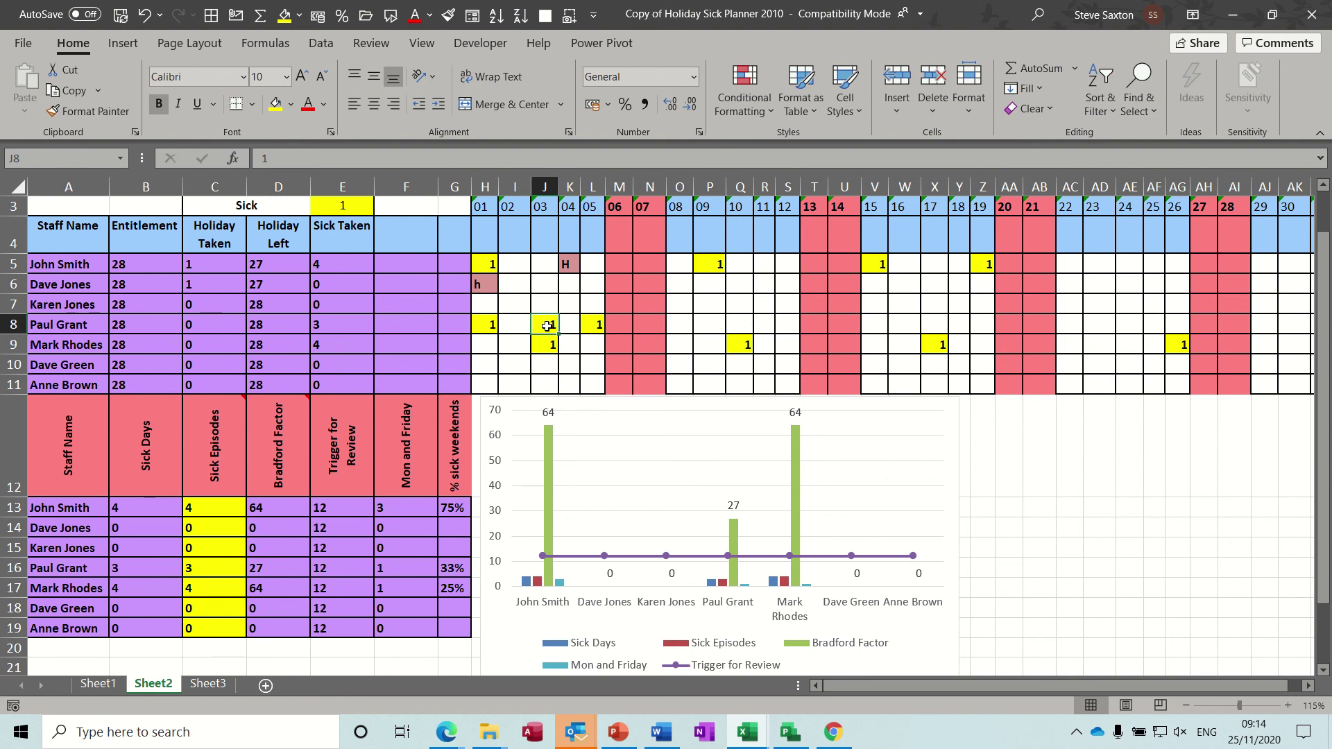
pyautogui.press('Delete')
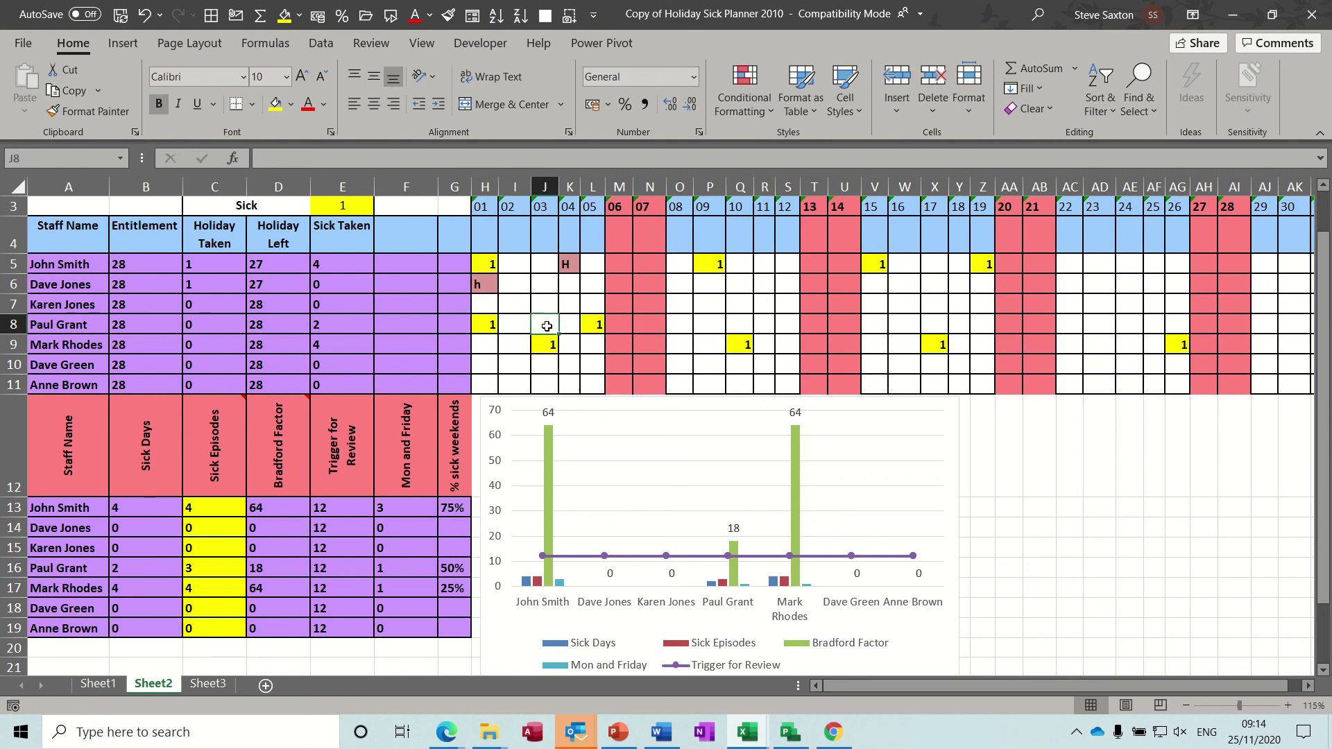
pyautogui.click(148, 569)
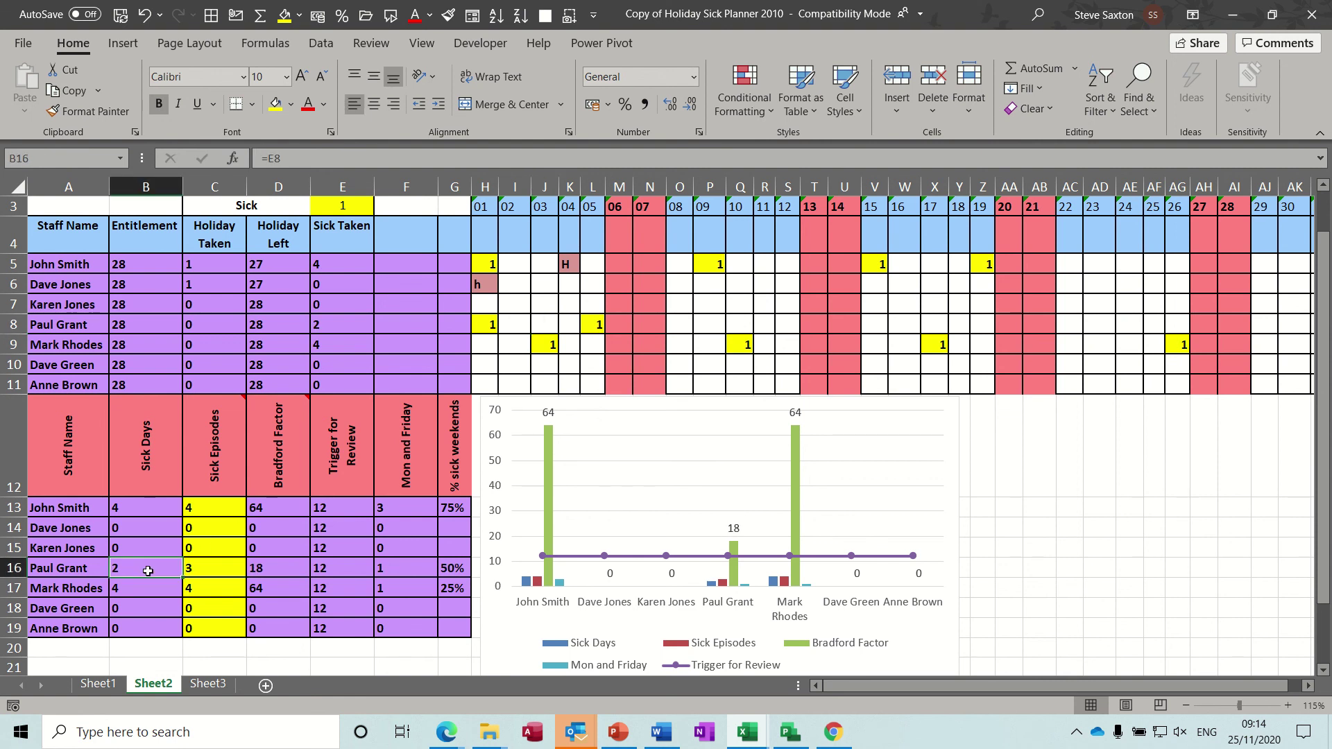
pyautogui.click(201, 569)
pyautogui.write('2')
pyautogui.press('Return')
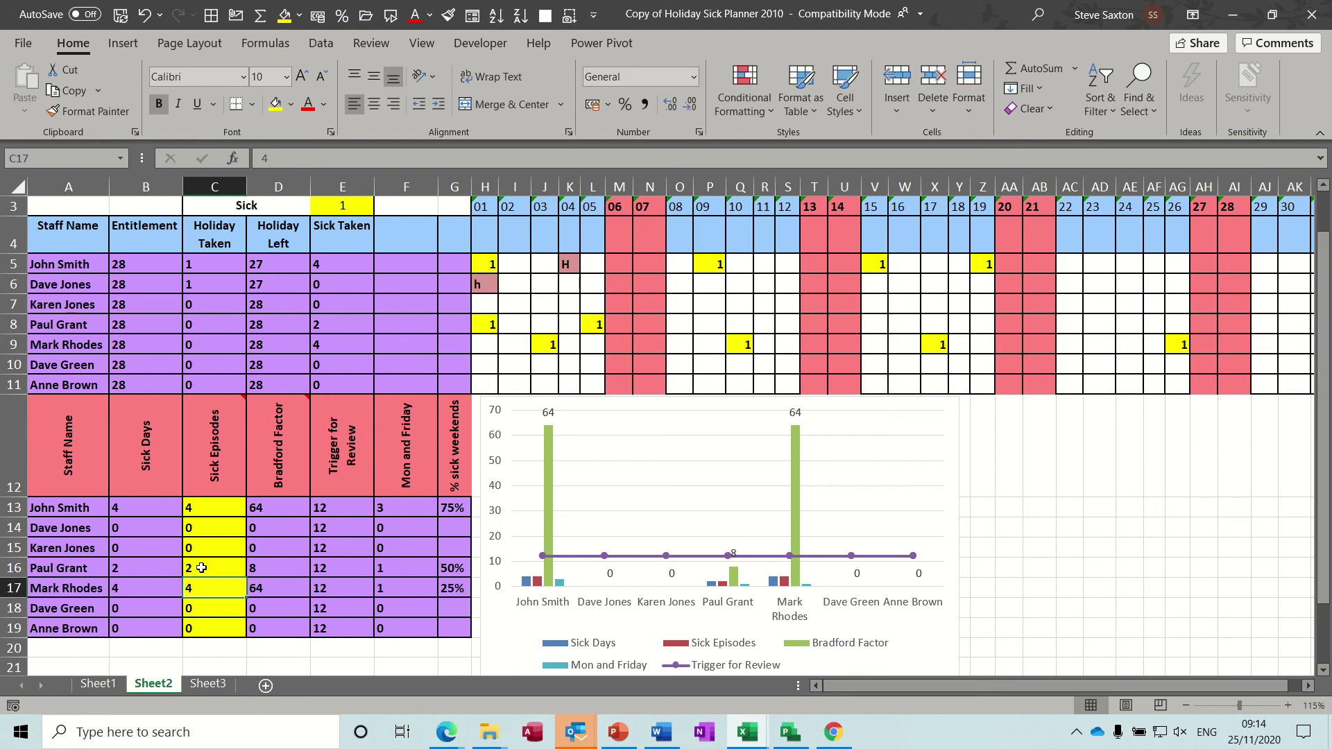